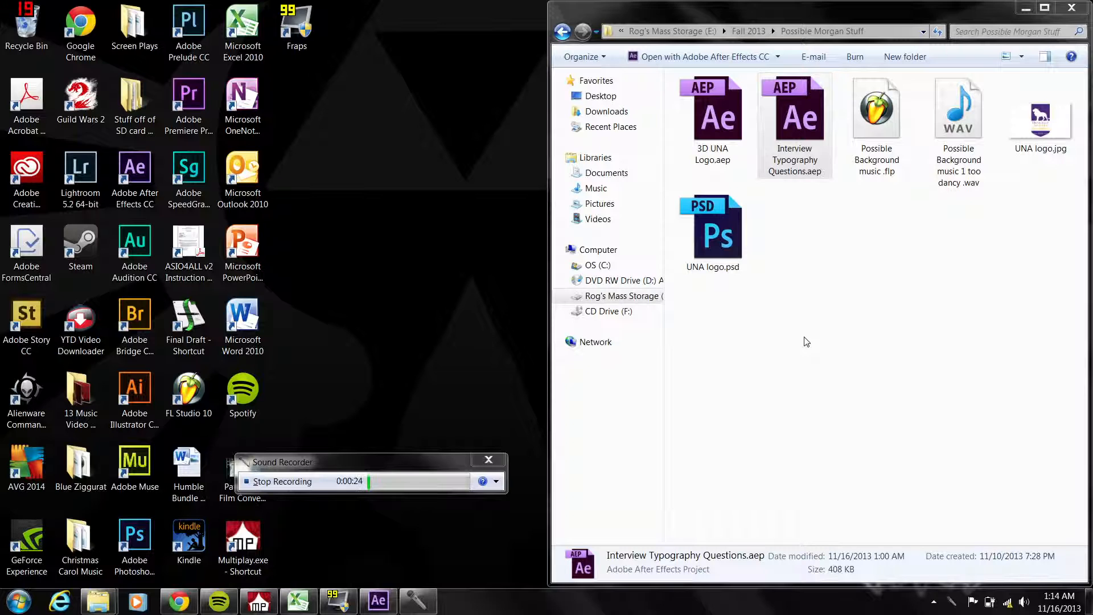
# Open the Interview Typography Questions.aep project in After Effects and display the How Do You Like UNA composition.
pyautogui.click(796, 124)
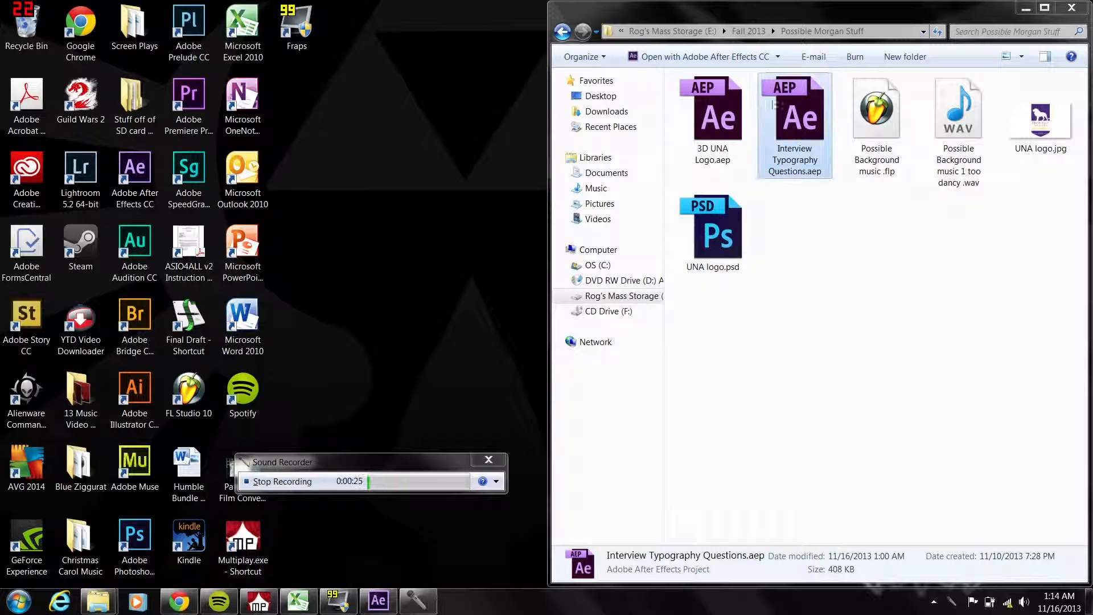
pyautogui.doubleClick(795, 124)
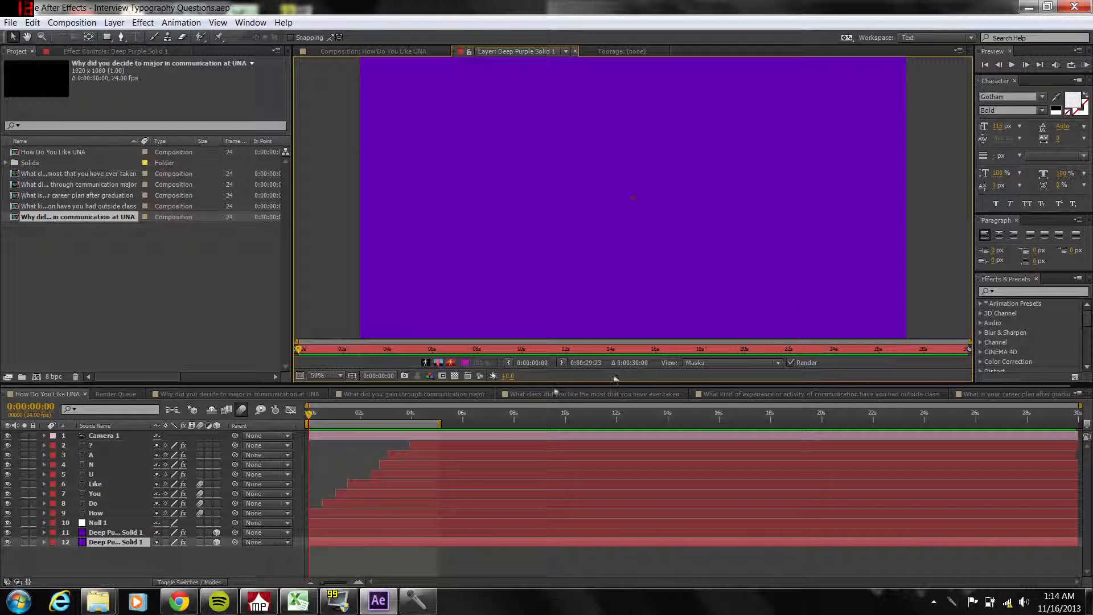
pyautogui.click(348, 52)
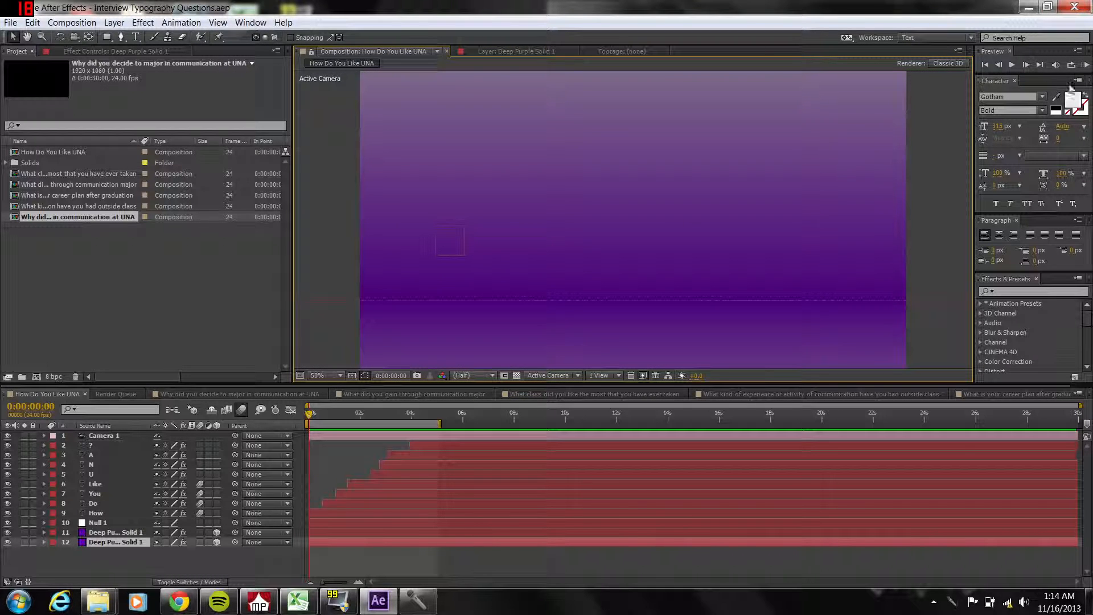
# Preview the finished How Do You Like UNA text animation from the first frame, and stop playback.
pyautogui.click(1085, 66)
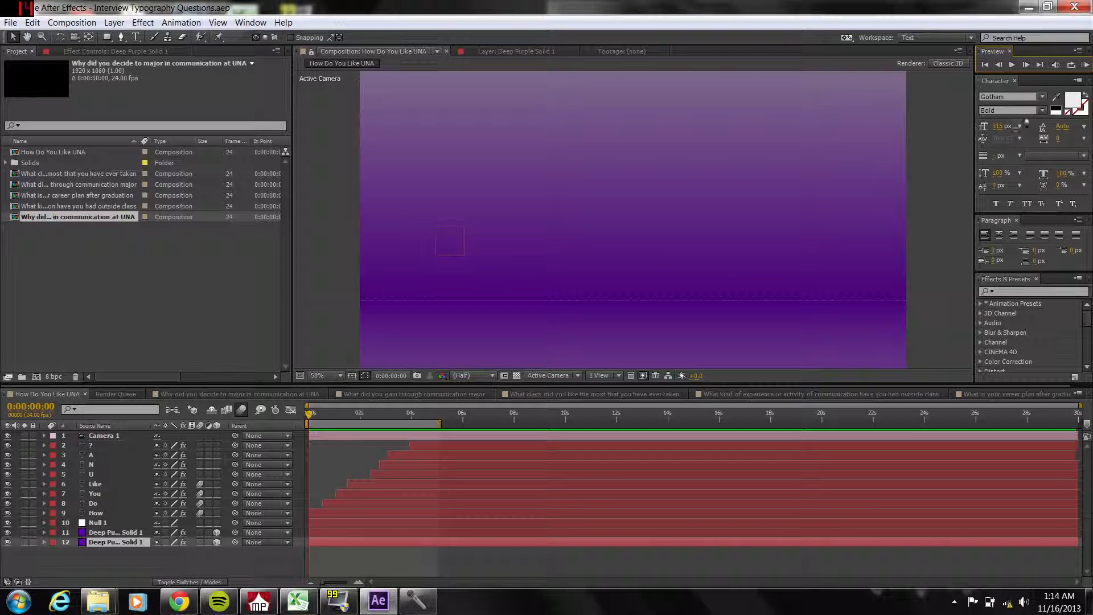
pyautogui.click(1083, 66)
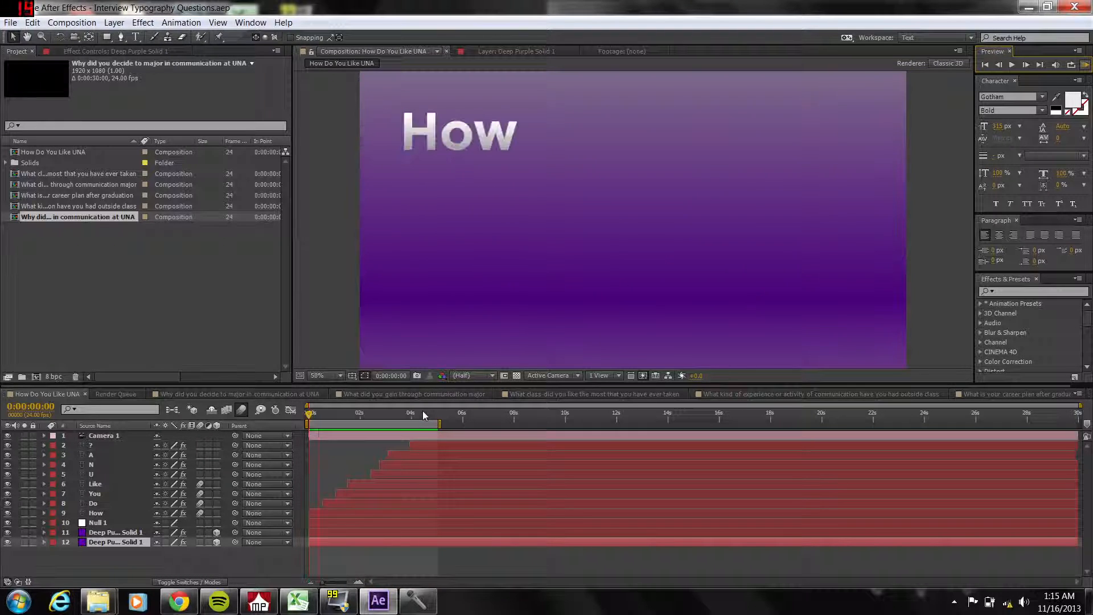
pyautogui.press('space')
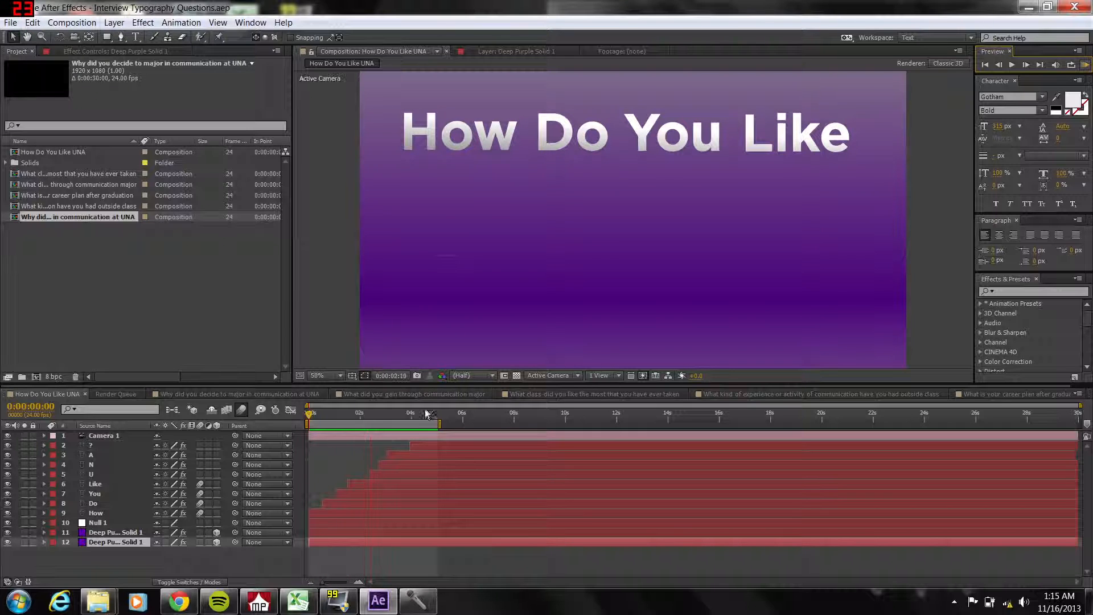
pyautogui.moveTo(371, 416); pyautogui.dragTo(308, 415)
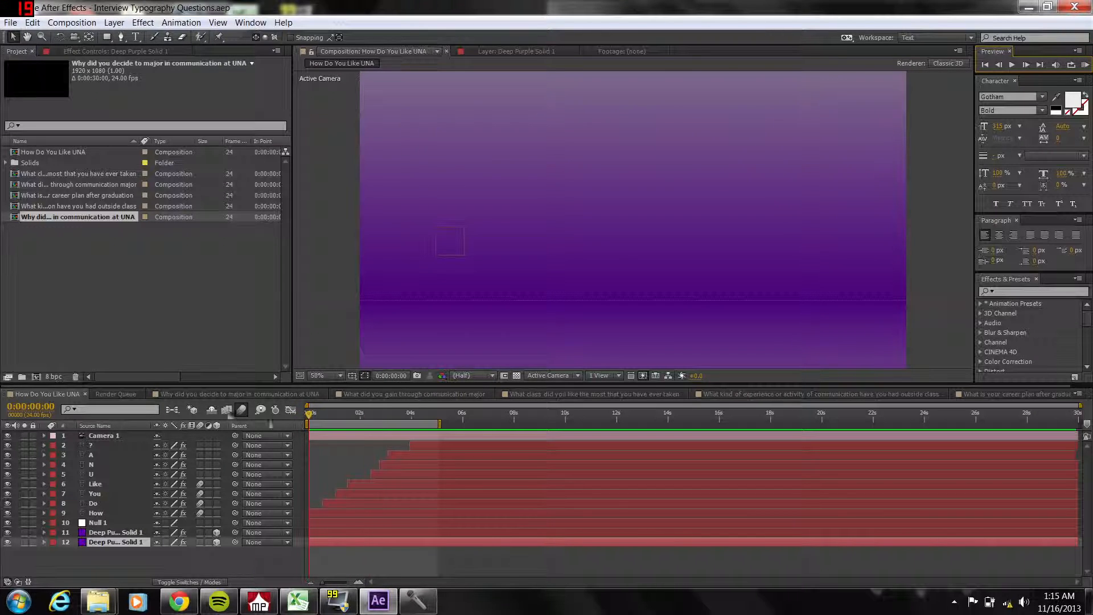
# Delete all twelve layers from the How Do You Like UNA composition.
pyautogui.moveTo(327, 553); pyautogui.dragTo(417, 423)
pyautogui.click(346, 542)
pyautogui.click(352, 533)
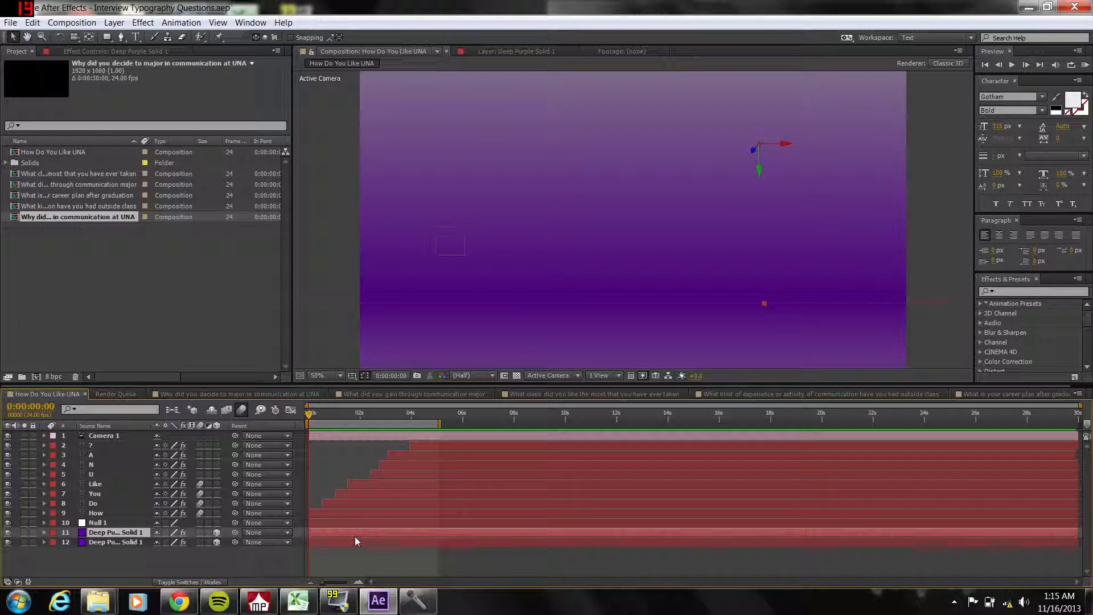
pyautogui.keyDown('ctrl'); pyautogui.click(356, 531); pyautogui.keyUp('ctrl')
pyautogui.moveTo(130, 555); pyautogui.dragTo(115, 436)
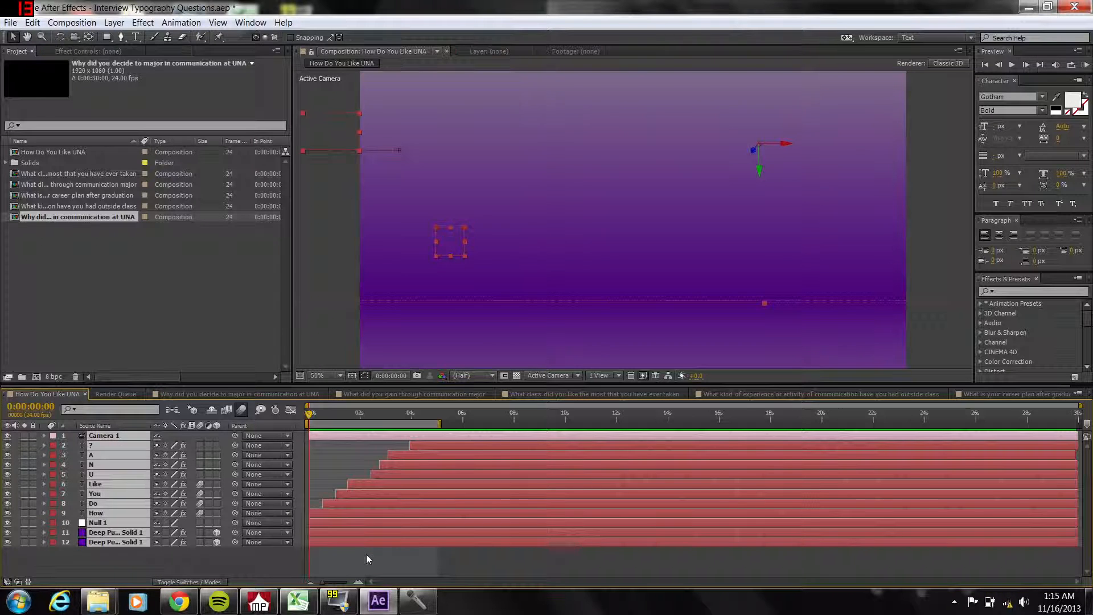
pyautogui.press('Delete')
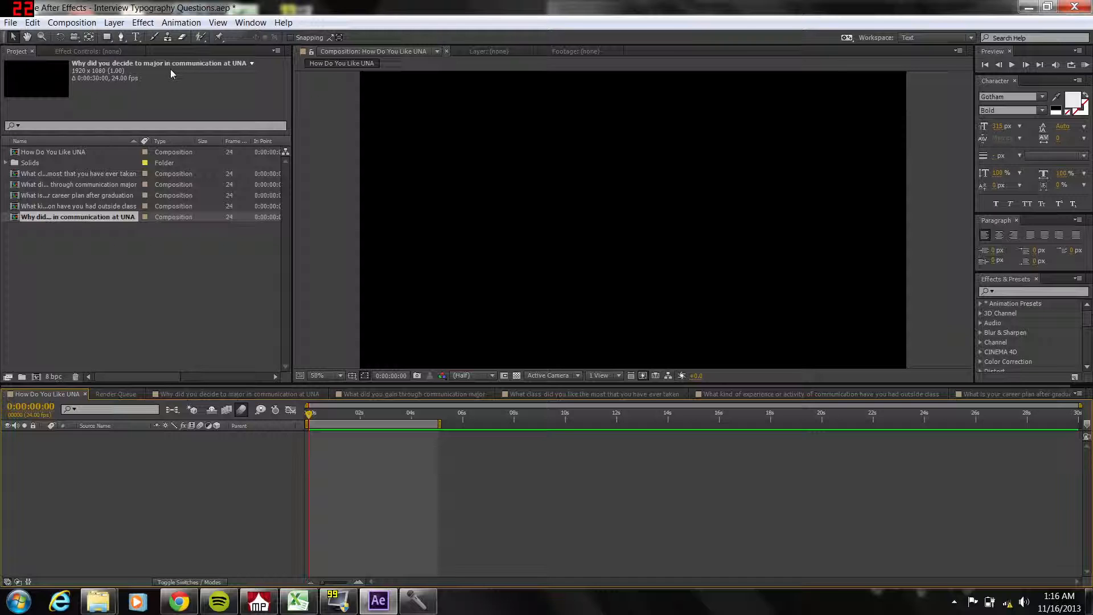
# Create a new deep purple solid layer of 1920 x 1080 px with square pixels.
pyautogui.click(114, 22)
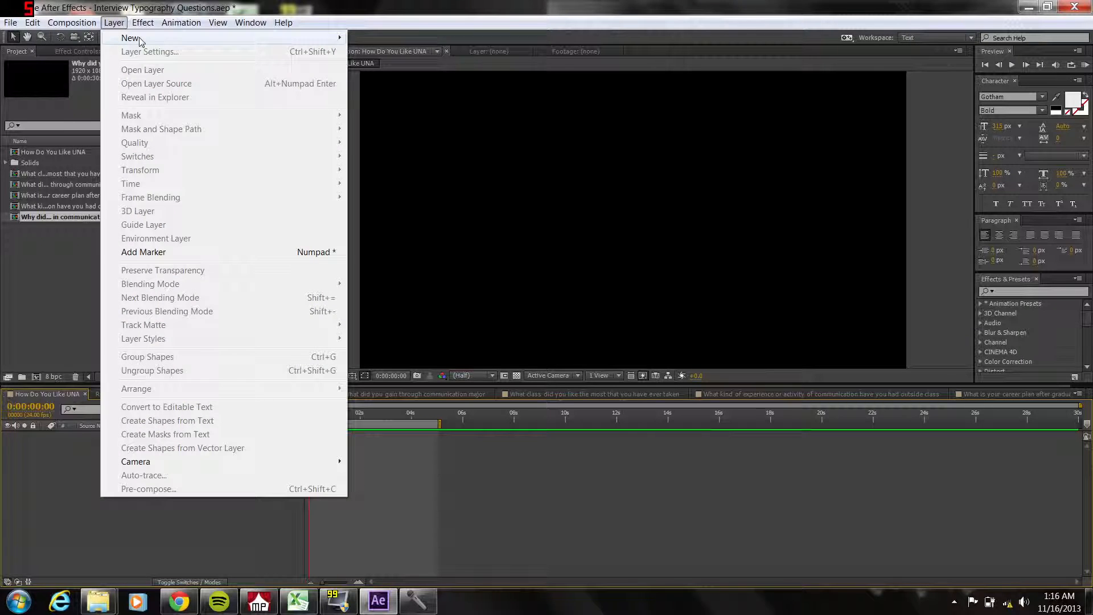
pyautogui.moveTo(143, 42)
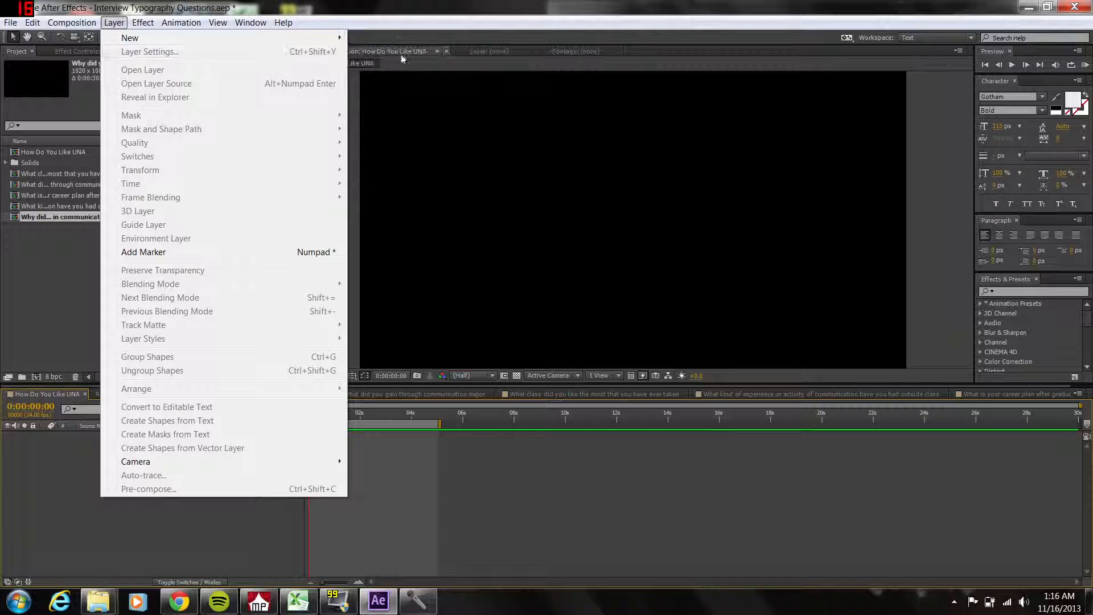
pyautogui.click(283, 23)
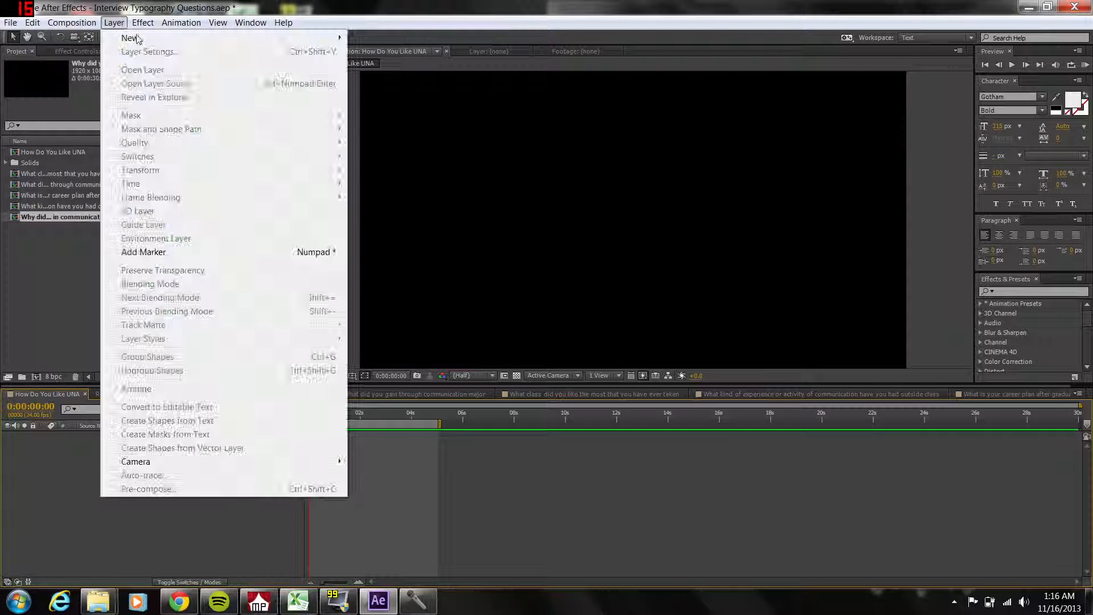
pyautogui.moveTo(114, 22)
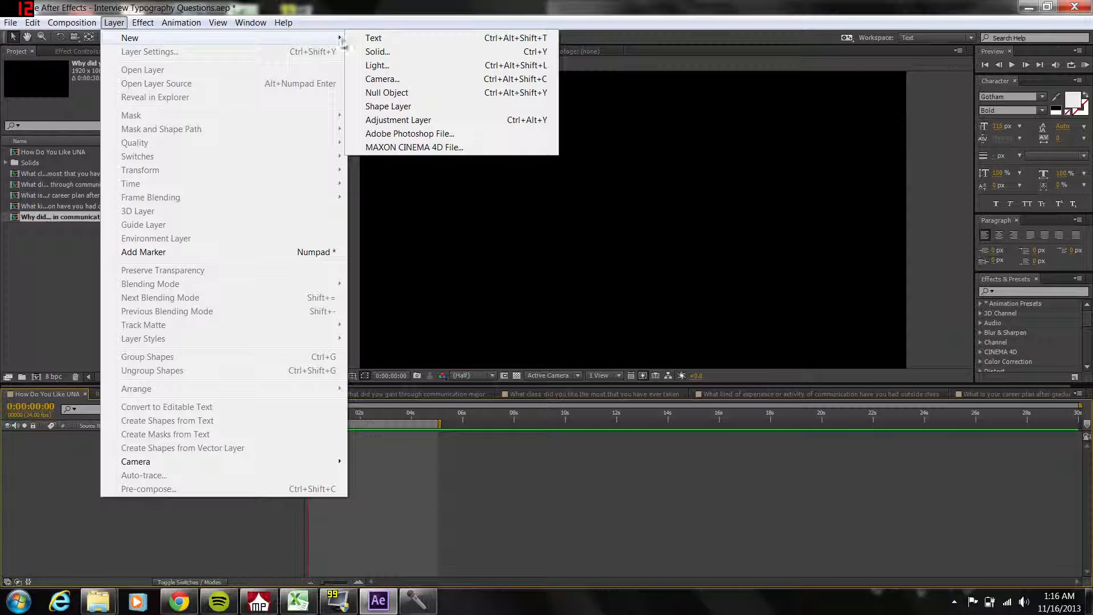
pyautogui.click(409, 54)
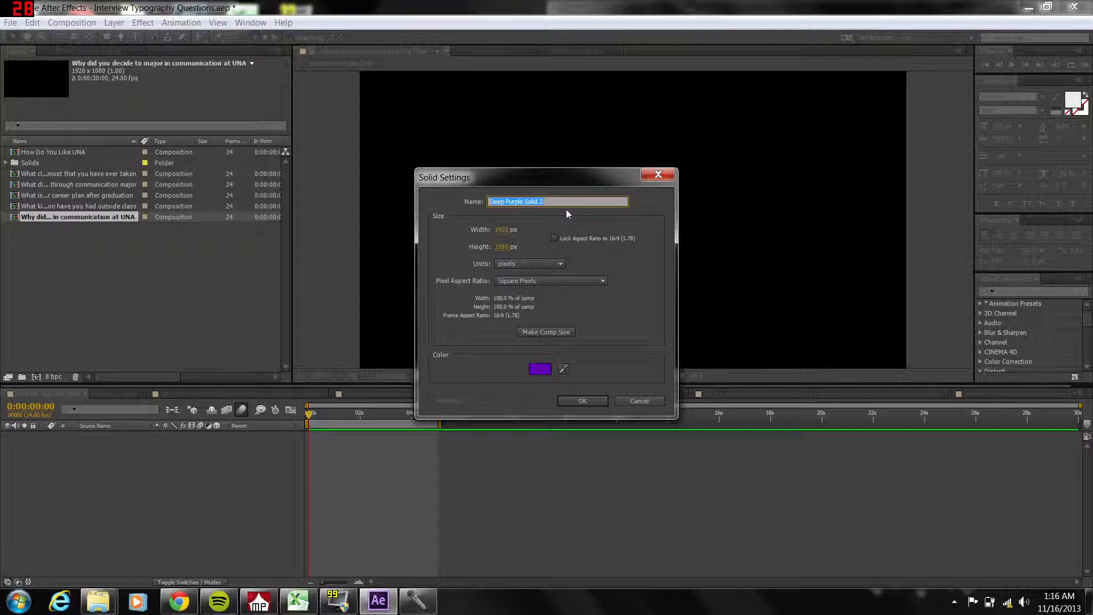
pyautogui.click(599, 402)
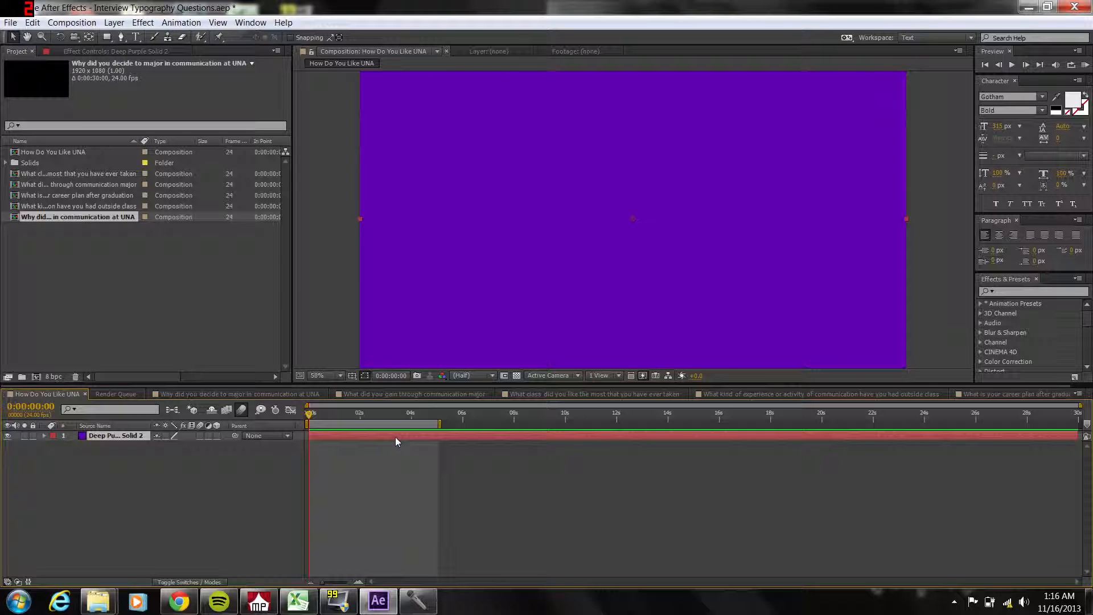
# Duplicate the purple solid and turn both copies into 3D layers.
pyautogui.hotkey('ctrl', 'd')
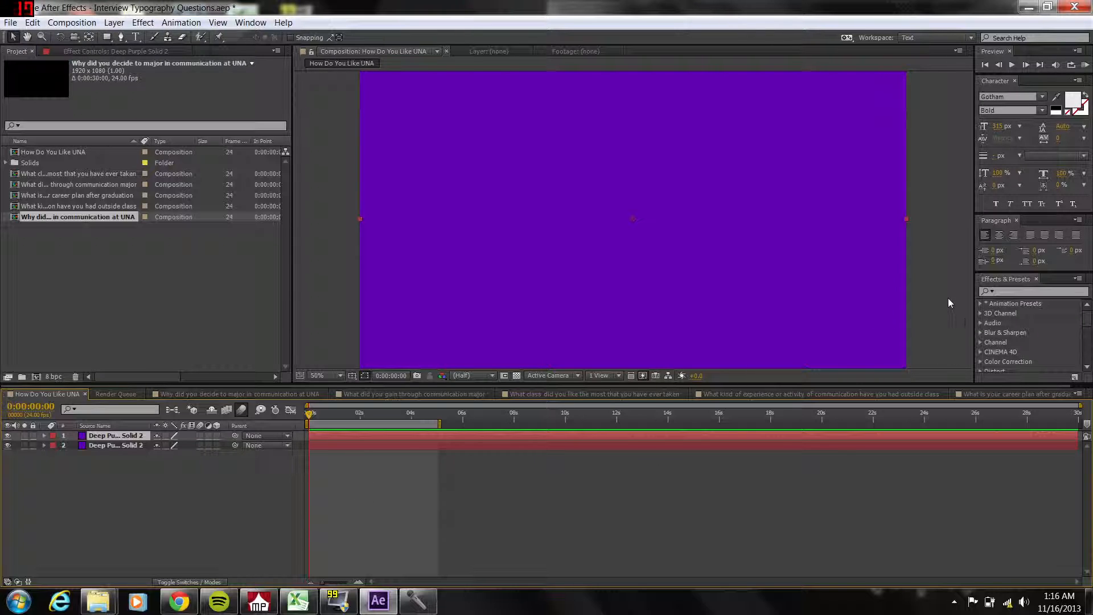
pyautogui.click(1019, 292)
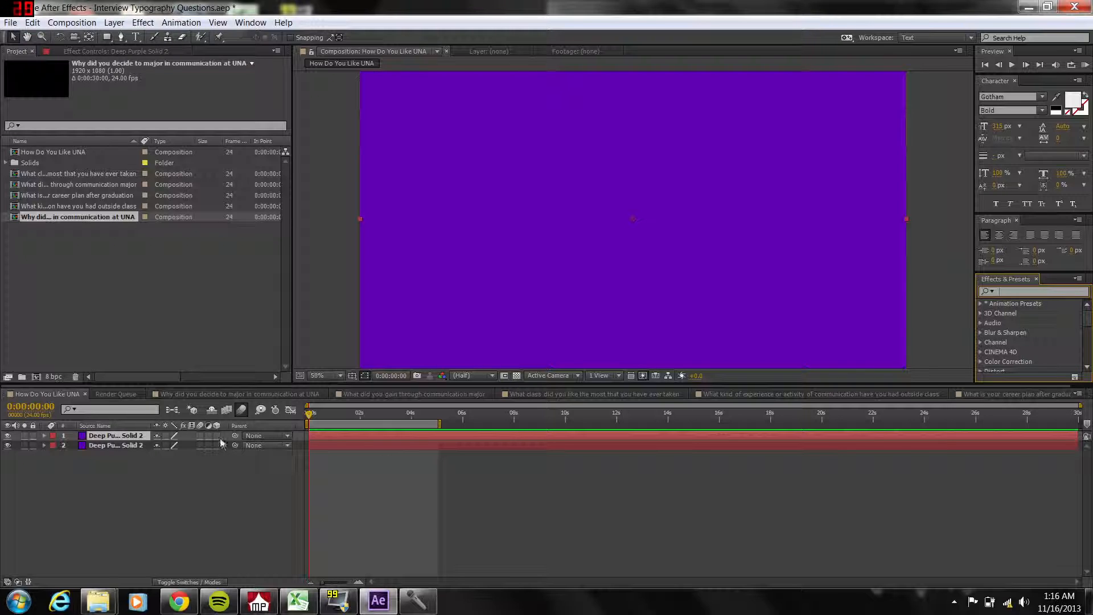
pyautogui.moveTo(216, 440); pyautogui.dragTo(220, 446)
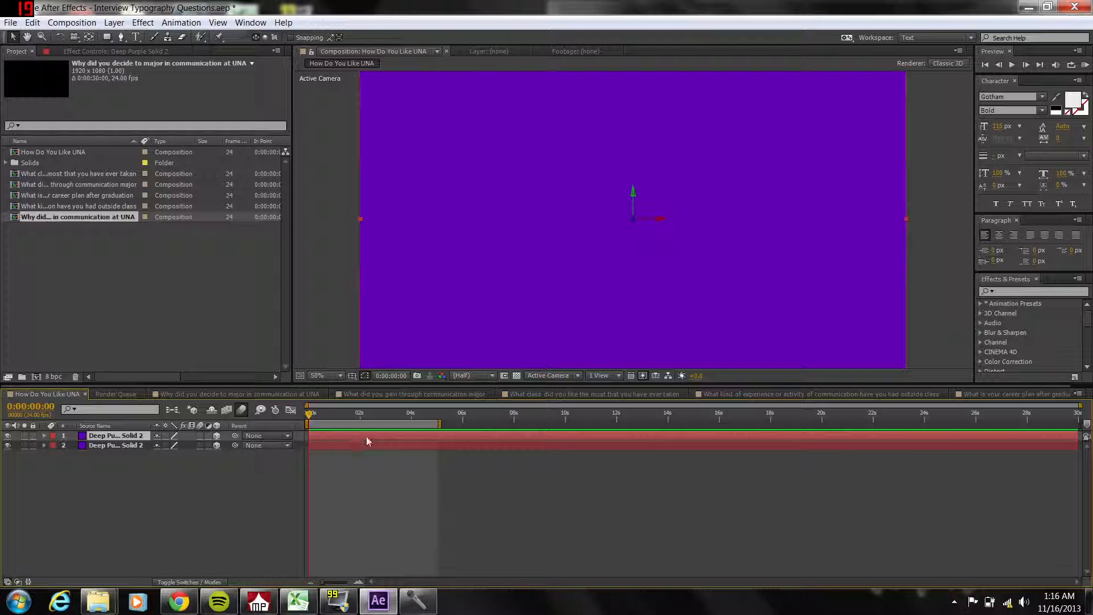
# In Custom View 1, move the upper solid forward from the other one and rotate it flat to form a floor.
pyautogui.click(549, 375)
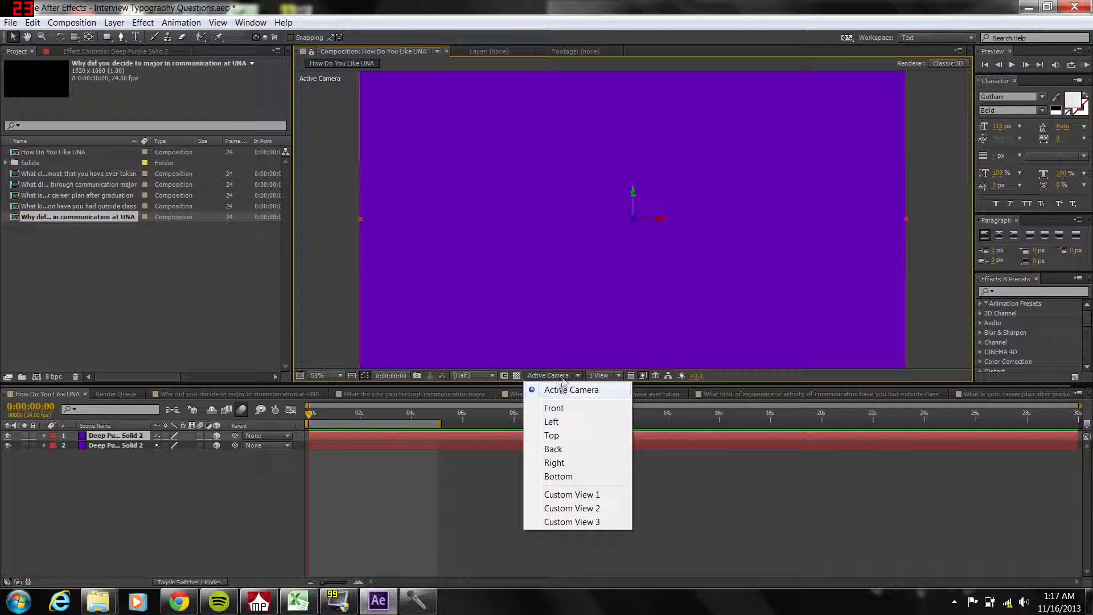
pyautogui.click(578, 500)
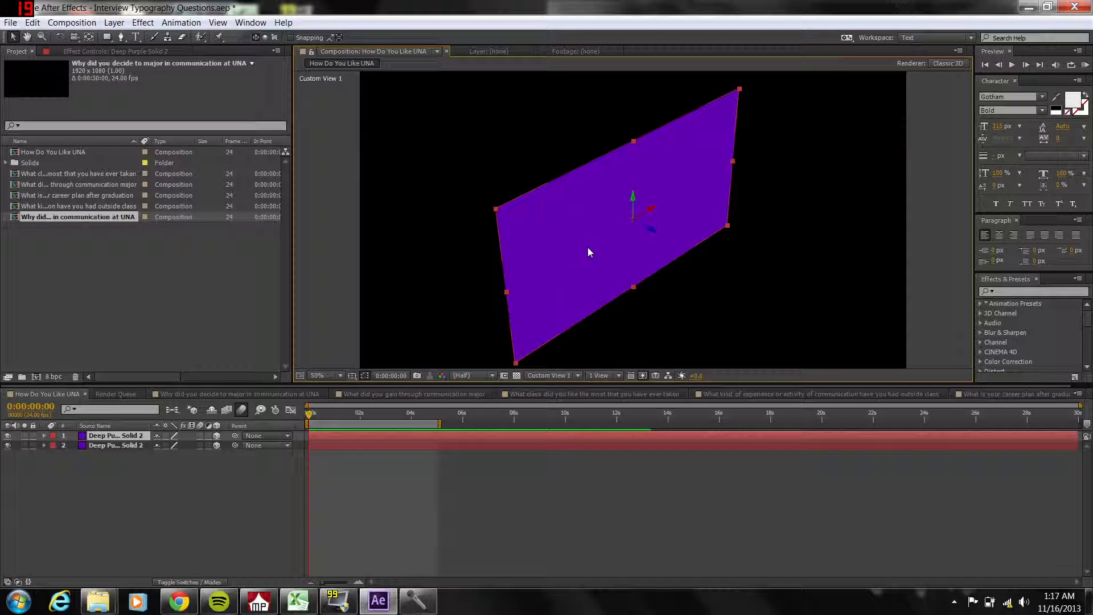
pyautogui.moveTo(650, 228); pyautogui.dragTo(663, 290)
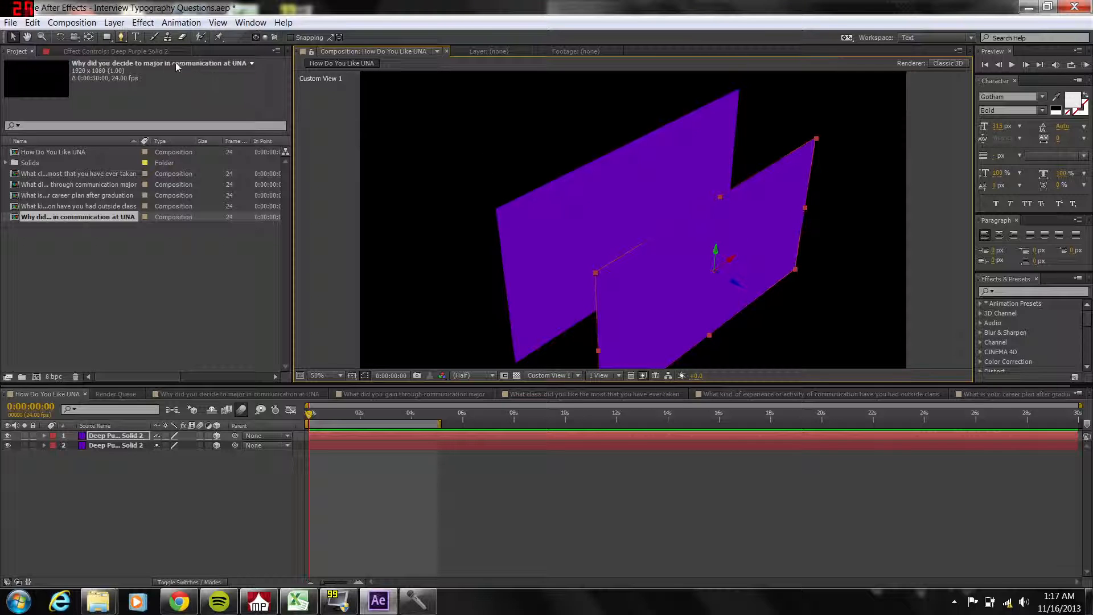
pyautogui.click(57, 37)
pyautogui.press('w')
pyautogui.moveTo(735, 282); pyautogui.dragTo(704, 265)
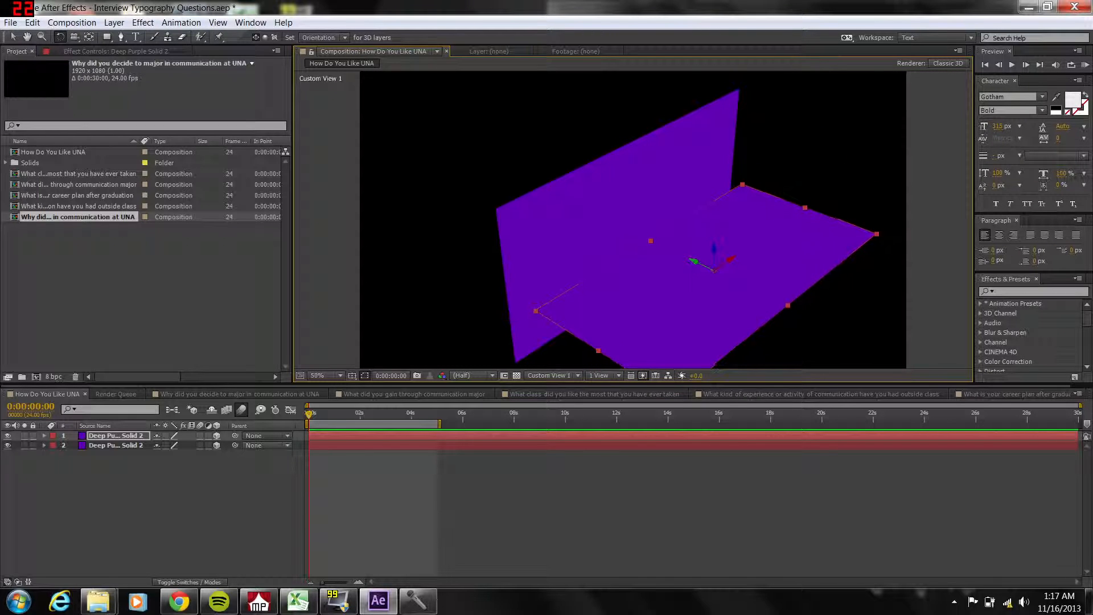
# Move the floor solid so its back edge meets the wall's lower edge, and check the alignment through the Active Camera.
pyautogui.click(45, 435)
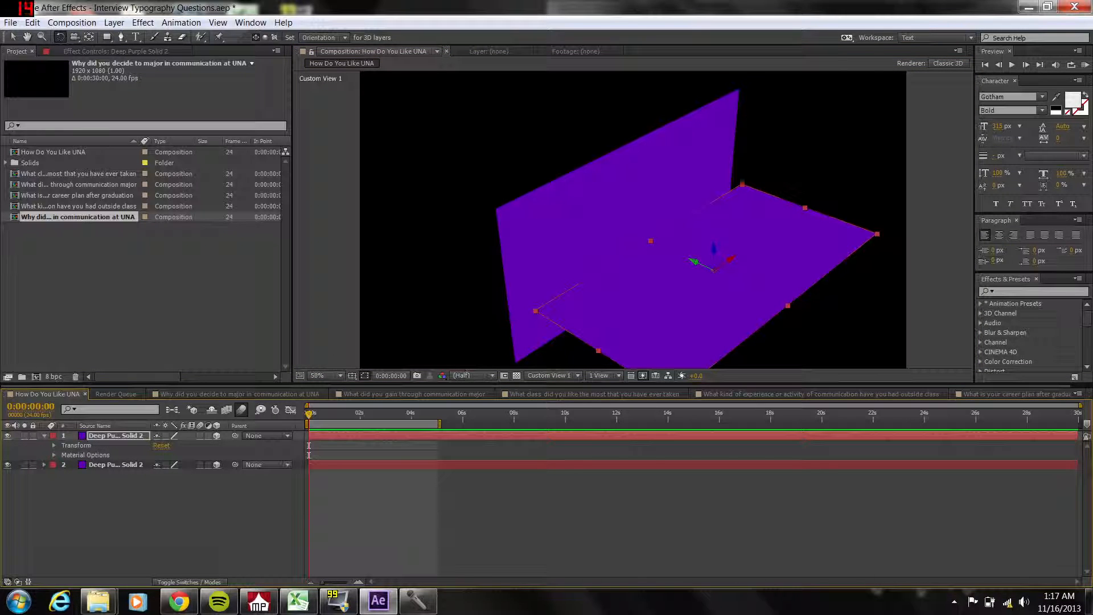
pyautogui.press('v')
pyautogui.moveTo(642, 324); pyautogui.dragTo(625, 356)
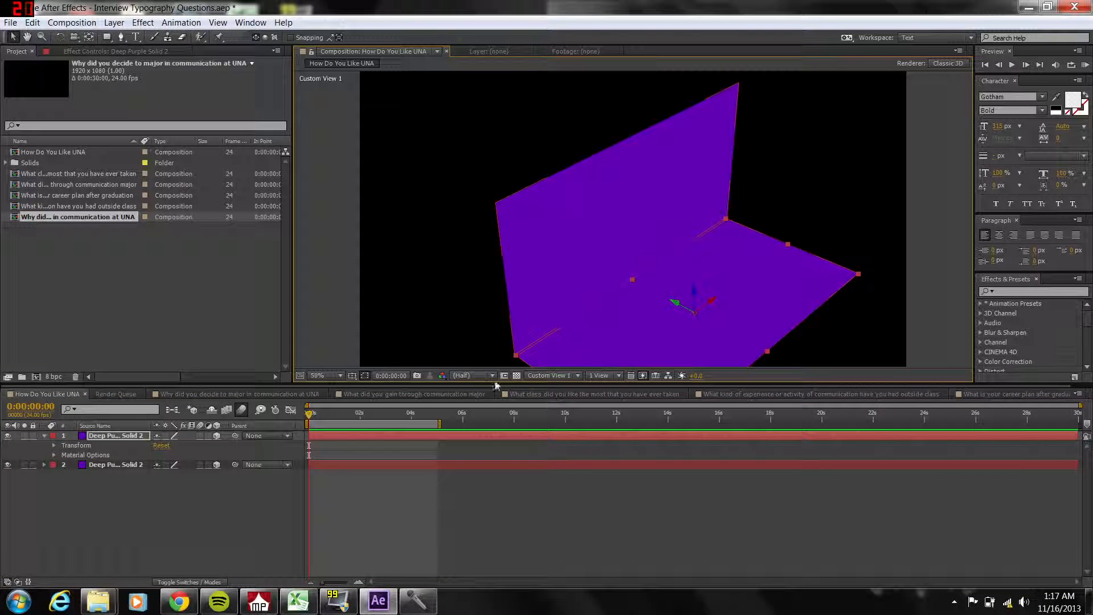
pyautogui.click(550, 375)
pyautogui.click(578, 389)
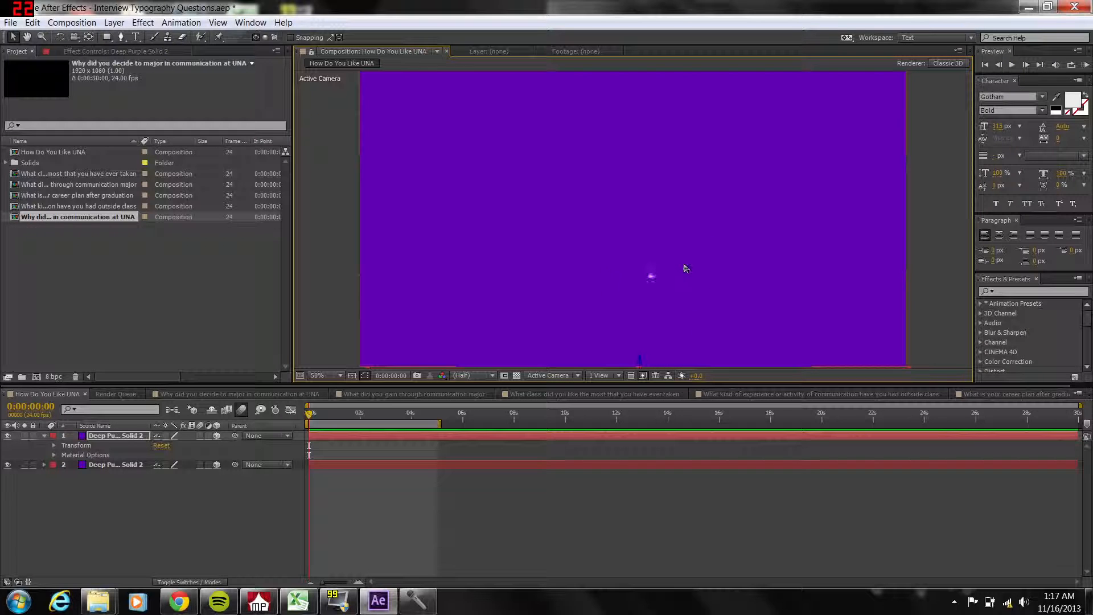
pyautogui.click(547, 376)
pyautogui.click(593, 495)
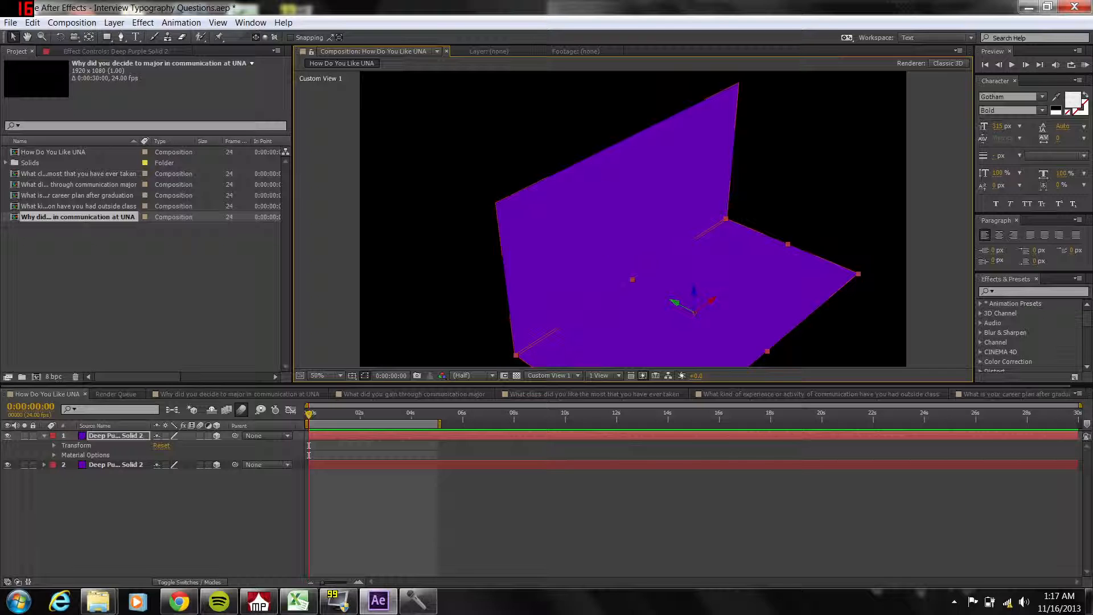
# Enlarge the upright wall solid well beyond the frame and reposition it behind the floor.
pyautogui.moveTo(659, 294); pyautogui.dragTo(632, 267)
pyautogui.click(586, 184)
pyautogui.moveTo(464, 240); pyautogui.dragTo(249, 311)
pyautogui.moveTo(597, 89); pyautogui.dragTo(584, 46)
pyautogui.moveTo(680, 191); pyautogui.dragTo(677, 158)
# Enlarge the floor solid to match the wall's width and line its back edge up with the wall's lower edge.
pyautogui.click(695, 266)
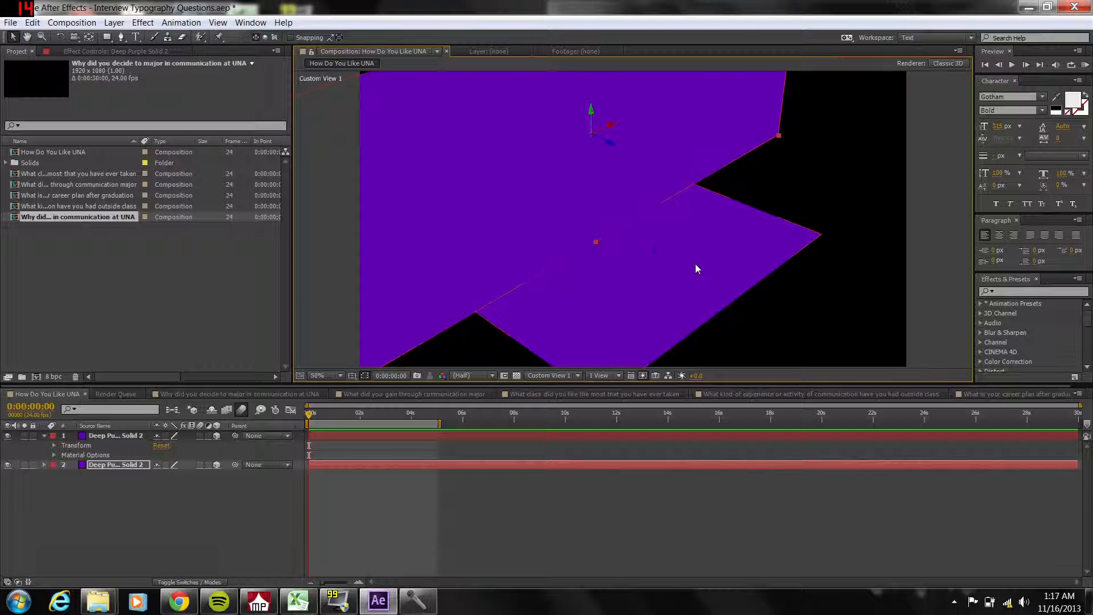
pyautogui.moveTo(729, 313); pyautogui.dragTo(833, 362)
pyautogui.moveTo(754, 209); pyautogui.dragTo(834, 138)
pyautogui.moveTo(656, 271); pyautogui.dragTo(735, 307)
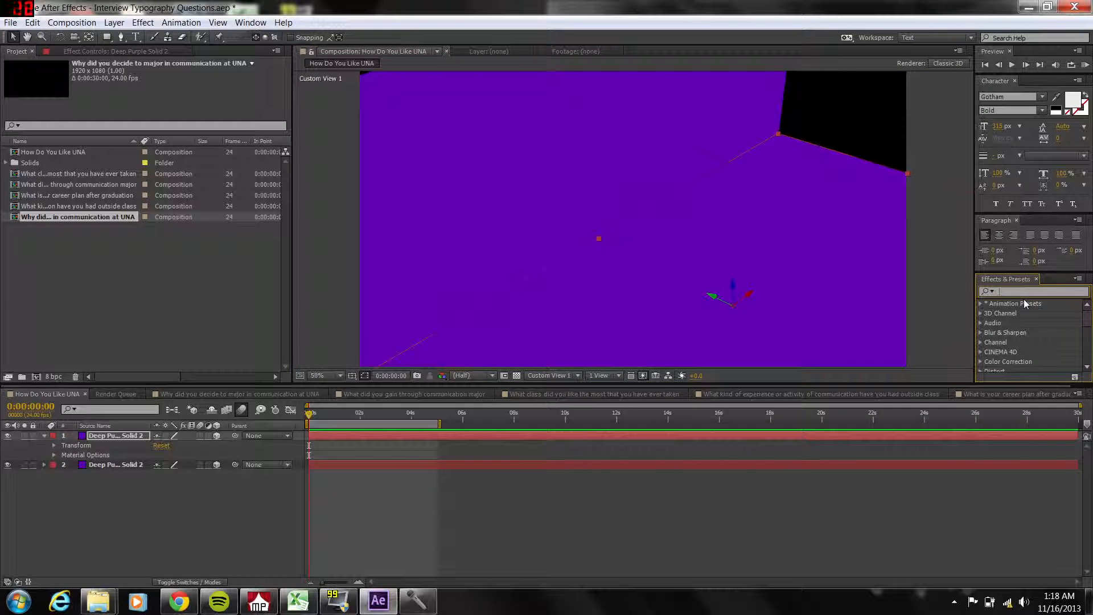
# Apply the Gradient Ramp effect to the wall solid and sample the floor's purple as its start color.
pyautogui.click(1024, 292)
pyautogui.write('Ramp')
pyautogui.moveTo(1025, 313); pyautogui.dragTo(348, 462)
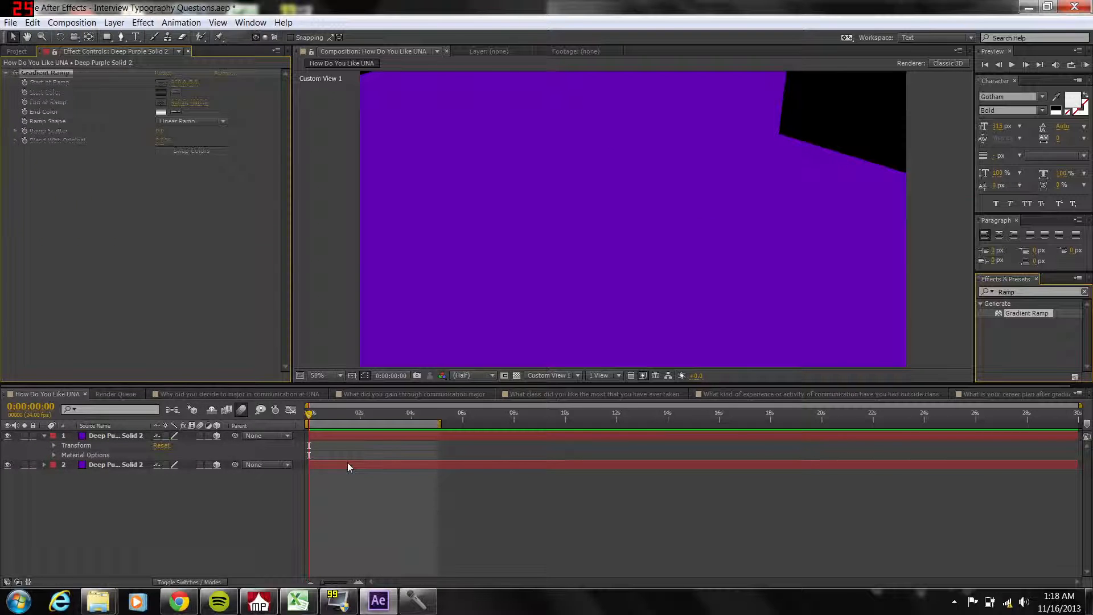
pyautogui.click(798, 270)
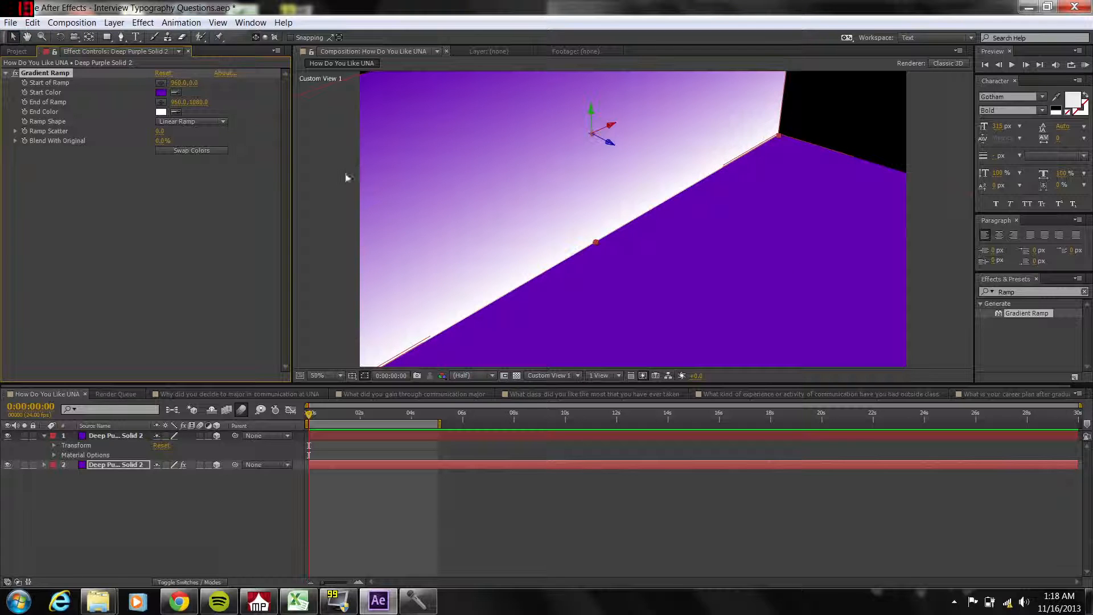
# Set the end color of the wall's Gradient Ramp to a dark purple, 330053.
pyautogui.click(161, 112)
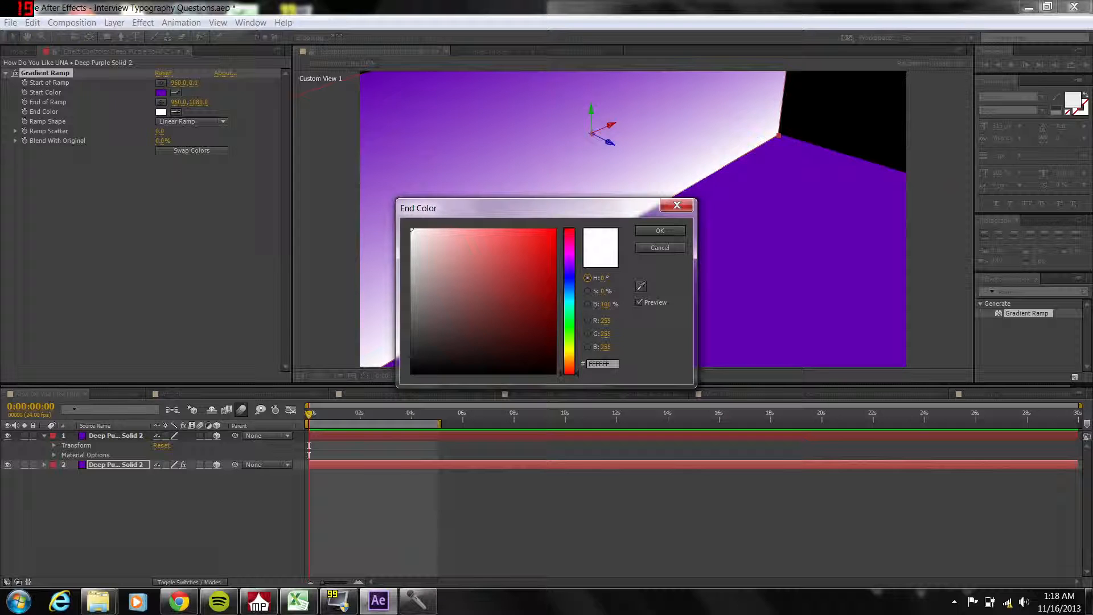
pyautogui.click(547, 353)
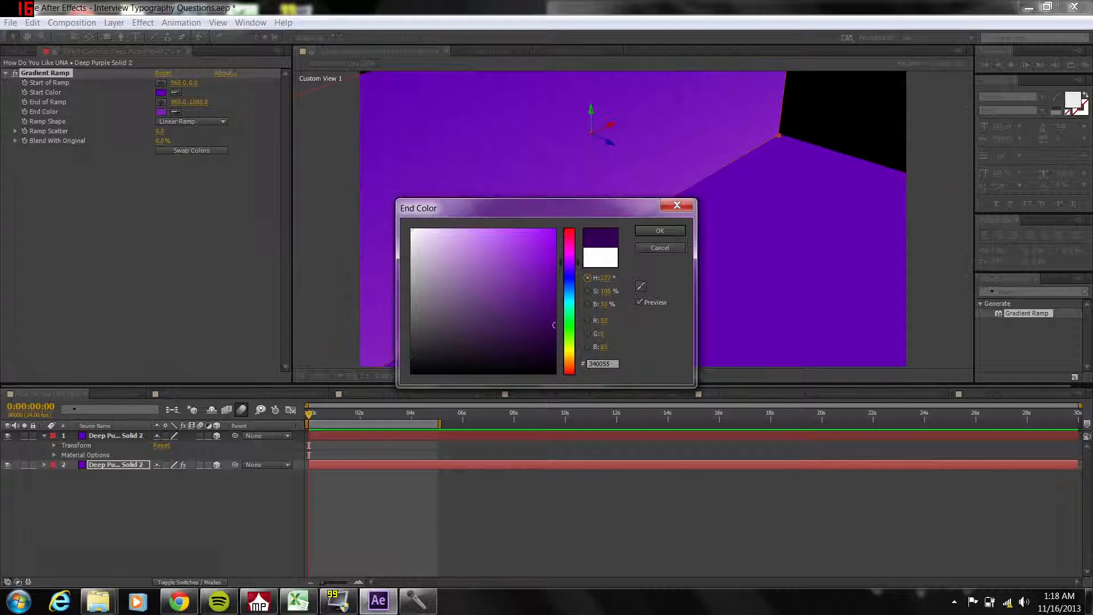
pyautogui.click(660, 231)
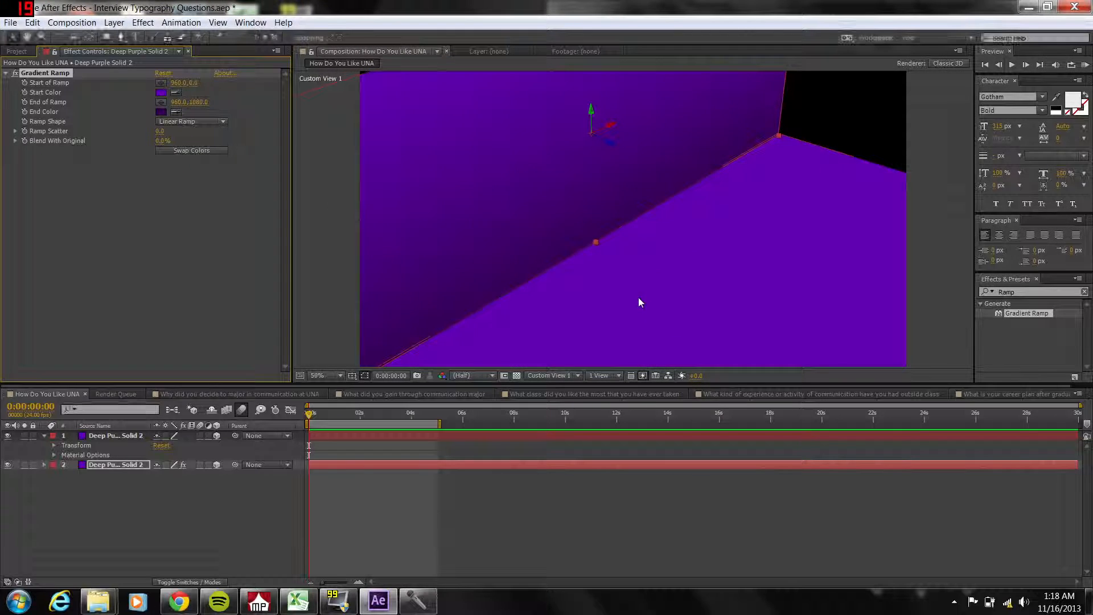
# Set the end color of the wall's Gradient Ramp to black.
pyautogui.click(160, 112)
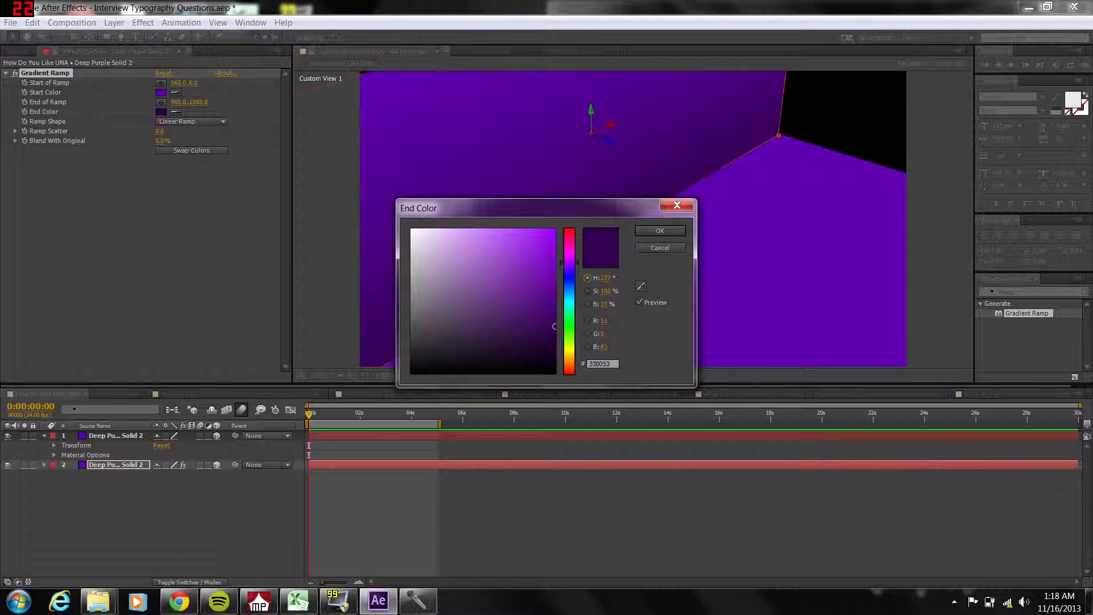
pyautogui.click(554, 373)
pyautogui.click(652, 235)
# Copy the wall's Gradient Ramp effect and paste it onto the floor solid.
pyautogui.click(649, 266)
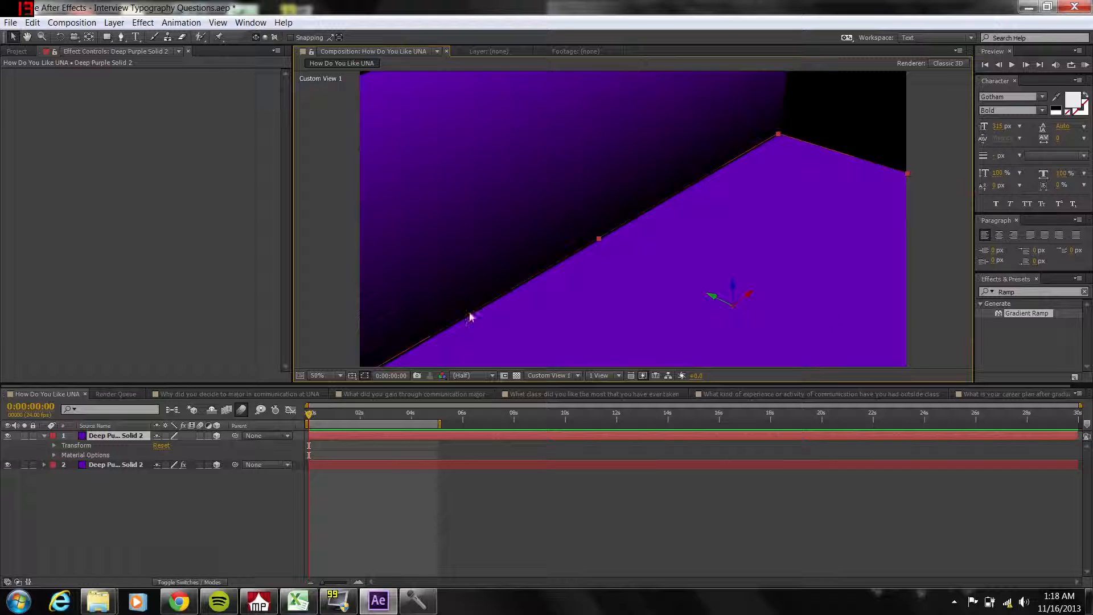
pyautogui.click(356, 465)
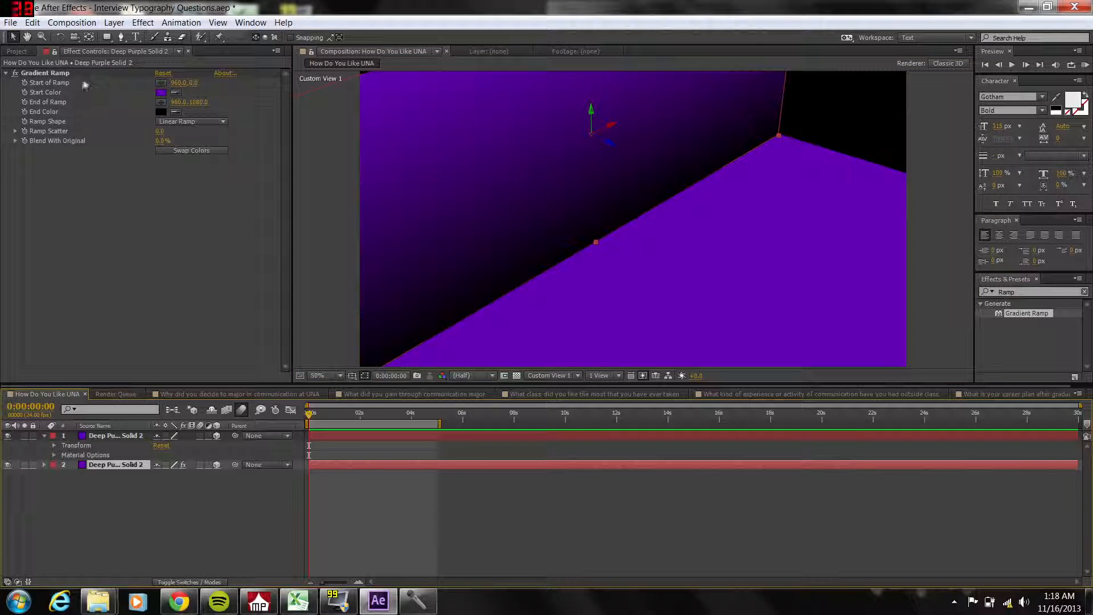
pyautogui.click(59, 75)
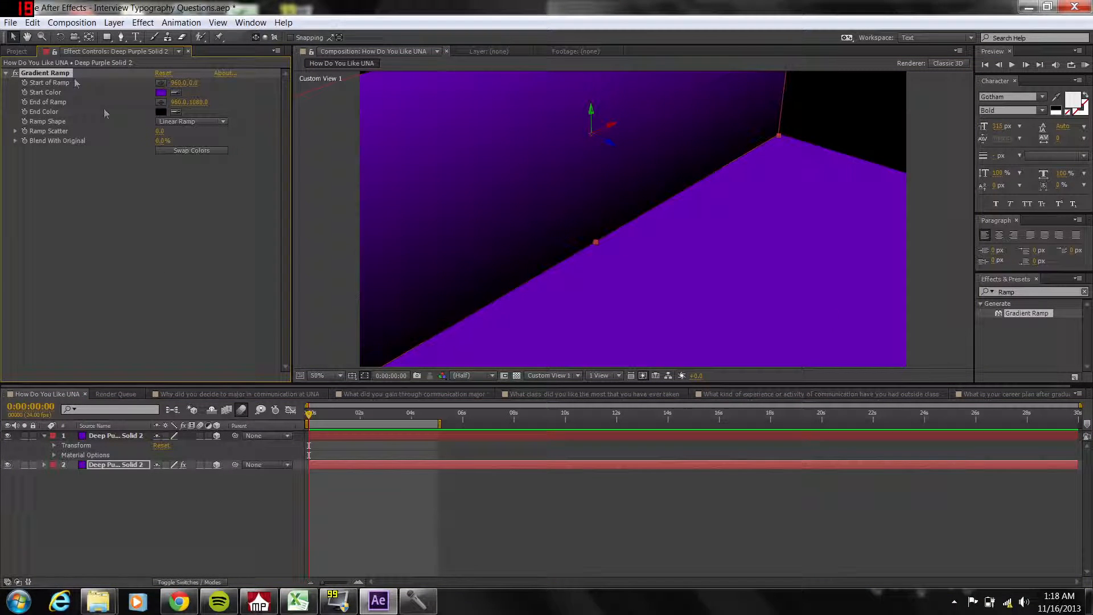
pyautogui.click(378, 434)
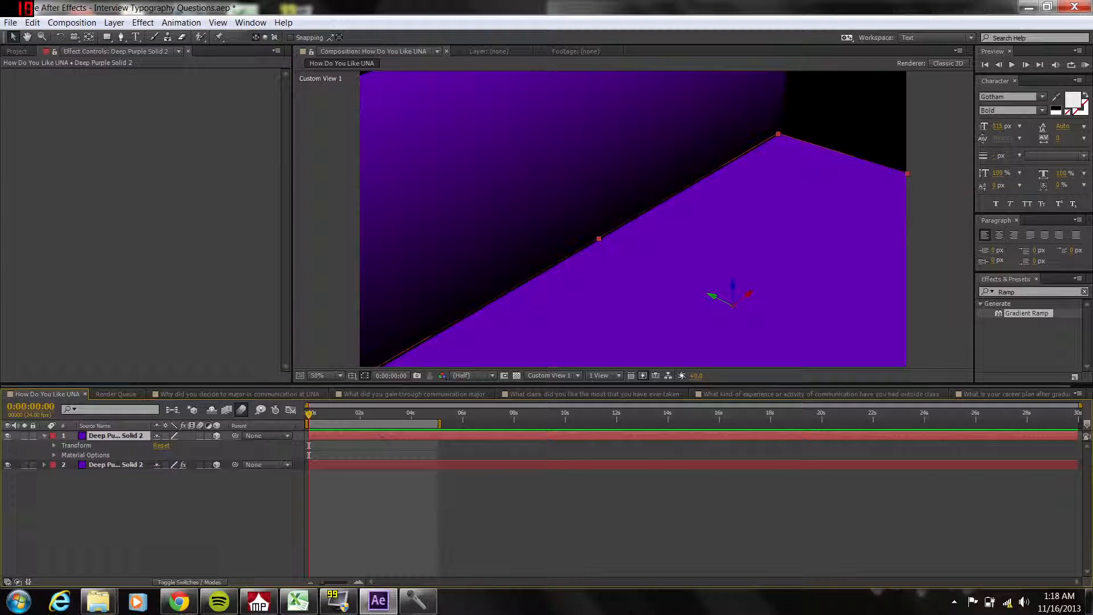
pyautogui.hotkey('ctrl', 'v')
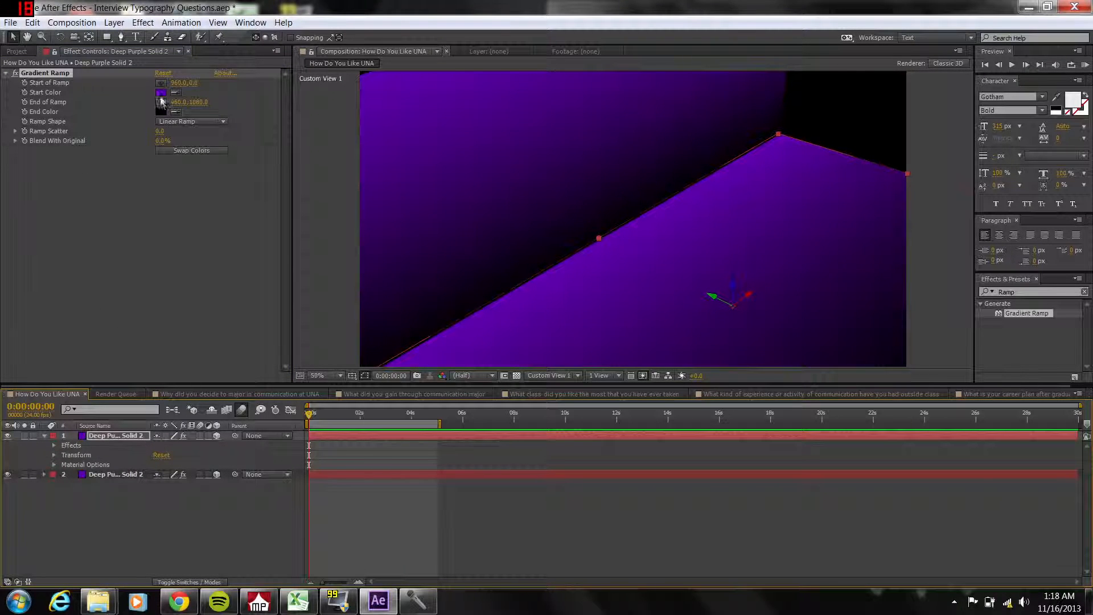
# Move the end point of the floor's gradient to just beyond the floor's back edge.
pyautogui.click(161, 103)
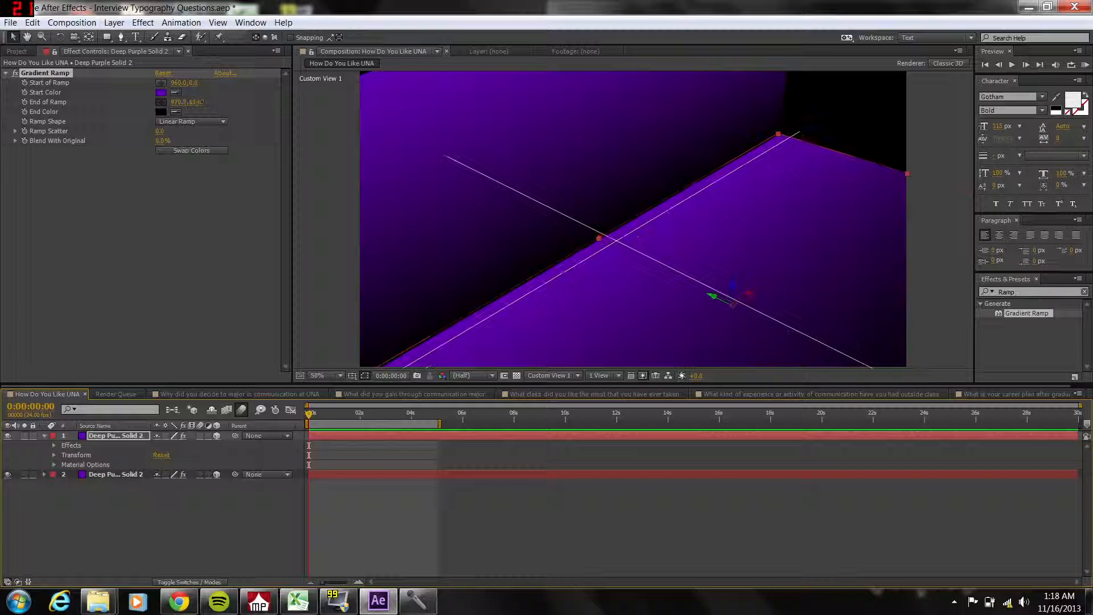
pyautogui.click(617, 237)
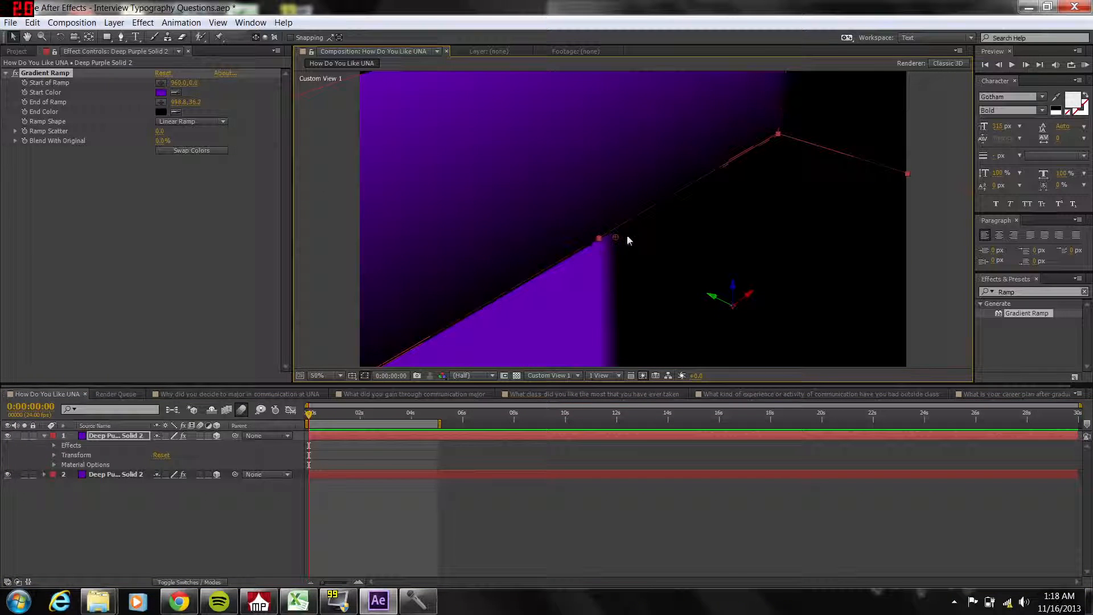
pyautogui.moveTo(607, 247); pyautogui.dragTo(576, 317)
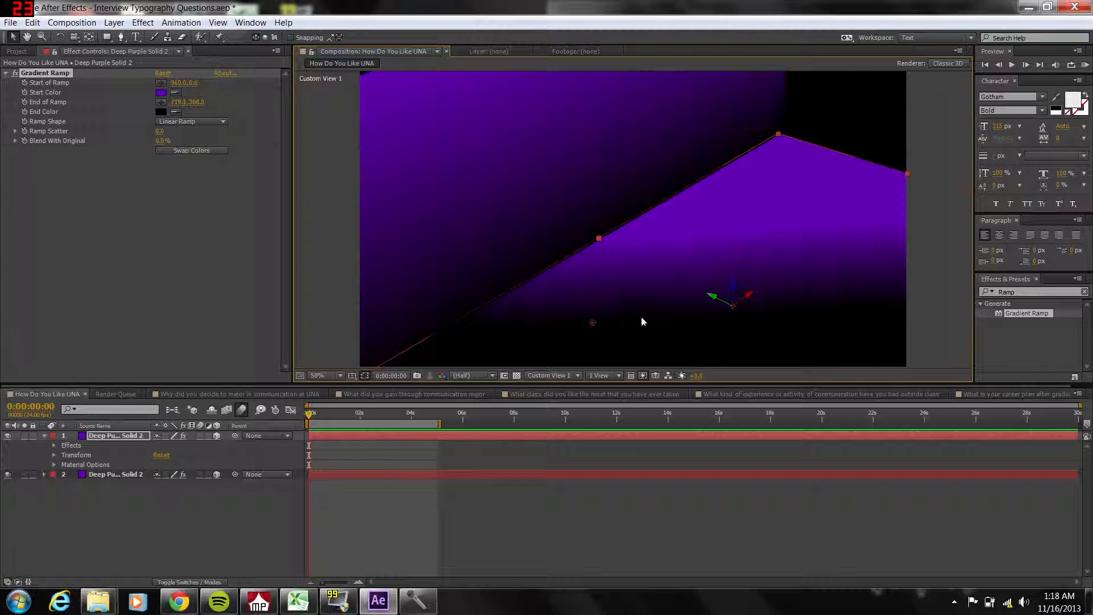
pyautogui.moveTo(641, 291); pyautogui.dragTo(553, 207)
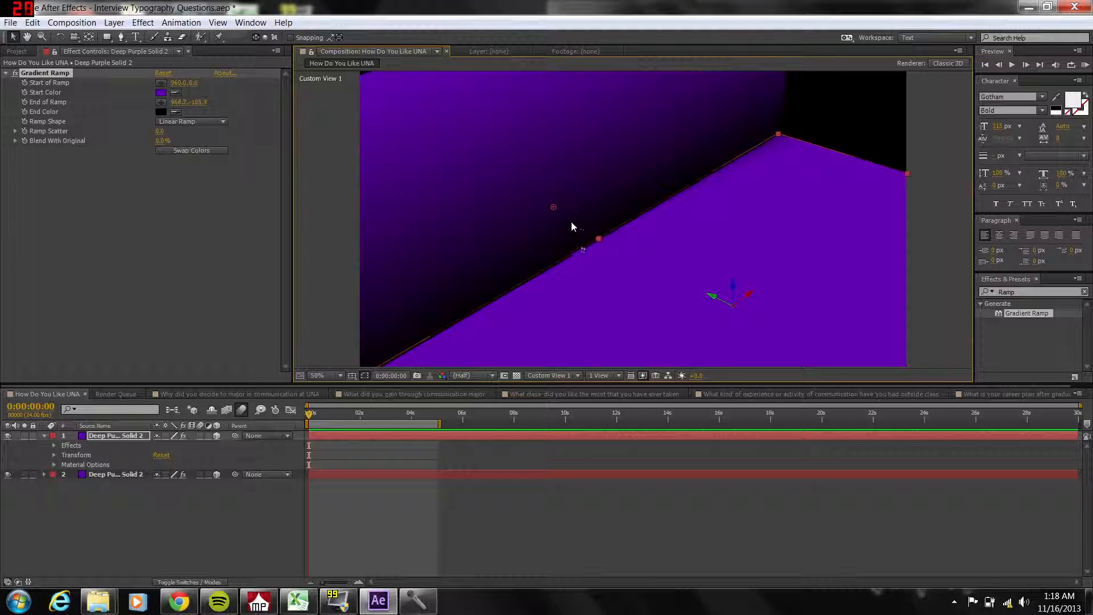
pyautogui.moveTo(591, 260); pyautogui.dragTo(569, 219)
# Place the start point of the floor's gradient near the floor's front edge, refining its position through the Active Camera.
pyautogui.click(161, 83)
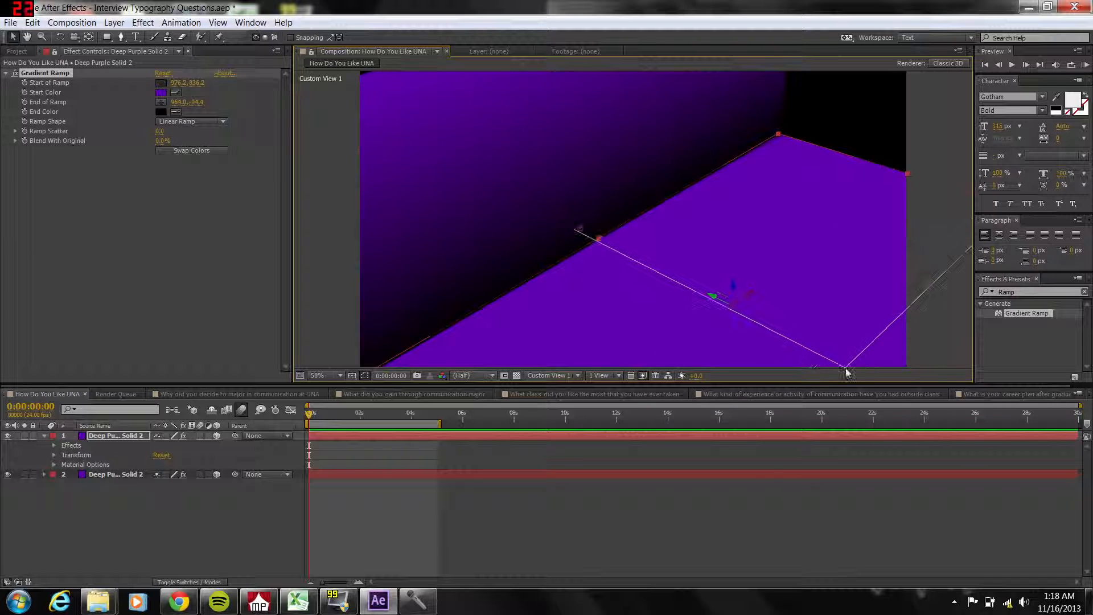
pyautogui.click(845, 367)
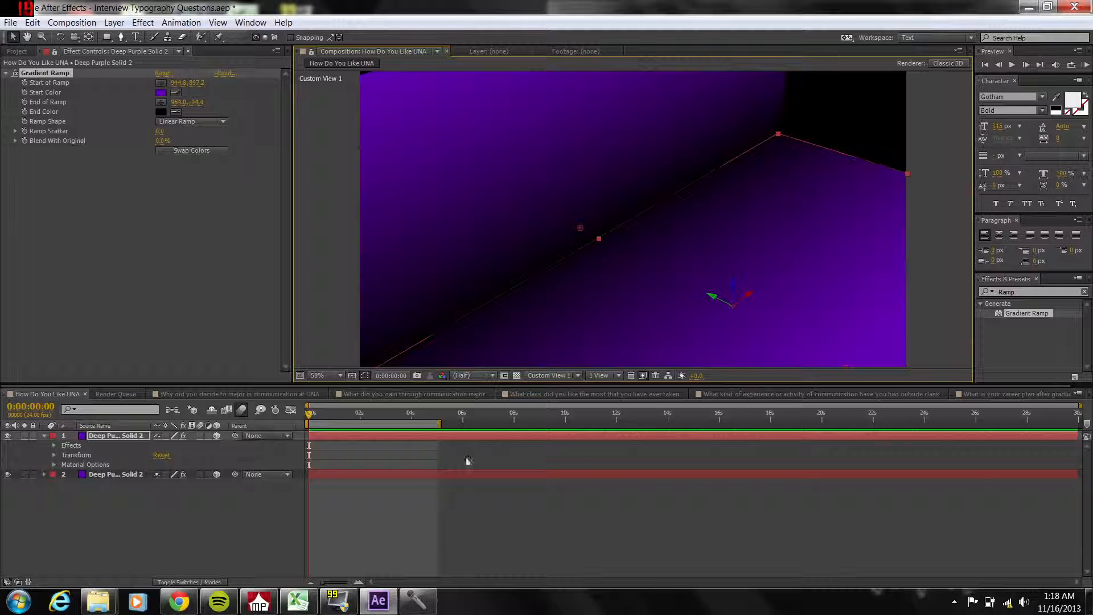
pyautogui.click(534, 376)
pyautogui.click(561, 390)
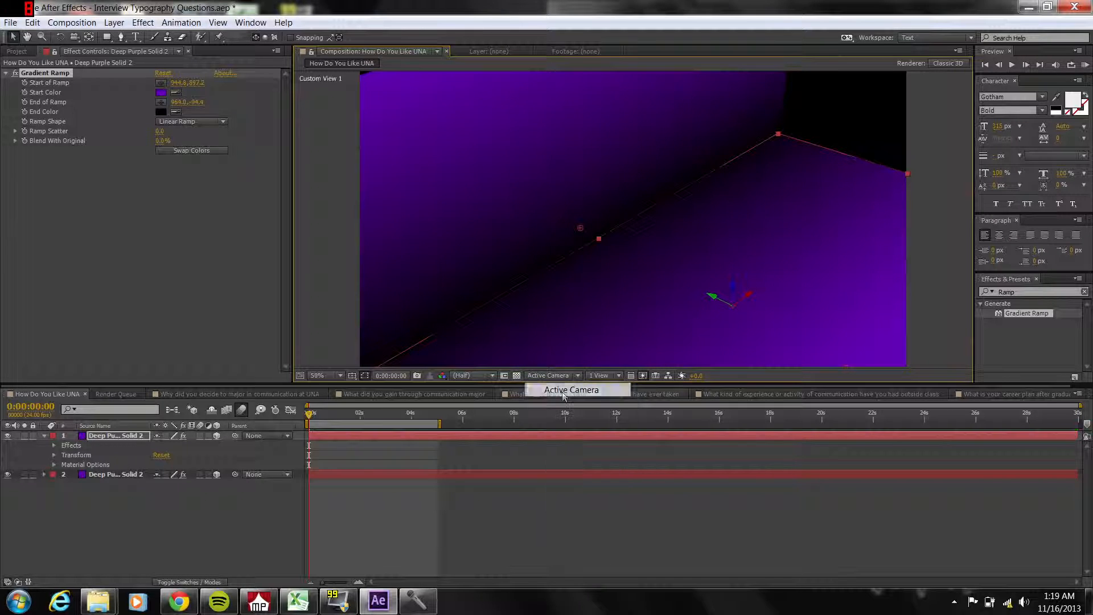
pyautogui.scroll(-4, 605, 233)
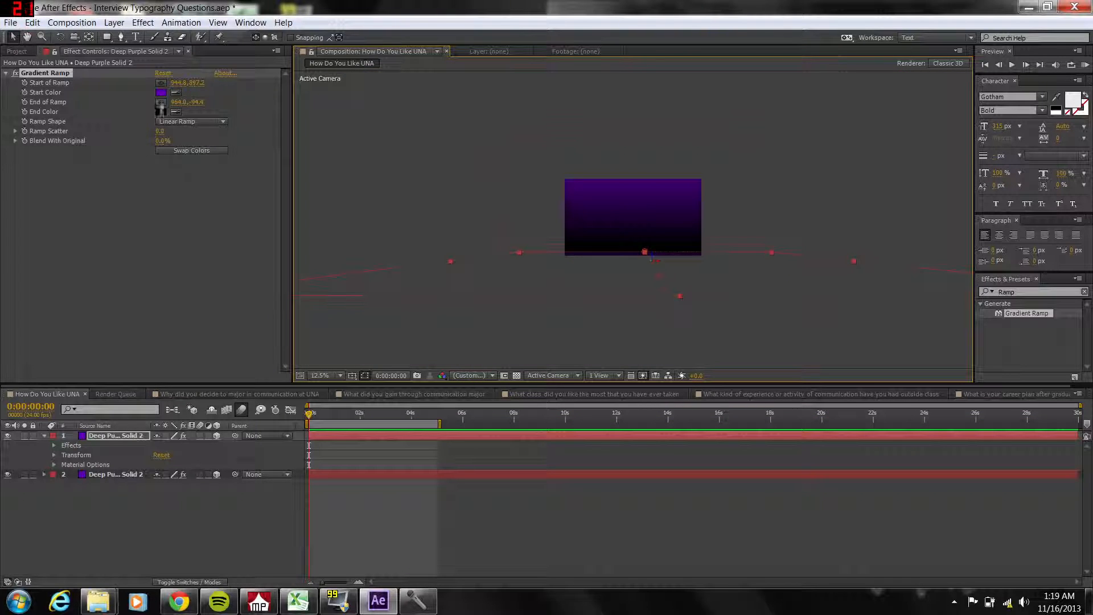
pyautogui.click(162, 83)
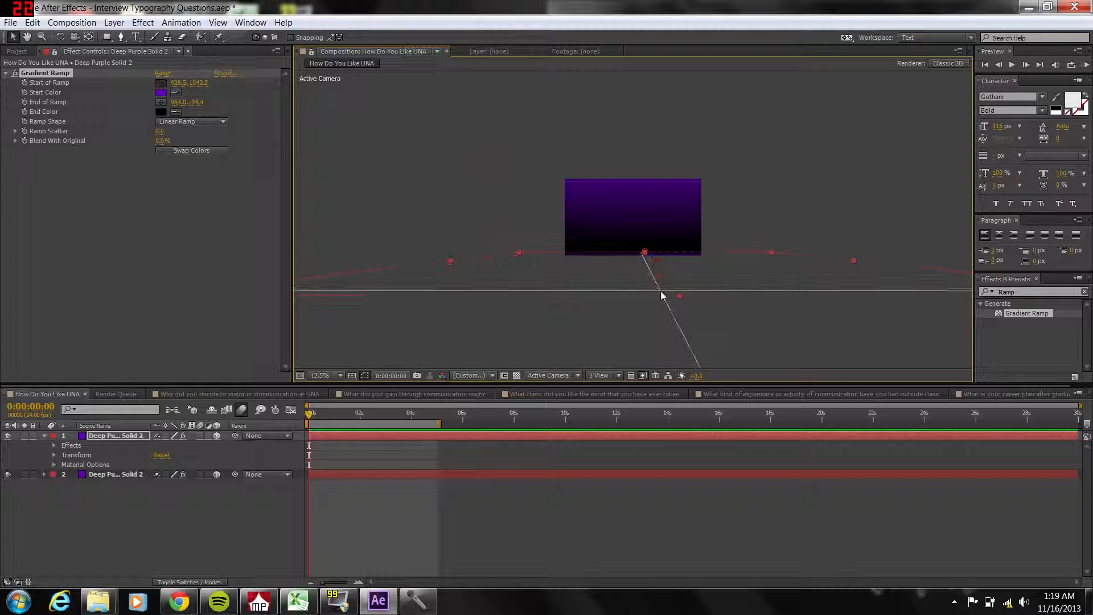
pyautogui.click(661, 292)
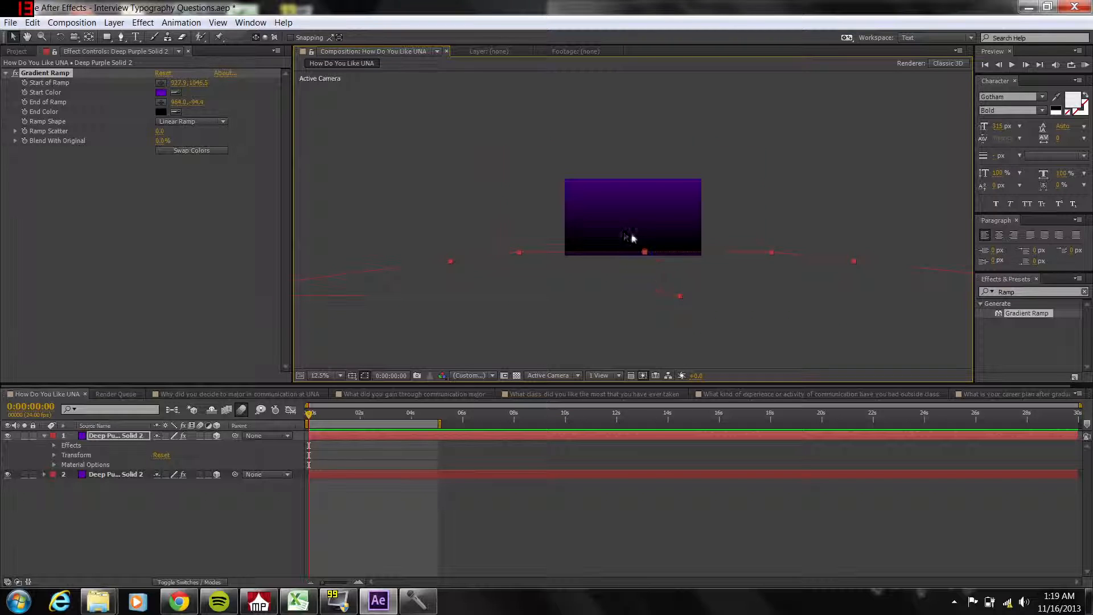
# Reposition the floor solid using Custom View 1 and the Active Camera so it fills the lower strip of the frame.
pyautogui.click(628, 204)
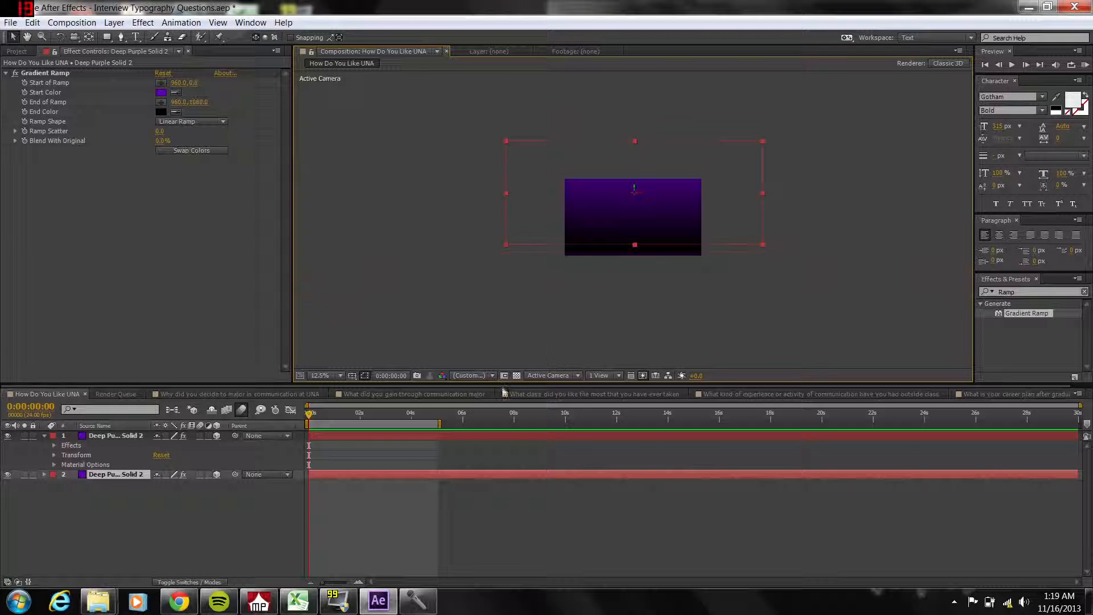
pyautogui.click(547, 375)
pyautogui.click(588, 492)
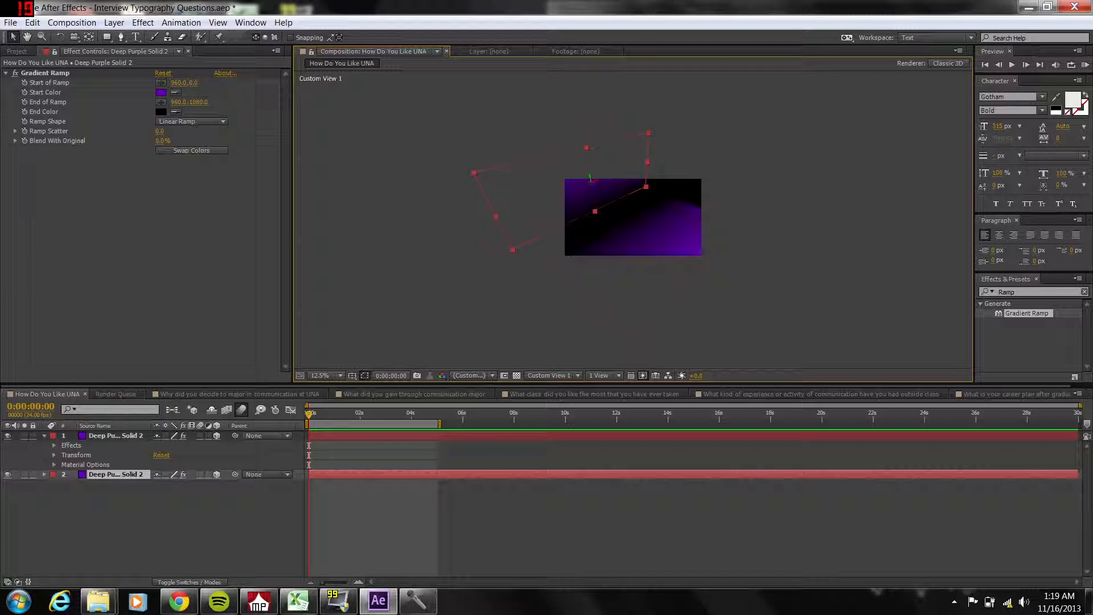
pyautogui.moveTo(643, 236); pyautogui.dragTo(615, 222)
pyautogui.click(572, 376)
pyautogui.click(570, 383)
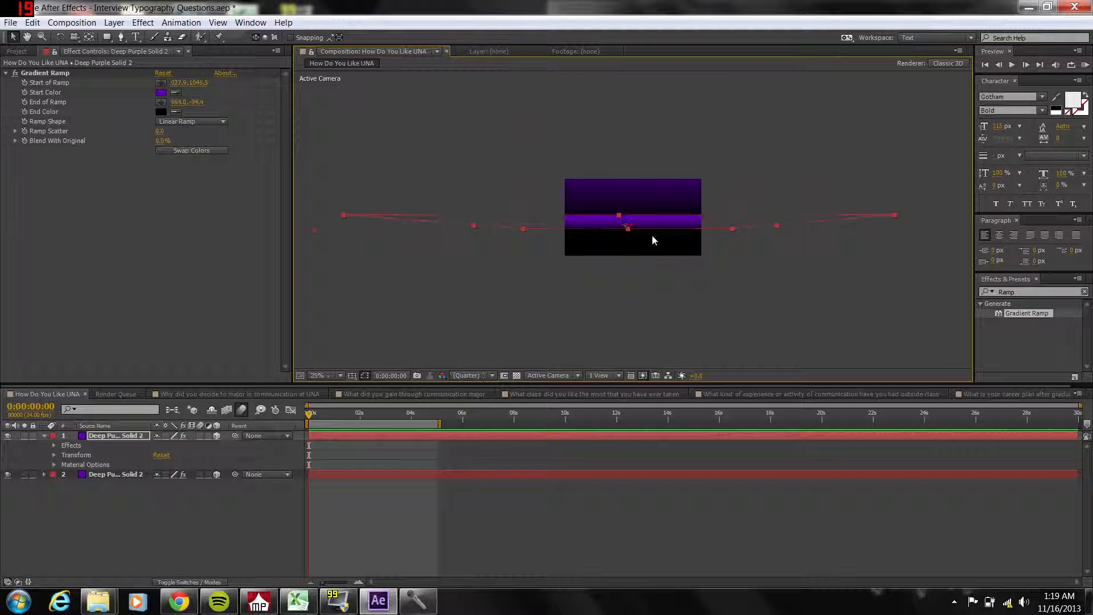
pyautogui.scroll(4, 652, 235)
pyautogui.scroll(-2, 651, 233)
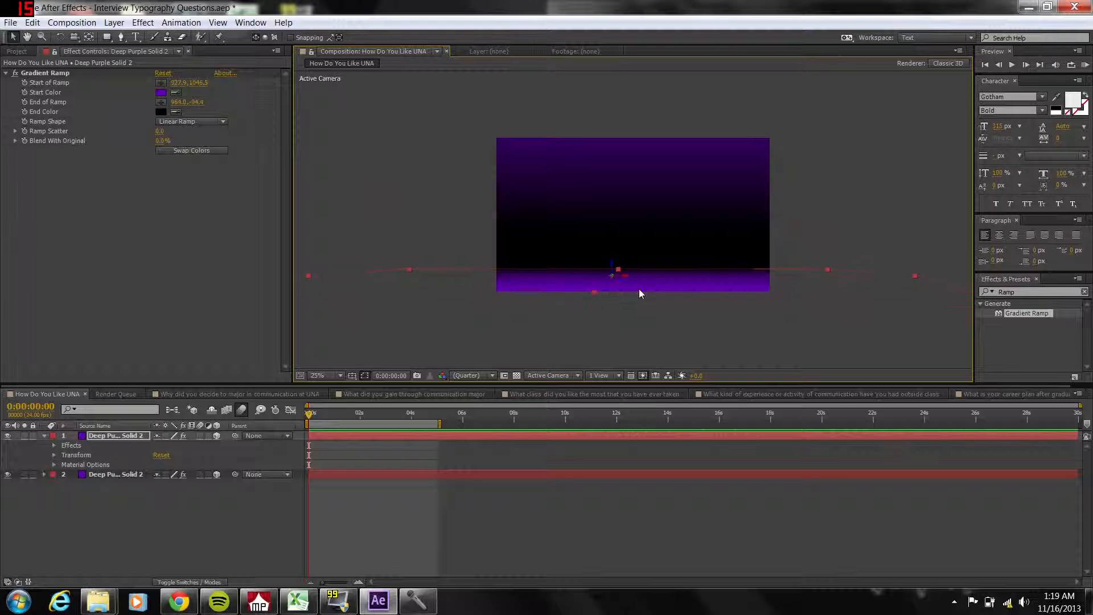
# Lower the wall solid until its lower edge meets the floor's back edge in the Active Camera.
pyautogui.click(590, 215)
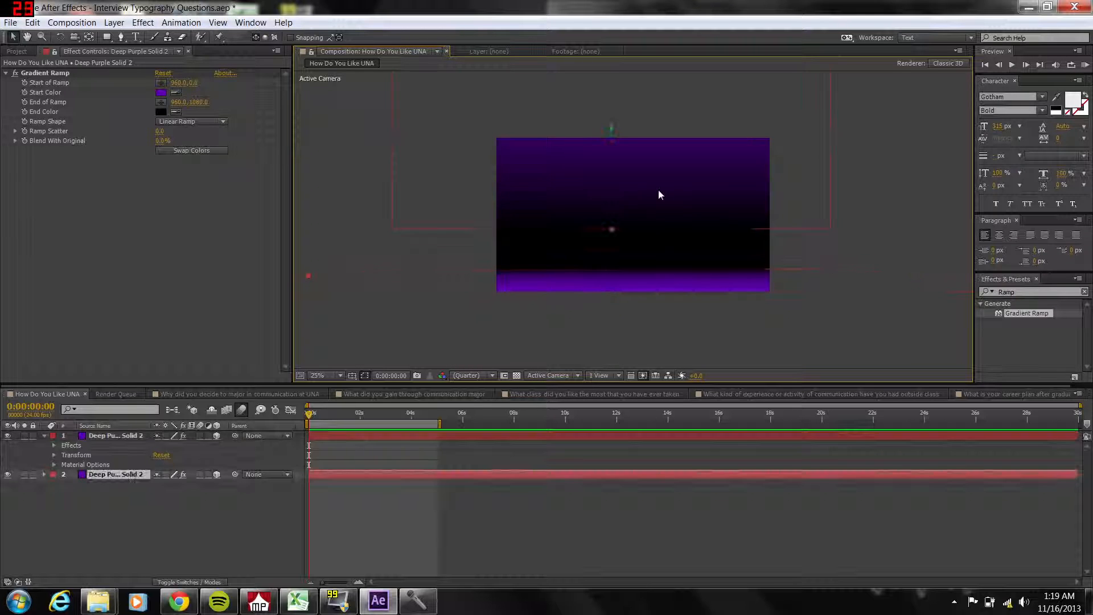
pyautogui.moveTo(664, 231); pyautogui.dragTo(671, 233)
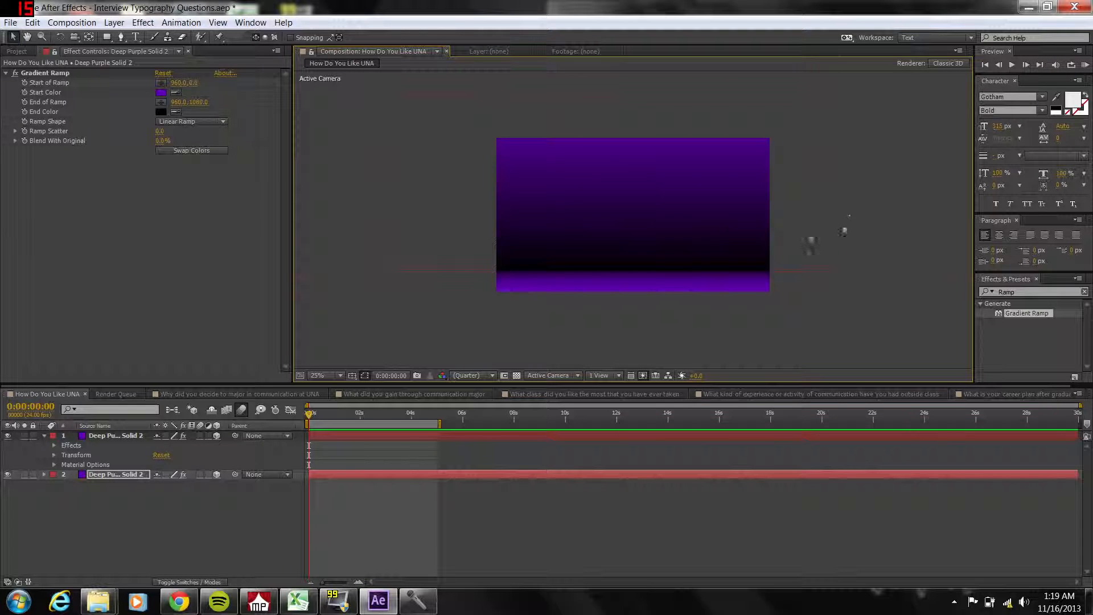
pyautogui.click(850, 221)
pyautogui.scroll(1, 728, 245)
pyautogui.scroll(-1, 728, 245)
pyautogui.click(728, 243)
pyautogui.scroll(1, 727, 243)
pyautogui.scroll(-1, 731, 238)
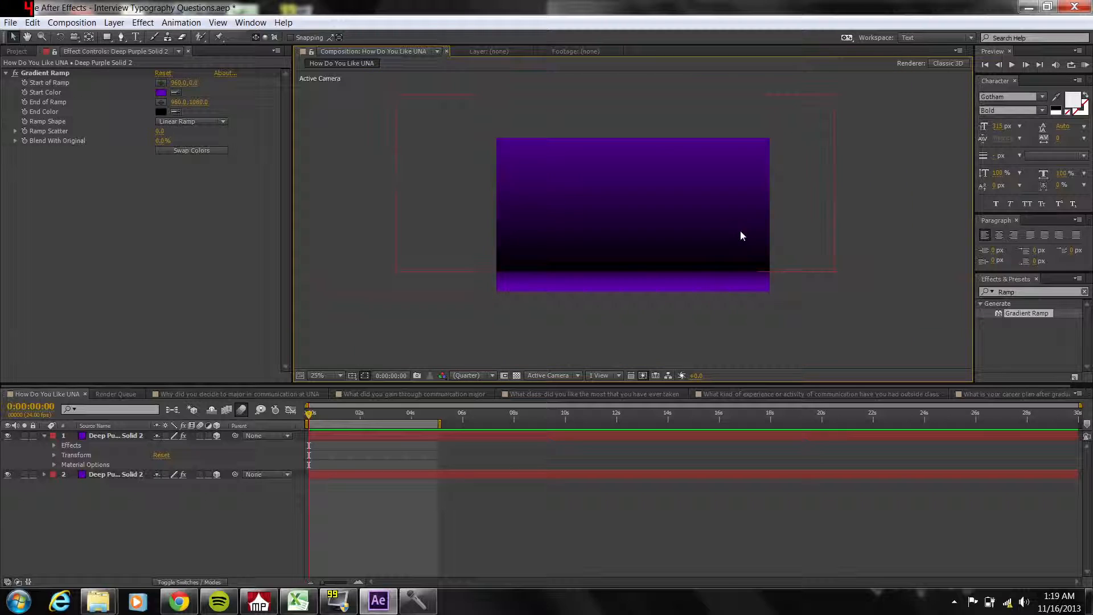
# Nudge the wall solid slightly lower so its lower edge sits just below the floor's back edge.
pyautogui.click(797, 215)
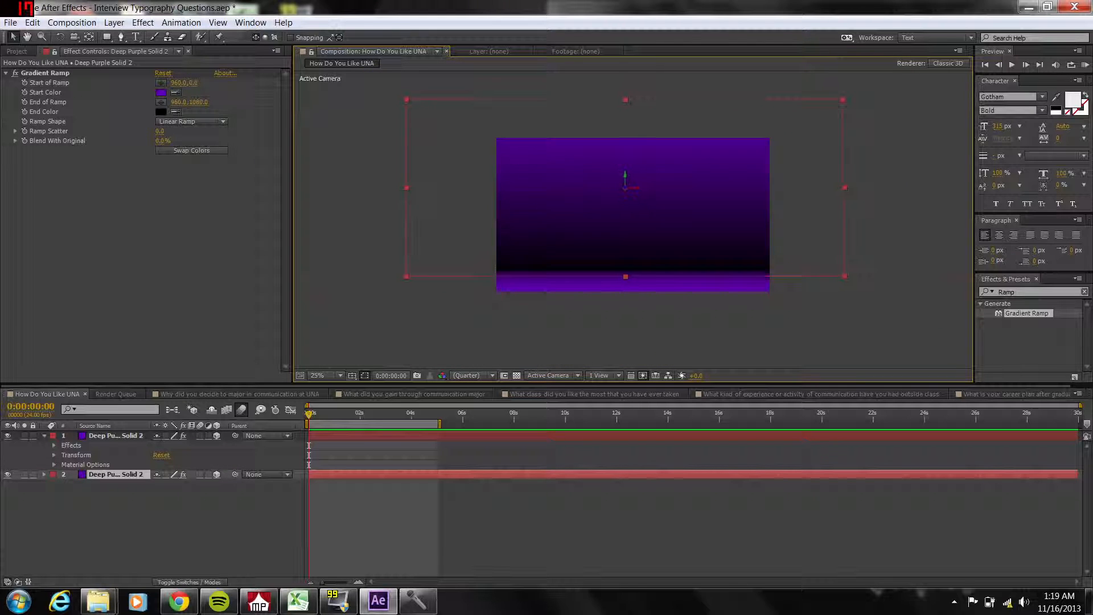
pyautogui.moveTo(793, 271); pyautogui.dragTo(791, 271)
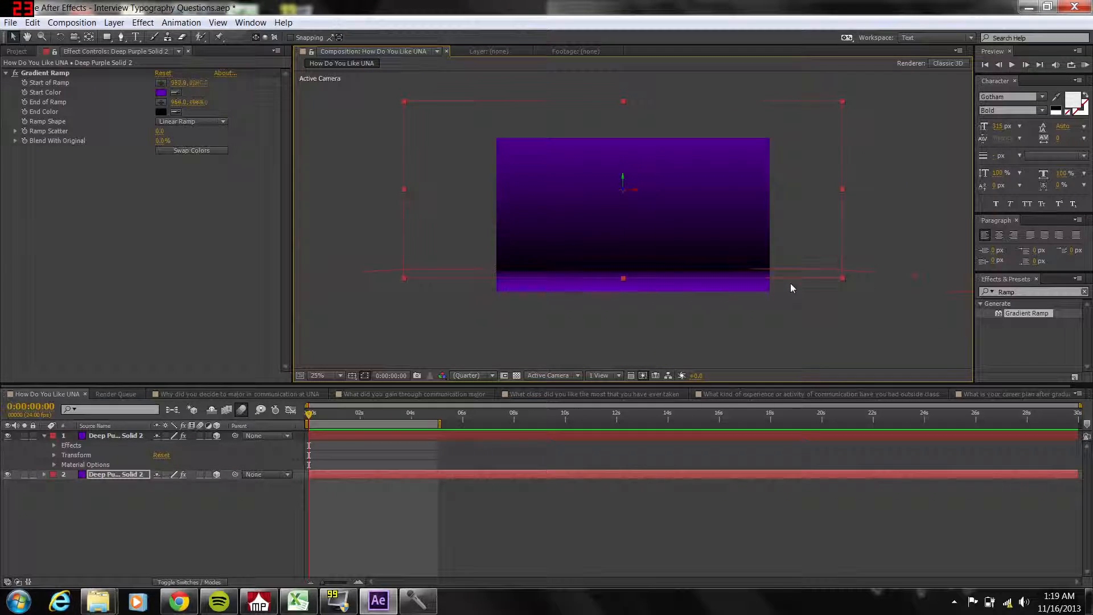
pyautogui.click(792, 286)
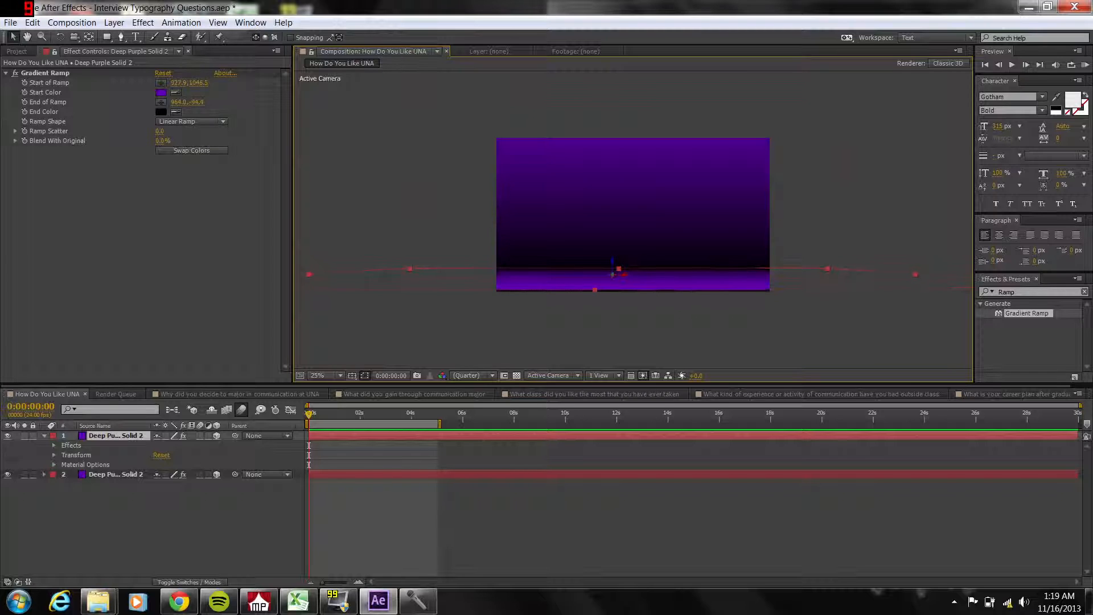
pyautogui.click(875, 199)
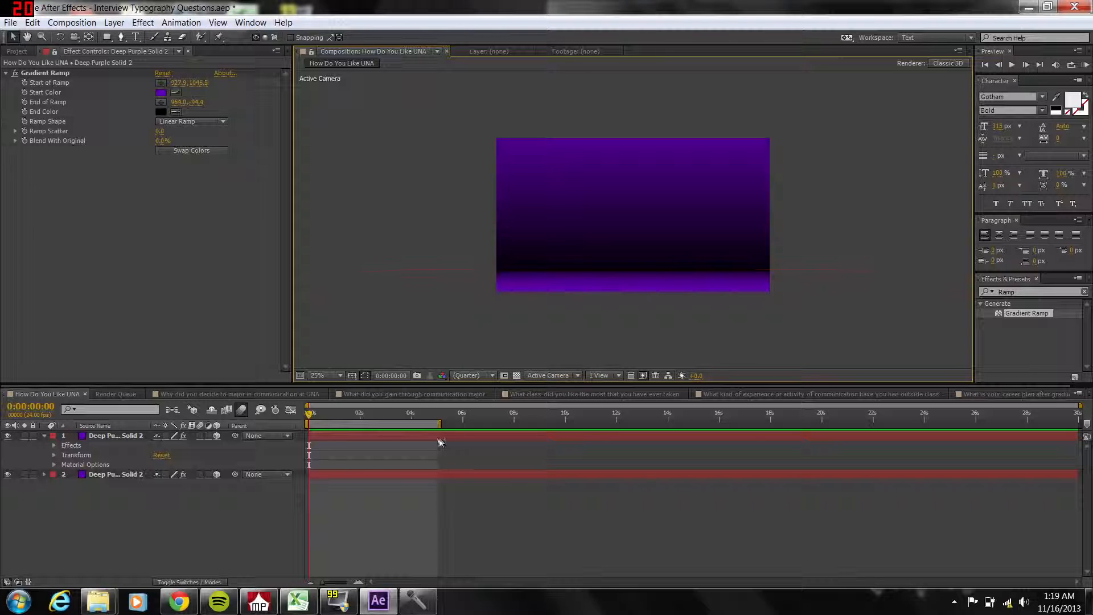
# Move the end point of the wall's gradient below the wall's lower edge to soften the dark area.
pyautogui.click(441, 478)
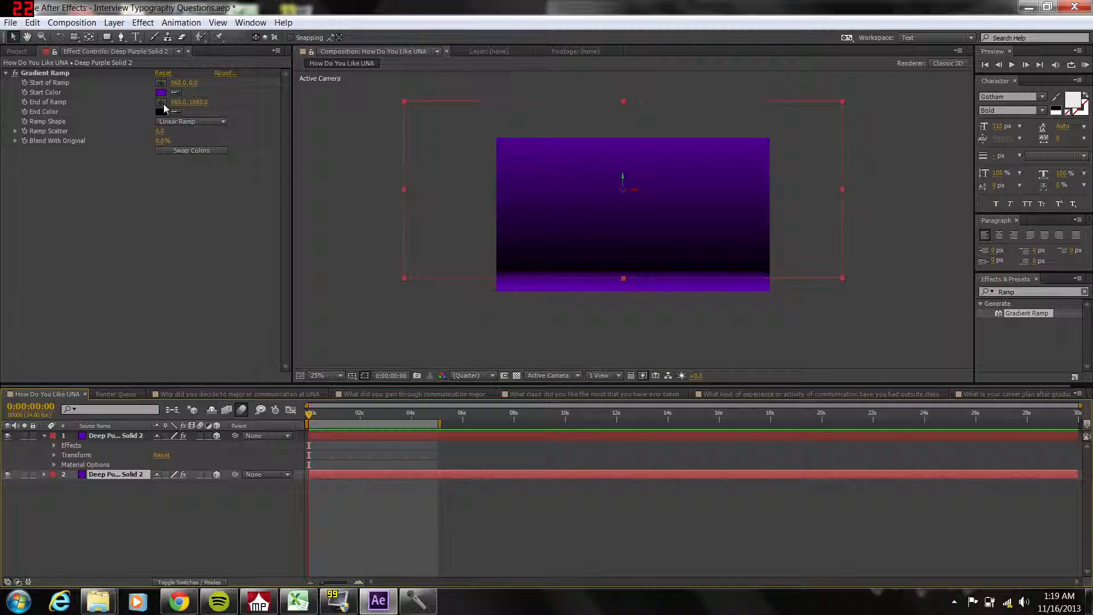
pyautogui.moveTo(623, 276)
pyautogui.mouseDown()
pyautogui.moveTo(652, 274)
pyautogui.moveTo(623, 265)
pyautogui.mouseUp()
pyautogui.moveTo(625, 313)
pyautogui.mouseDown()
pyautogui.moveTo(614, 343)
pyautogui.moveTo(622, 316)
pyautogui.mouseUp()
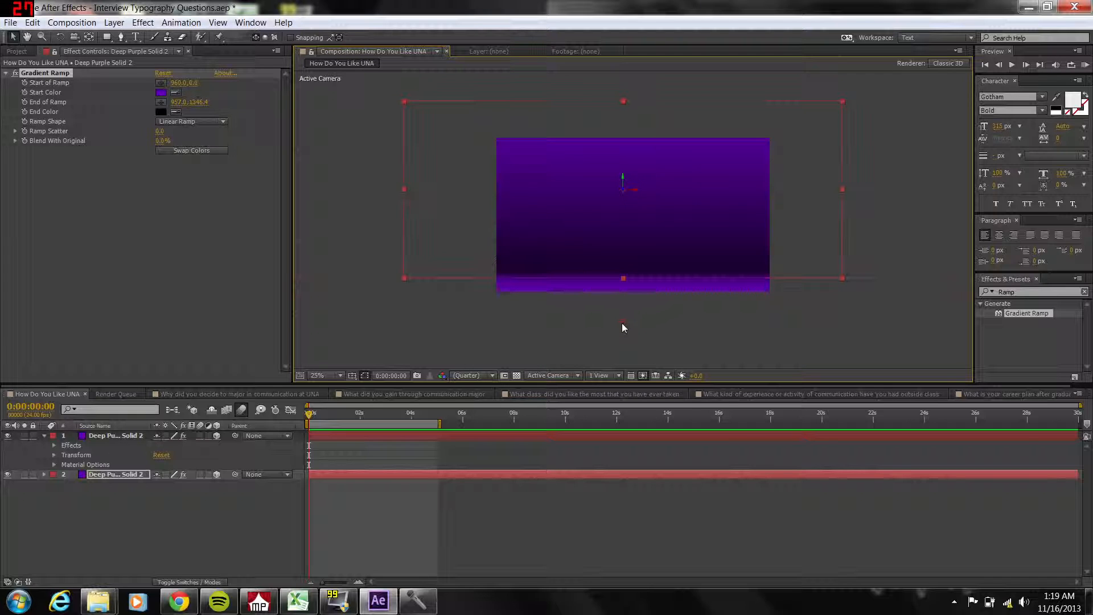
pyautogui.click(897, 218)
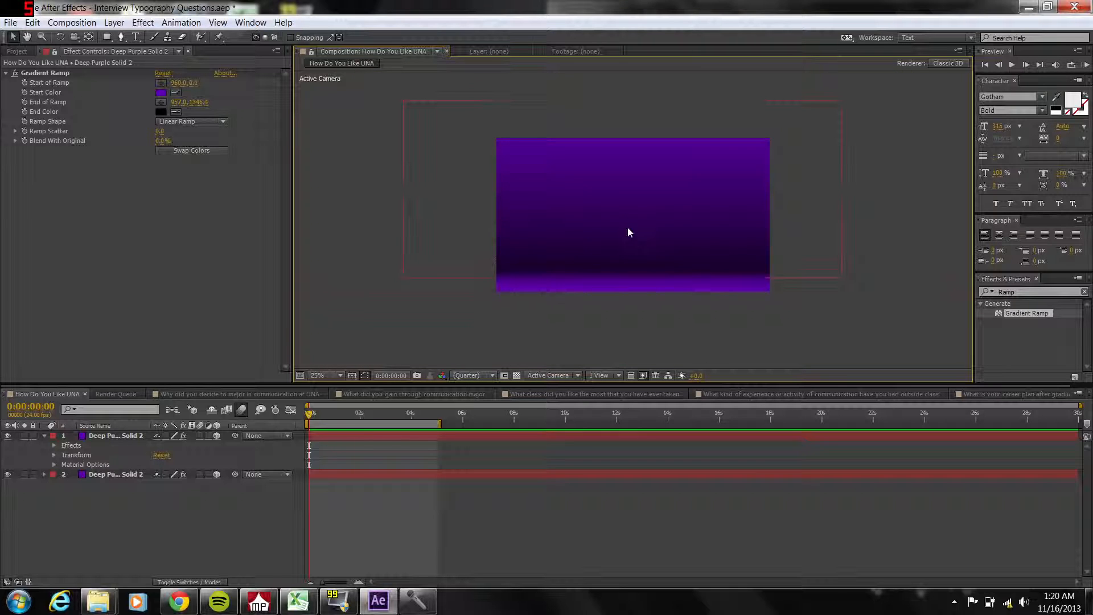
# Add a text layer reading How in the upper part of the frame.
pyautogui.scroll(2, 632, 233)
pyautogui.scroll(-1, 637, 238)
pyautogui.scroll(1, 637, 237)
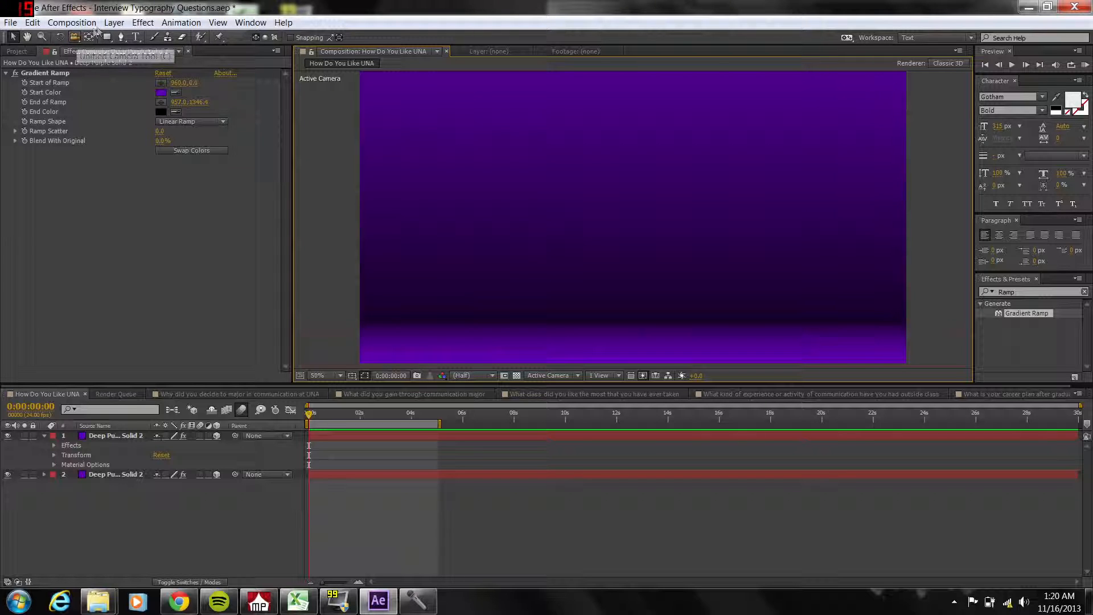
pyautogui.click(45, 437)
pyautogui.click(136, 37)
pyautogui.click(390, 148)
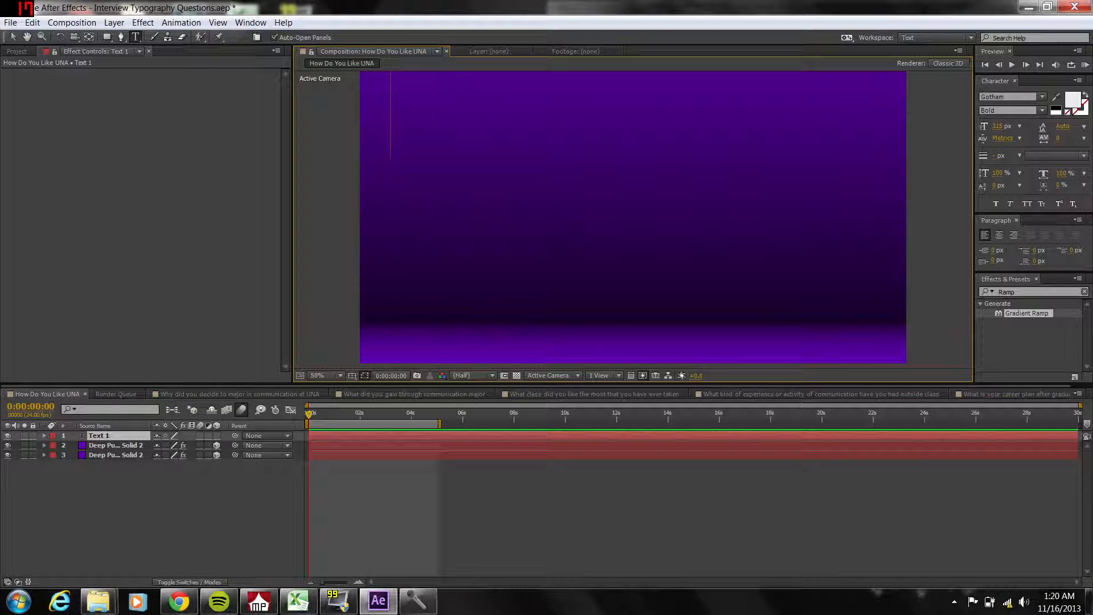
pyautogui.write('How')
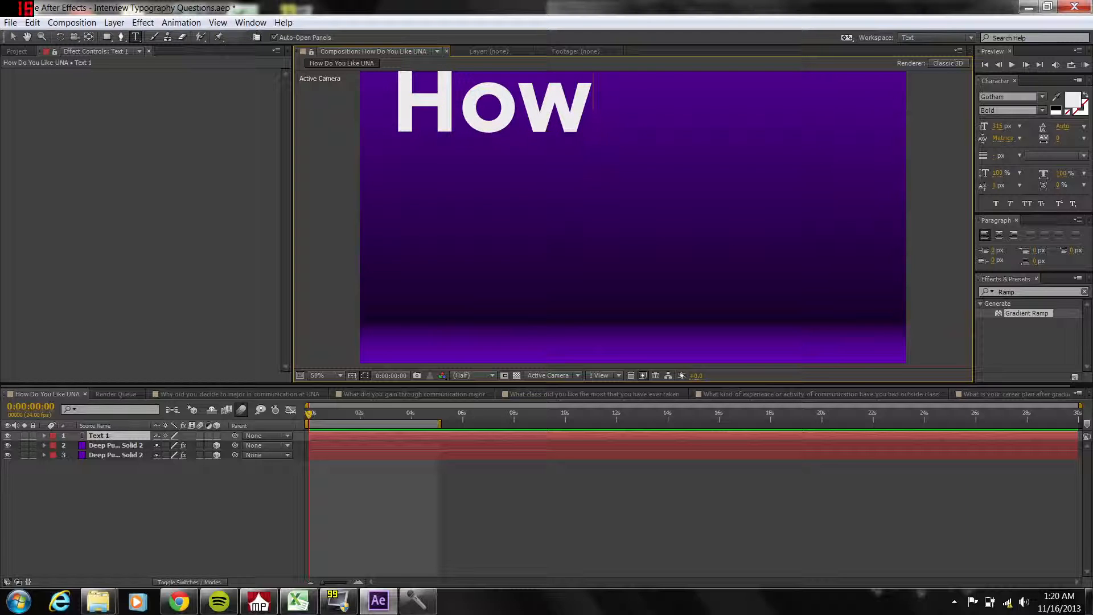
pyautogui.write('v')
pyautogui.press('BackSpace')
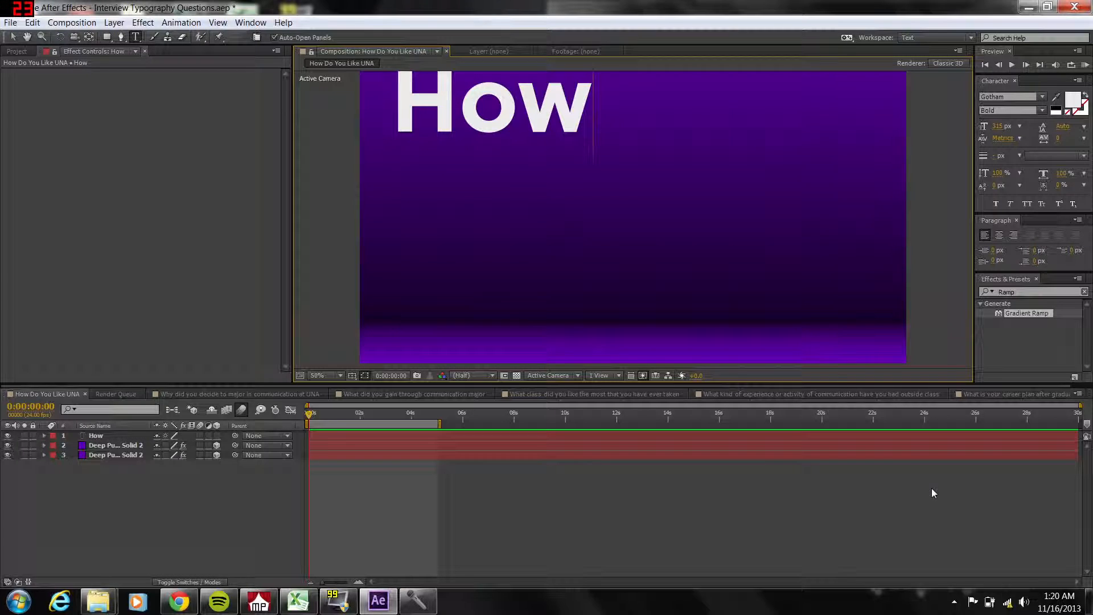
# Move the How text slightly down within the frame and set its font size to 200 px.
pyautogui.click(13, 37)
pyautogui.moveTo(539, 116); pyautogui.dragTo(525, 137)
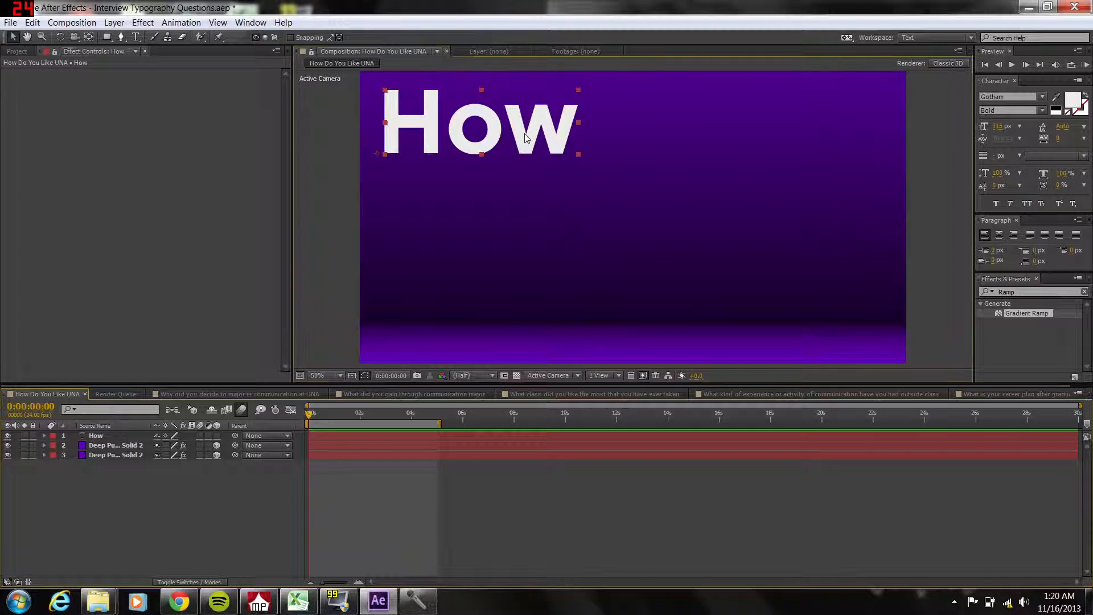
pyautogui.press('Return')
pyautogui.moveTo(1000, 127); pyautogui.dragTo(950, 131)
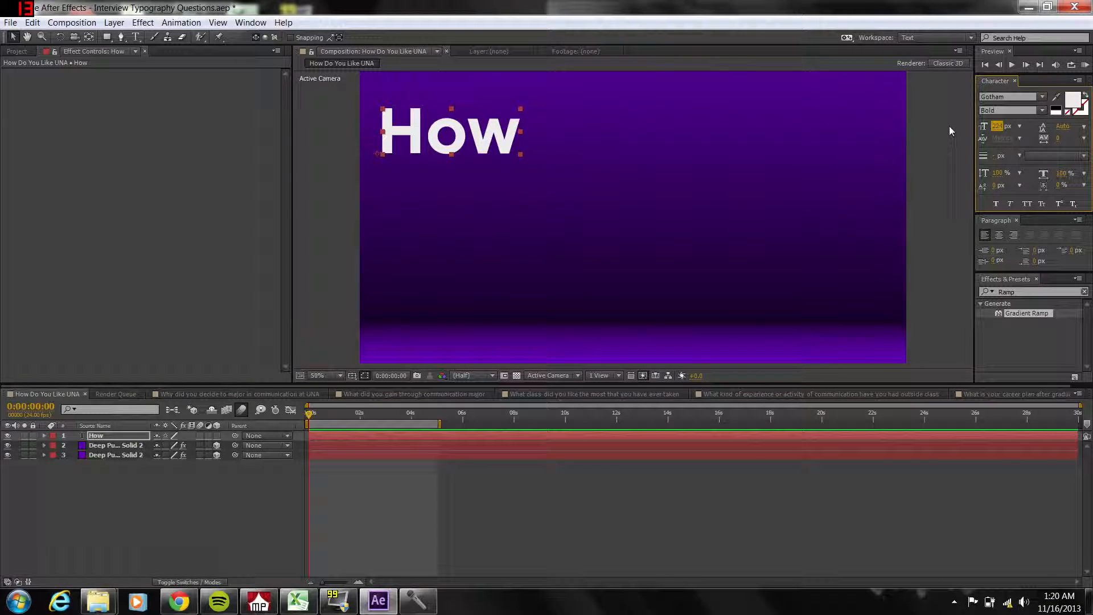
pyautogui.click(997, 126)
pyautogui.write('200')
pyautogui.press('Return')
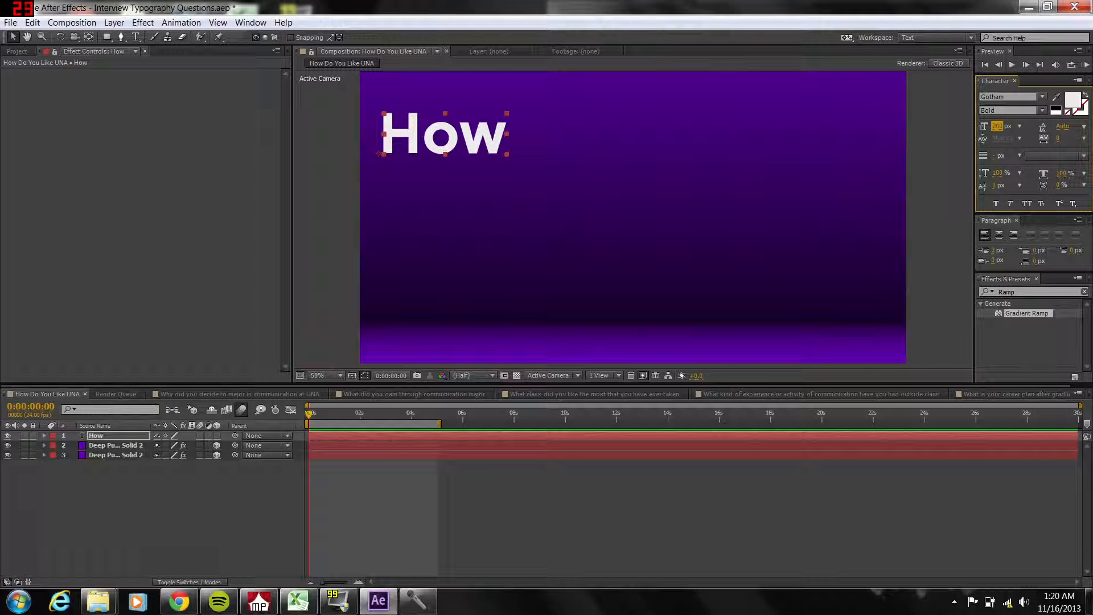
# Reposition the How text slightly higher and further right, inset from the frame's upper-left corner.
pyautogui.moveTo(438, 136); pyautogui.dragTo(464, 128)
pyautogui.press('Up')
pyautogui.press('Up')
pyautogui.press('Up')
pyautogui.press('Up')
pyautogui.press('Up')
pyautogui.press('Up')
pyautogui.press('Up')
pyautogui.press('Up')
pyautogui.press('Left')
pyautogui.press('Left')
pyautogui.press('Left')
pyautogui.press('Left')
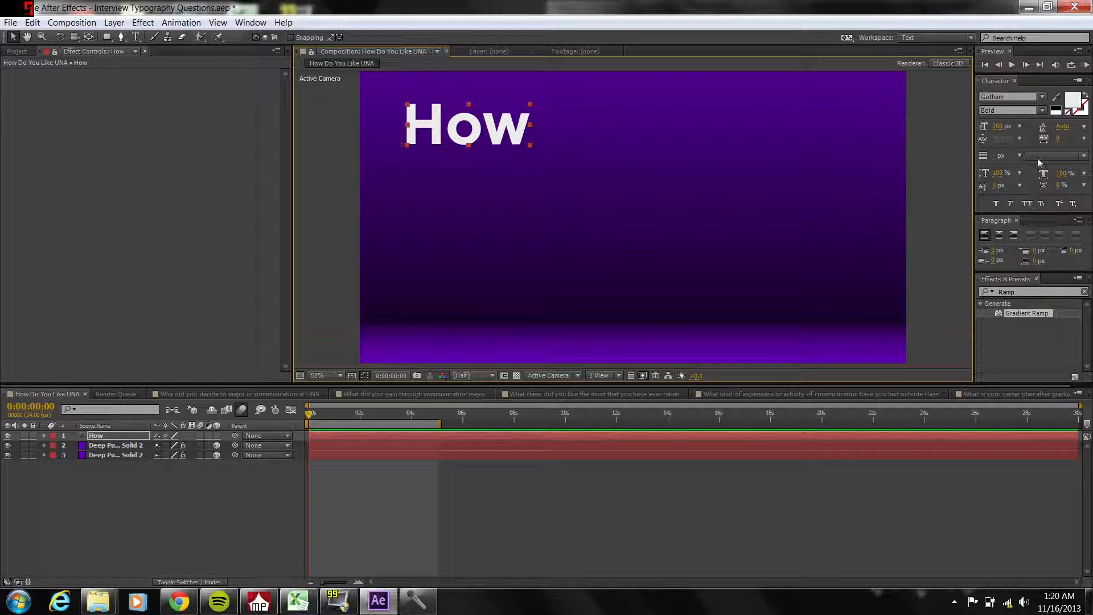
# Change the How text's fill colour to gold, C89700.
pyautogui.click(1056, 108)
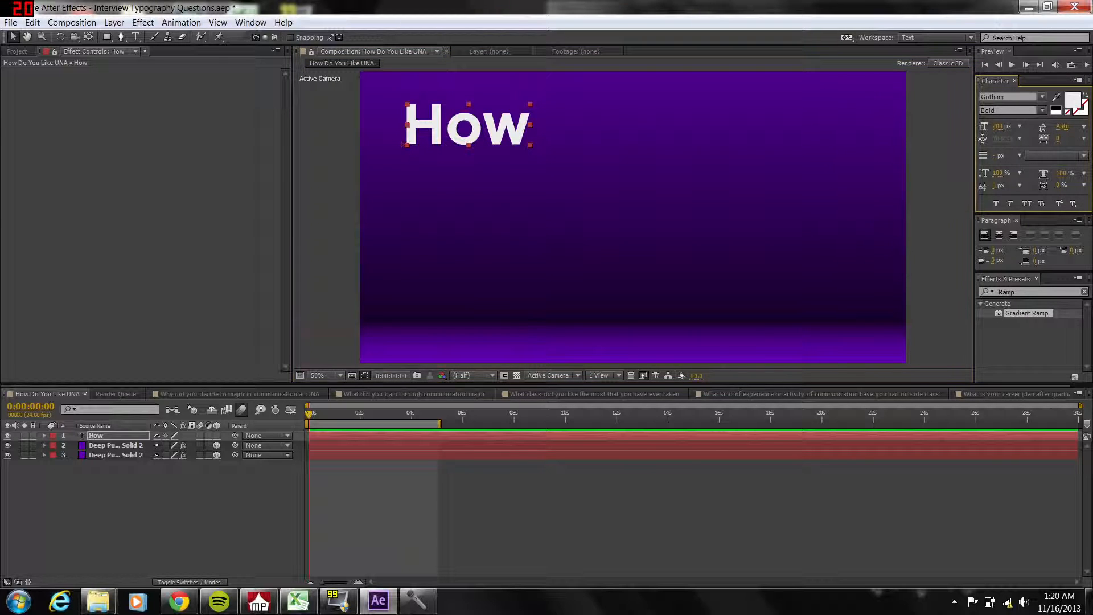
pyautogui.click(1056, 110)
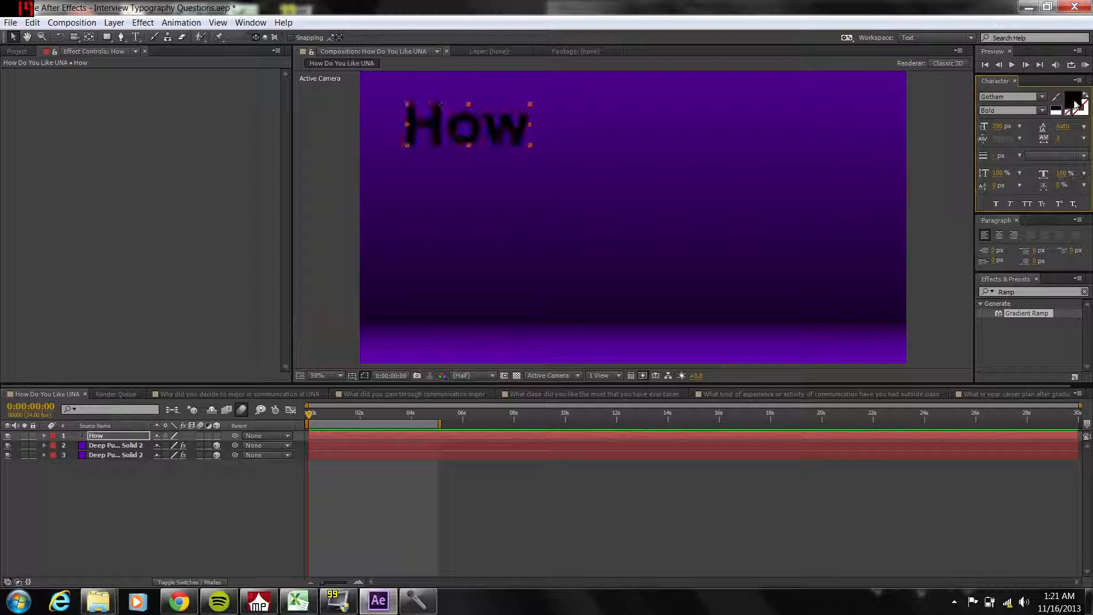
pyautogui.click(1073, 100)
pyautogui.moveTo(573, 341); pyautogui.dragTo(569, 356)
pyautogui.moveTo(515, 274); pyautogui.dragTo(581, 260)
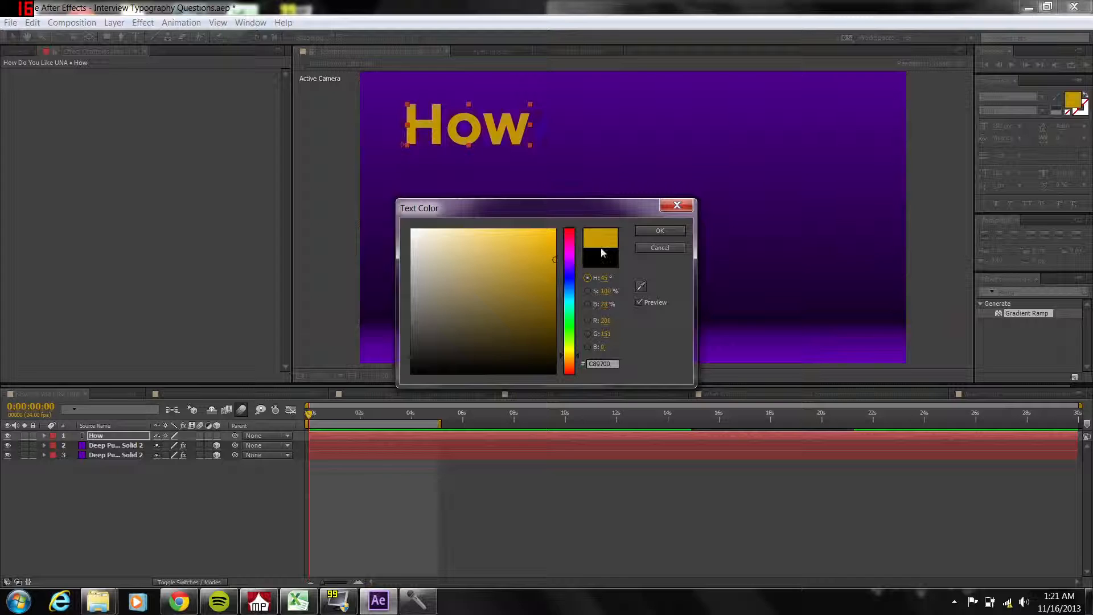
pyautogui.click(659, 231)
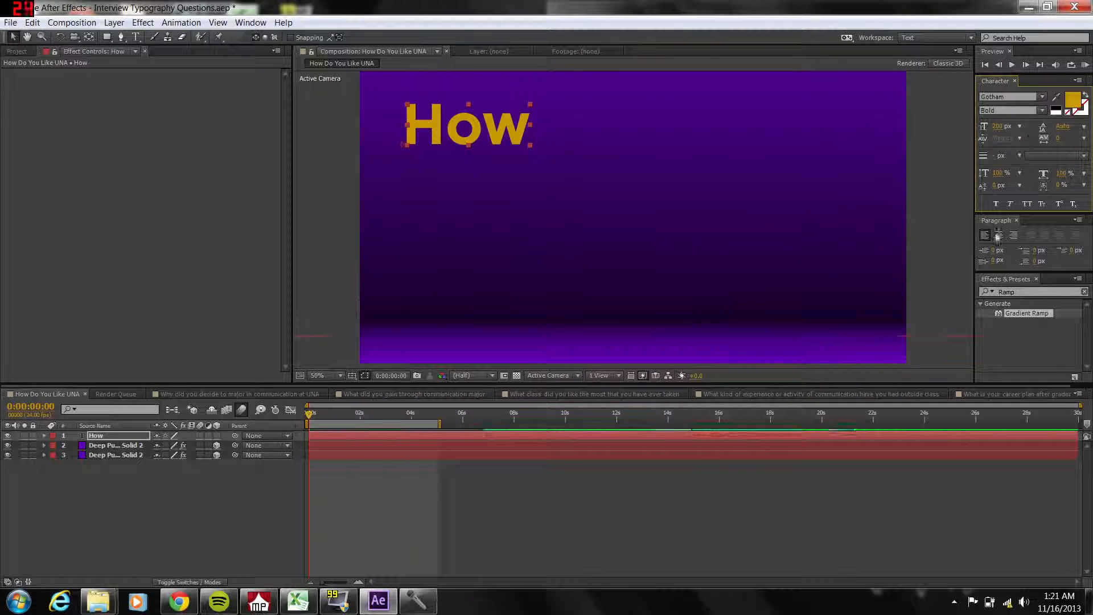
# Apply the Gradient Ramp effect to the How text layer and set its start colour to bright yellow, FFC600.
pyautogui.moveTo(1019, 315); pyautogui.dragTo(389, 439)
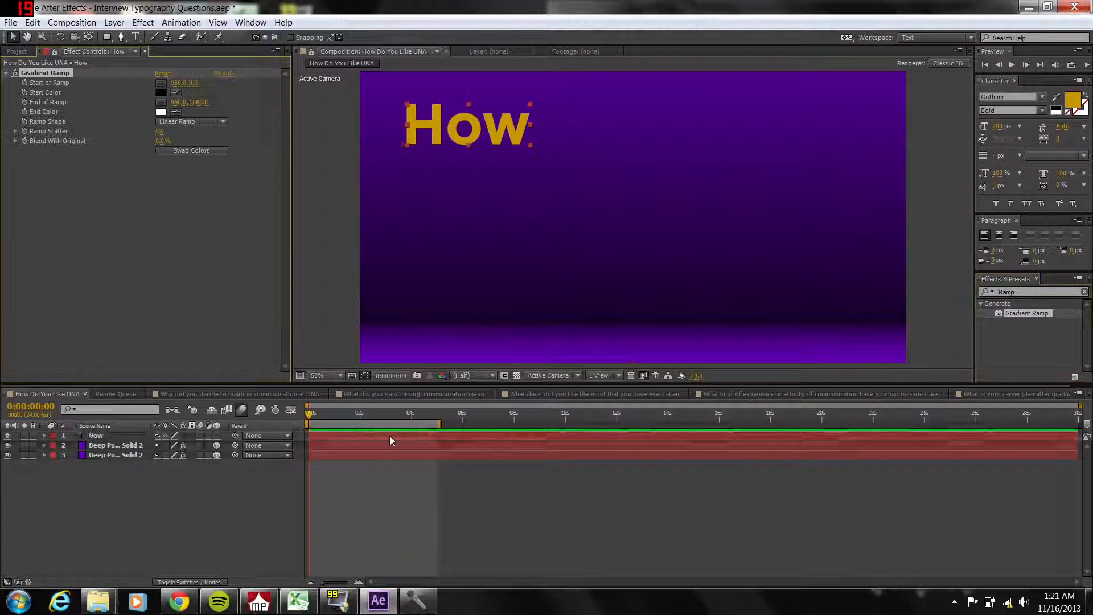
pyautogui.click(161, 92)
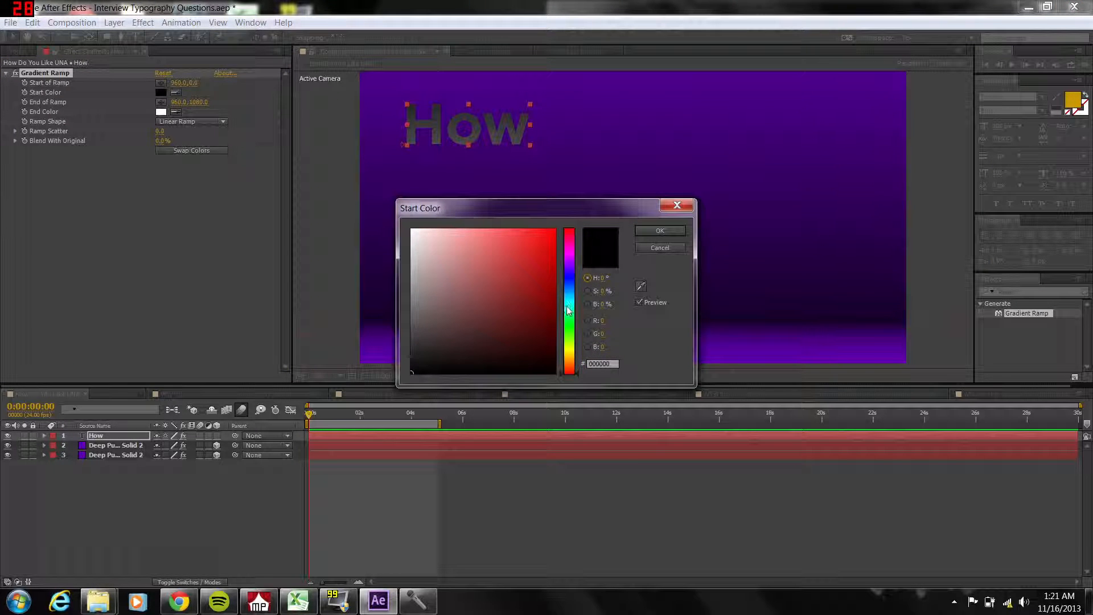
pyautogui.click(563, 349)
pyautogui.moveTo(567, 355); pyautogui.dragTo(569, 362)
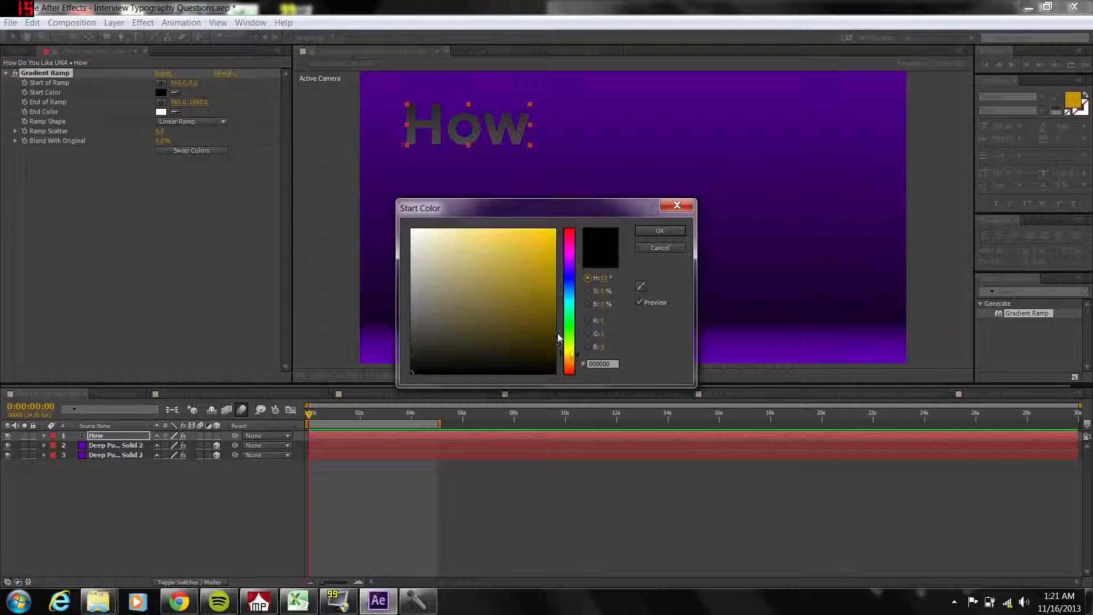
pyautogui.moveTo(552, 322)
pyautogui.mouseDown()
pyautogui.moveTo(554, 337)
pyautogui.moveTo(555, 230)
pyautogui.mouseUp()
pyautogui.click(670, 234)
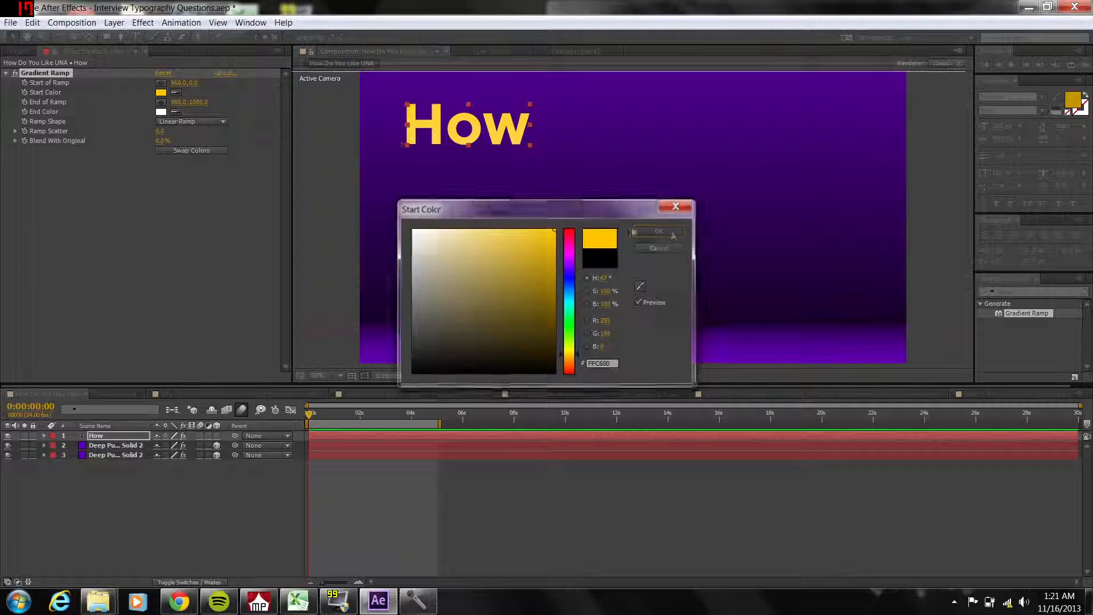
# Set the end colour of the How text's gradient to a dark gold.
pyautogui.click(162, 112)
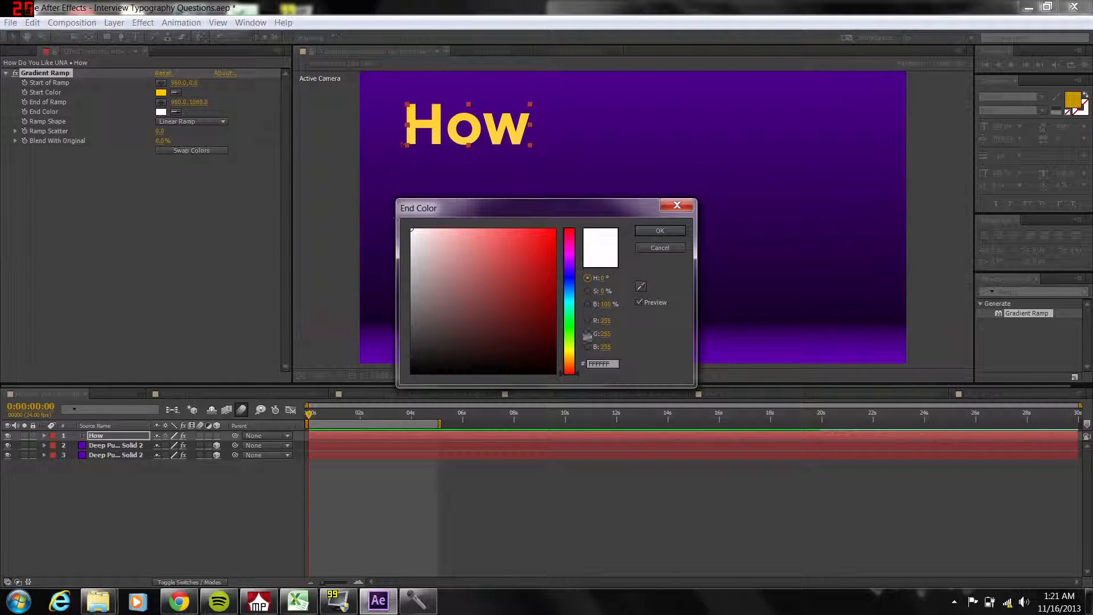
pyautogui.moveTo(571, 345); pyautogui.dragTo(554, 330)
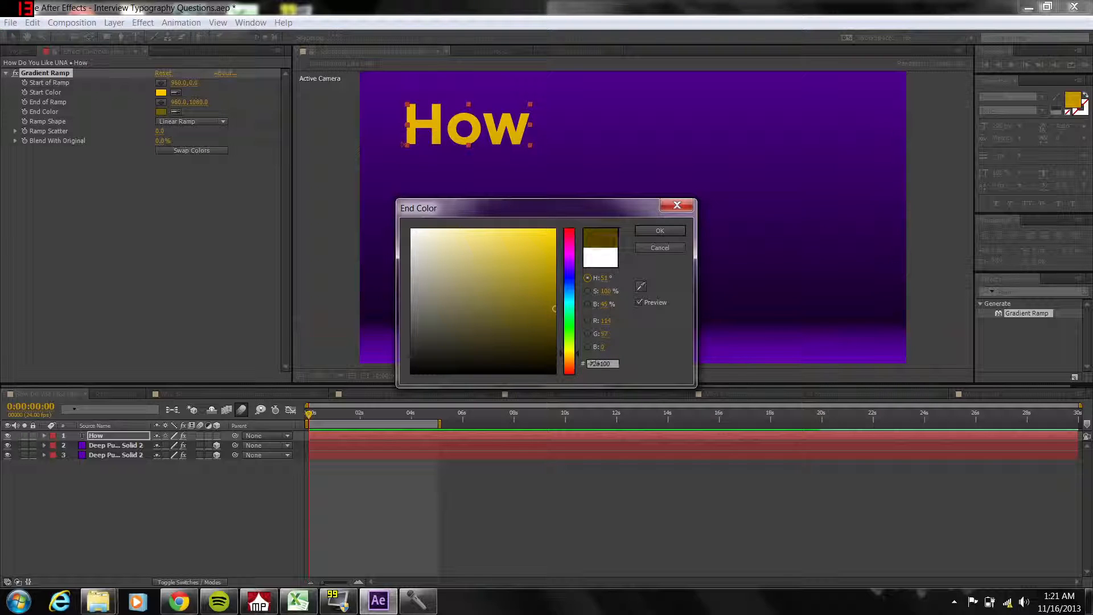
pyautogui.click(661, 231)
# Try different end points for the How text's gradient, above the word and well below it.
pyautogui.click(161, 102)
pyautogui.click(465, 144)
pyautogui.moveTo(464, 168); pyautogui.dragTo(469, 83)
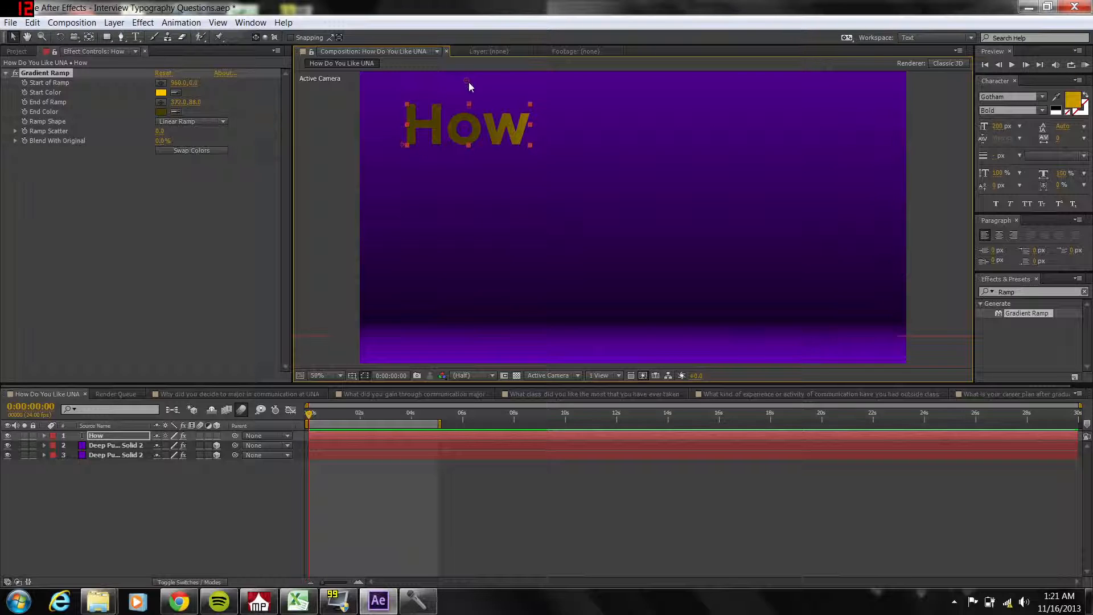
pyautogui.moveTo(412, 137)
pyautogui.mouseDown()
pyautogui.moveTo(386, 181)
pyautogui.moveTo(475, 222)
pyautogui.mouseUp()
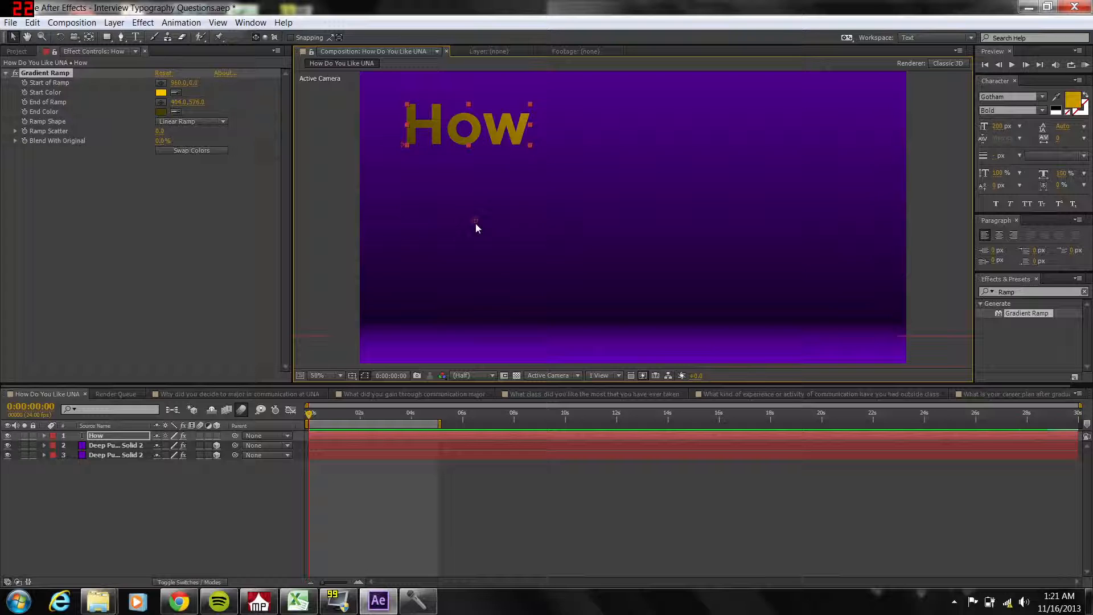
# Place the gradient's start point on the upper part of the word How and its end point at the word's lower edge.
pyautogui.click(161, 83)
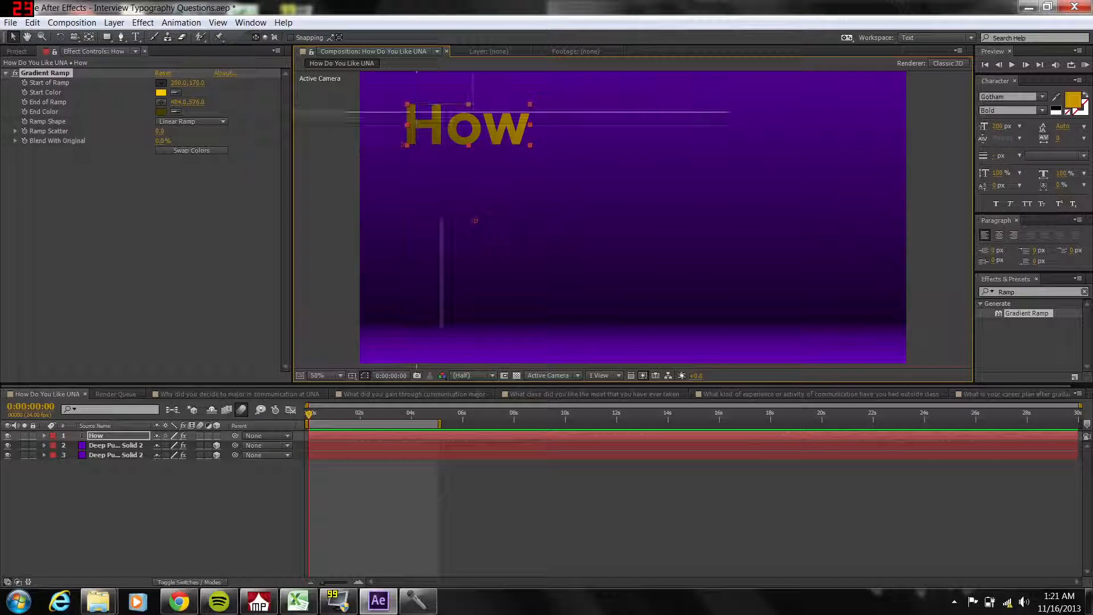
pyautogui.click(465, 117)
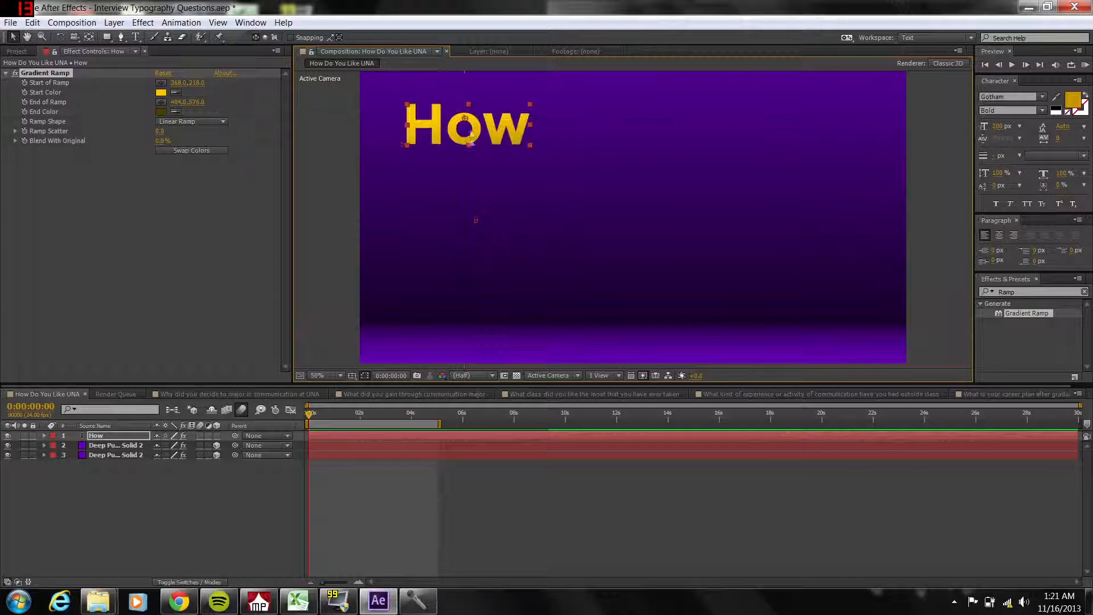
pyautogui.click(161, 102)
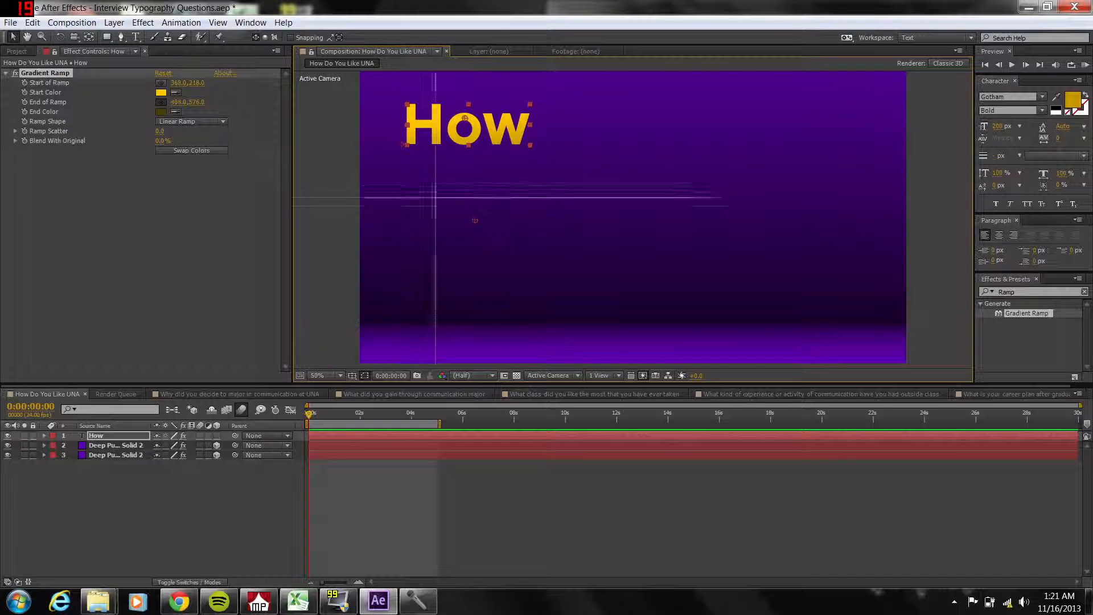
pyautogui.click(465, 145)
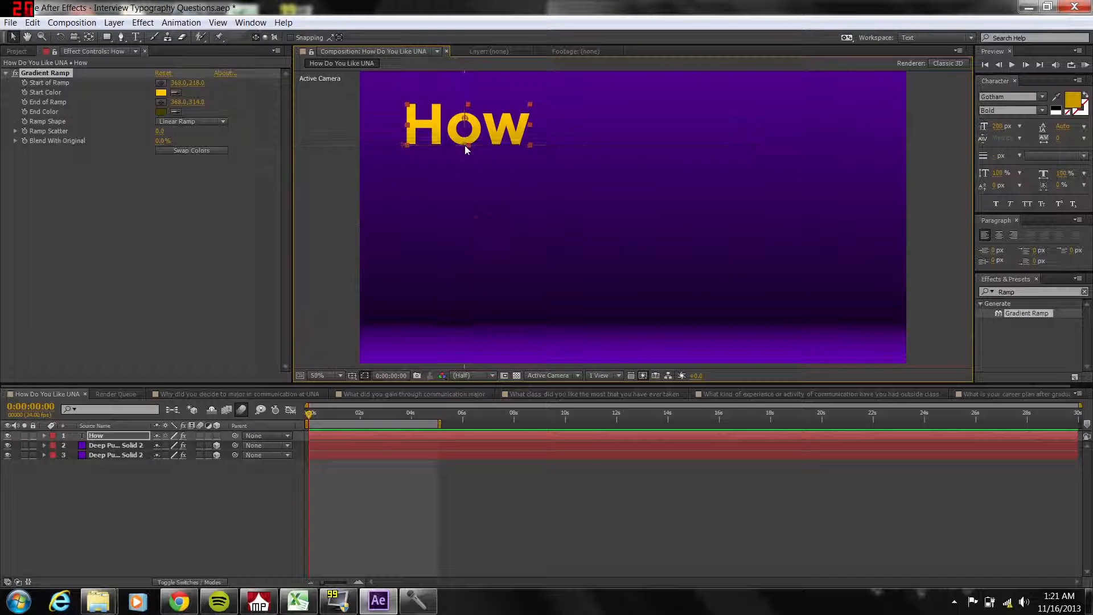
pyautogui.click(247, 245)
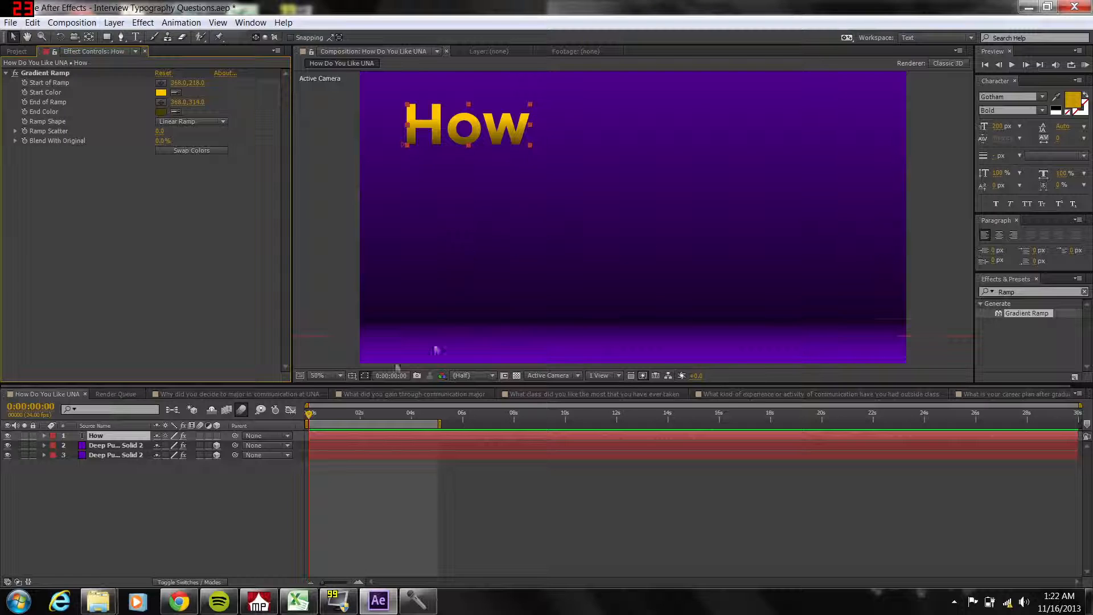
# Duplicate the How text layer six times.
pyautogui.click(336, 439)
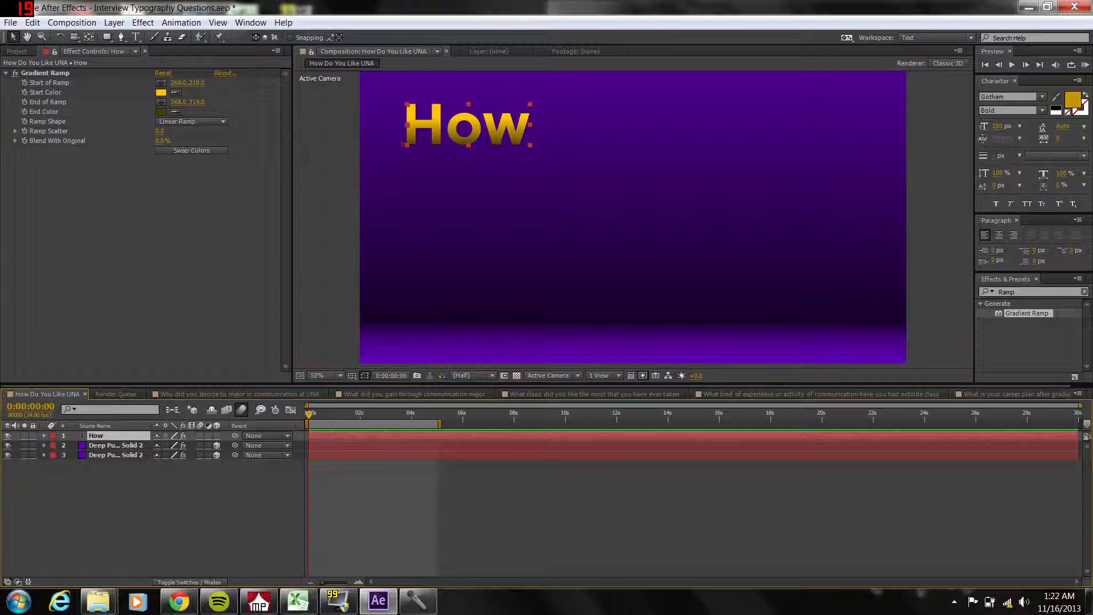
pyautogui.hotkey('ctrl', 'd')
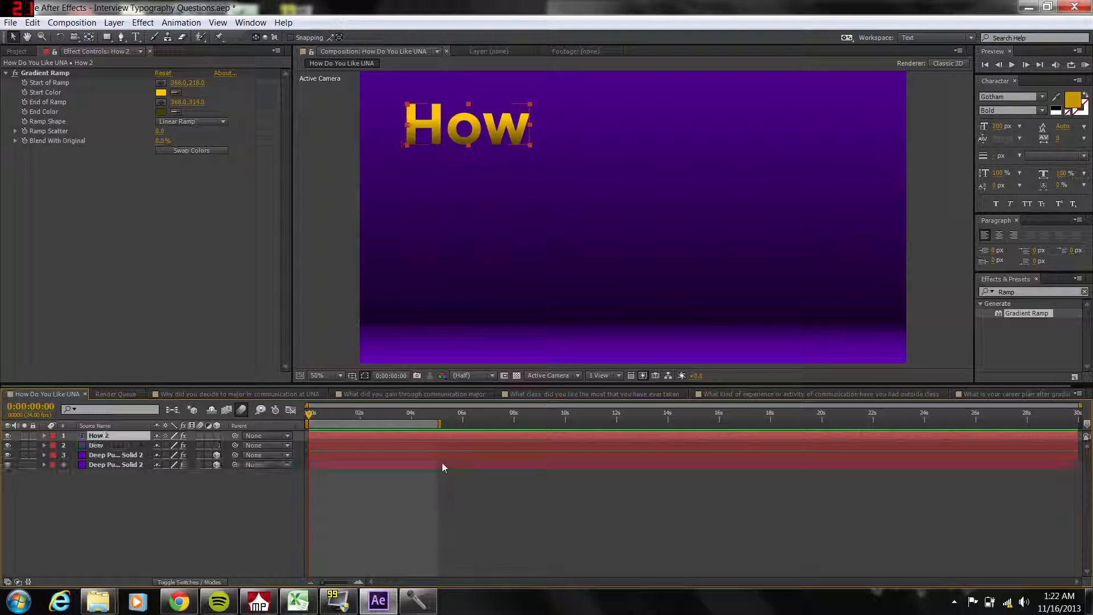
pyautogui.hotkey('ctrl', 'd')
pyautogui.hotkey('ctrl', 'd')
pyautogui.hotkey('ctrl', 'd')
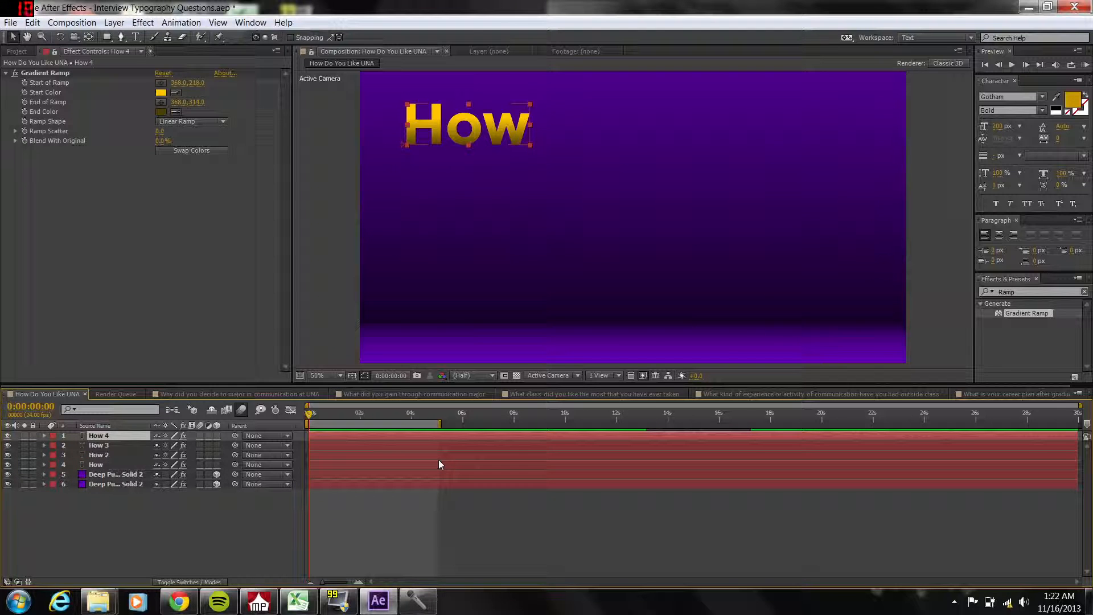
pyautogui.hotkey('ctrl', 'd')
pyautogui.hotkey('ctrl', 'd')
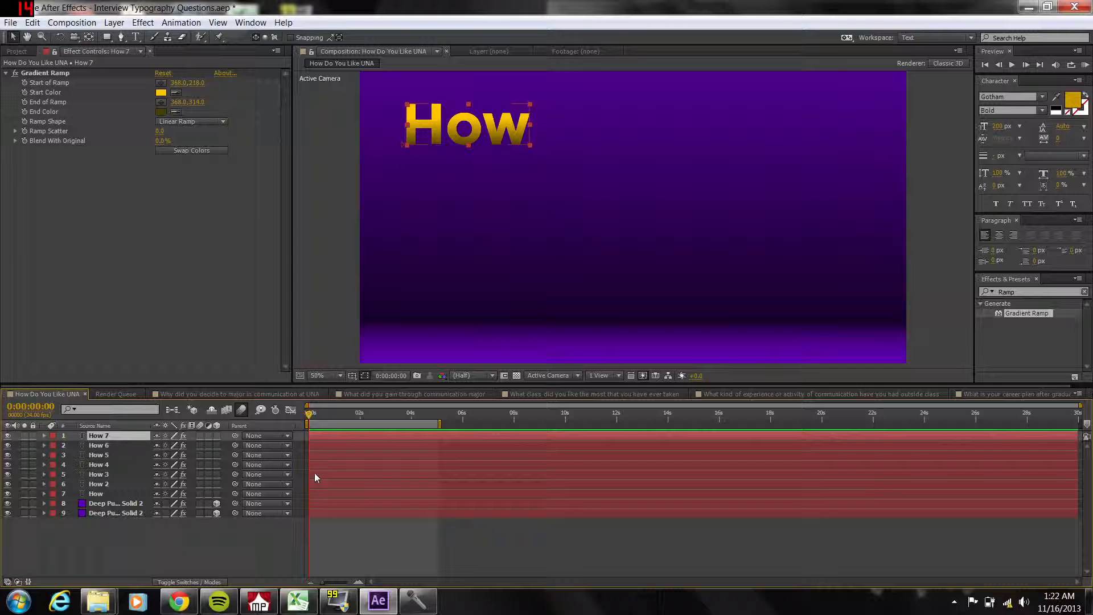
# Replace the text of the How 2 layer with Do.
pyautogui.doubleClick(327, 493)
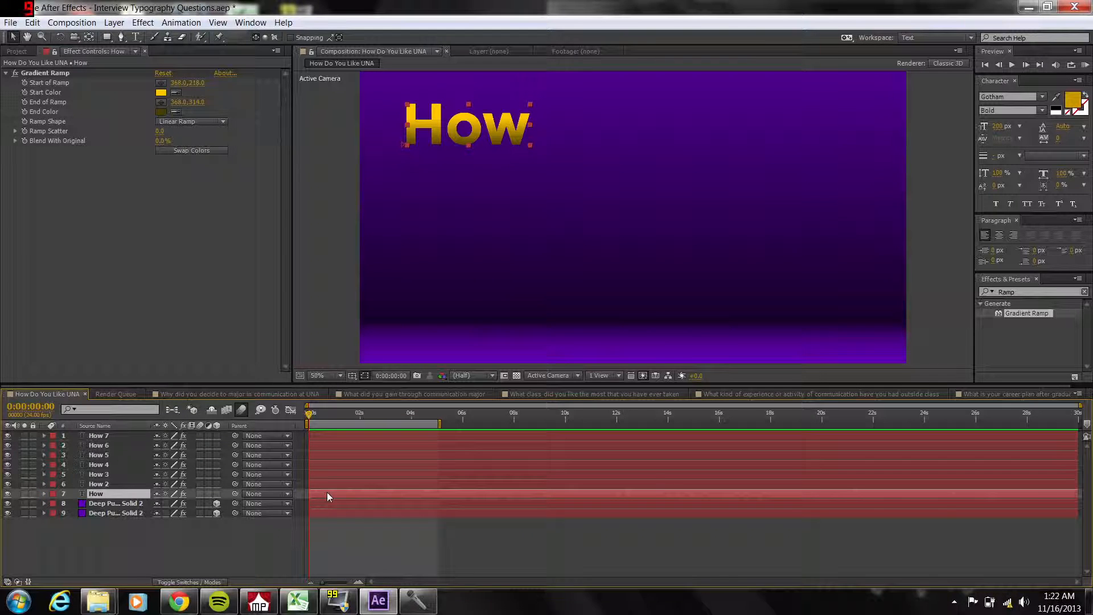
pyautogui.click(329, 483)
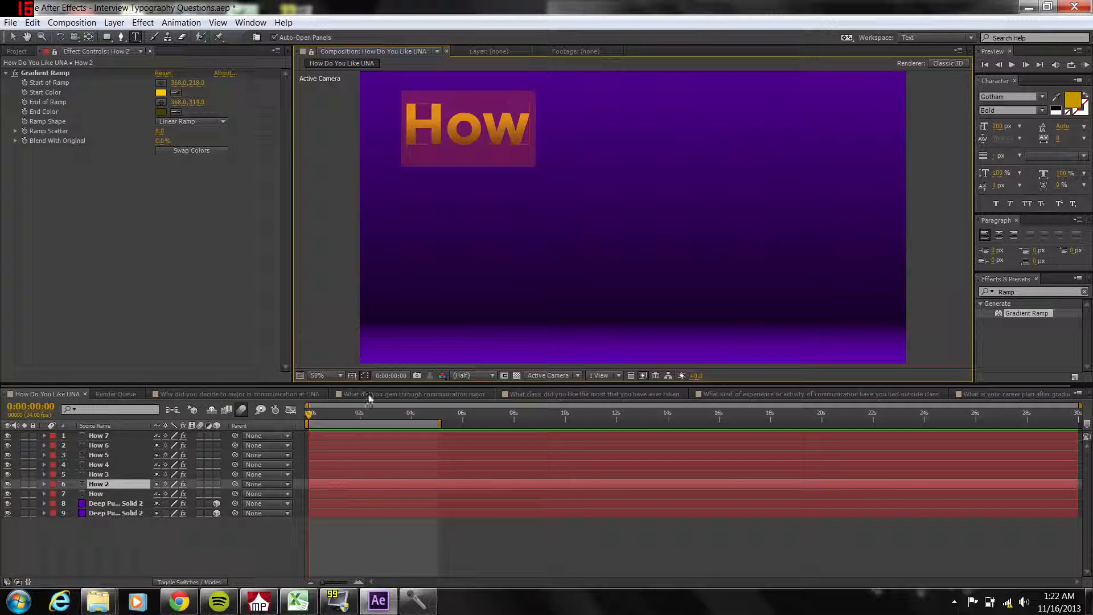
pyautogui.doubleClick(330, 483)
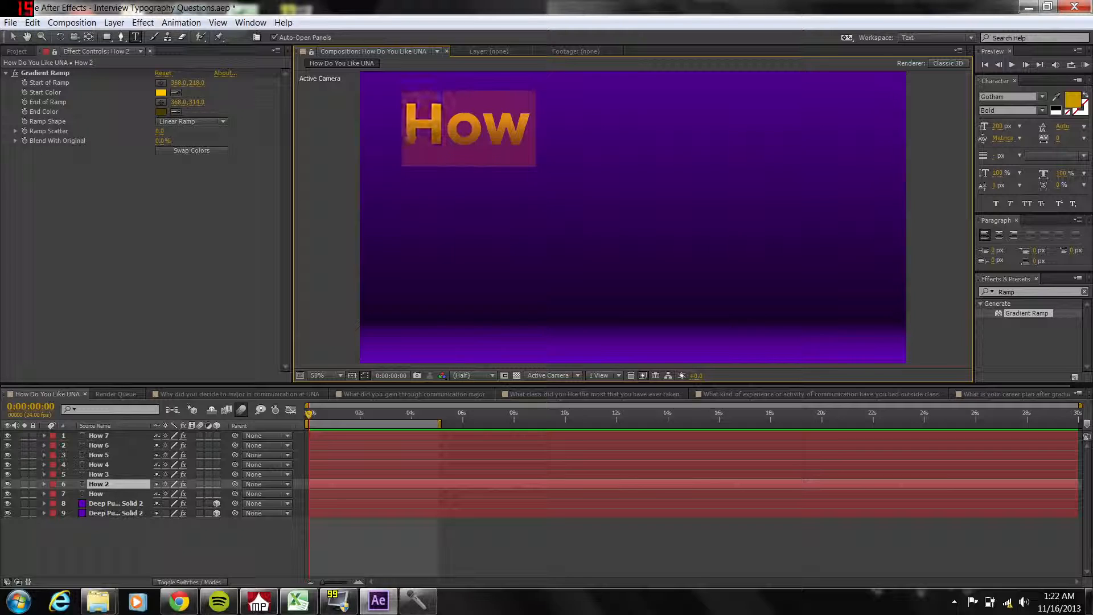
pyautogui.write('Do')
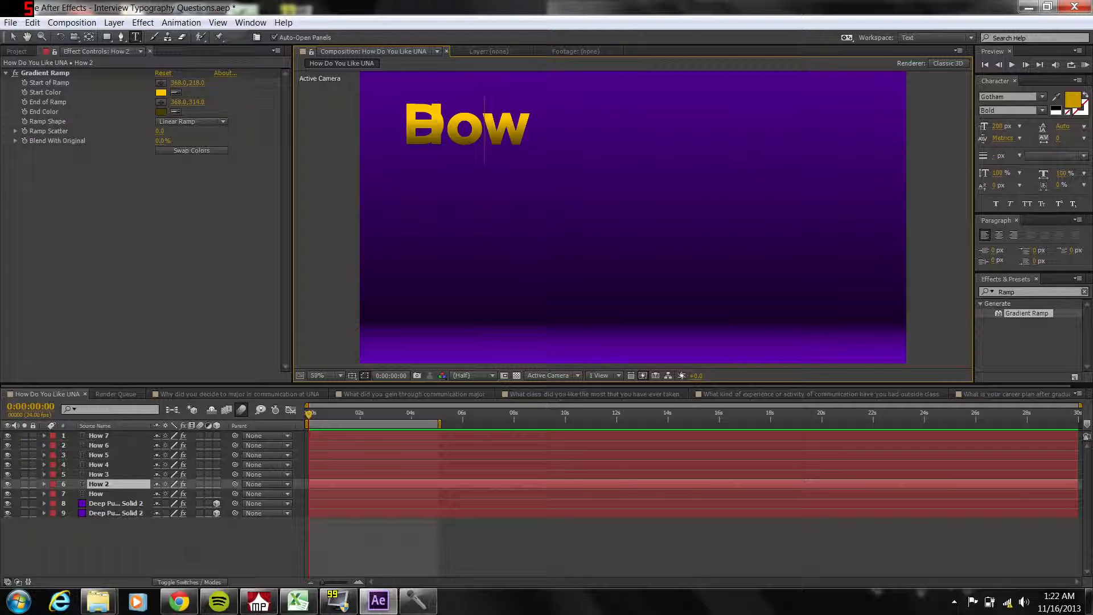
# Replace the text of the How 3 layer with You.
pyautogui.click(325, 476)
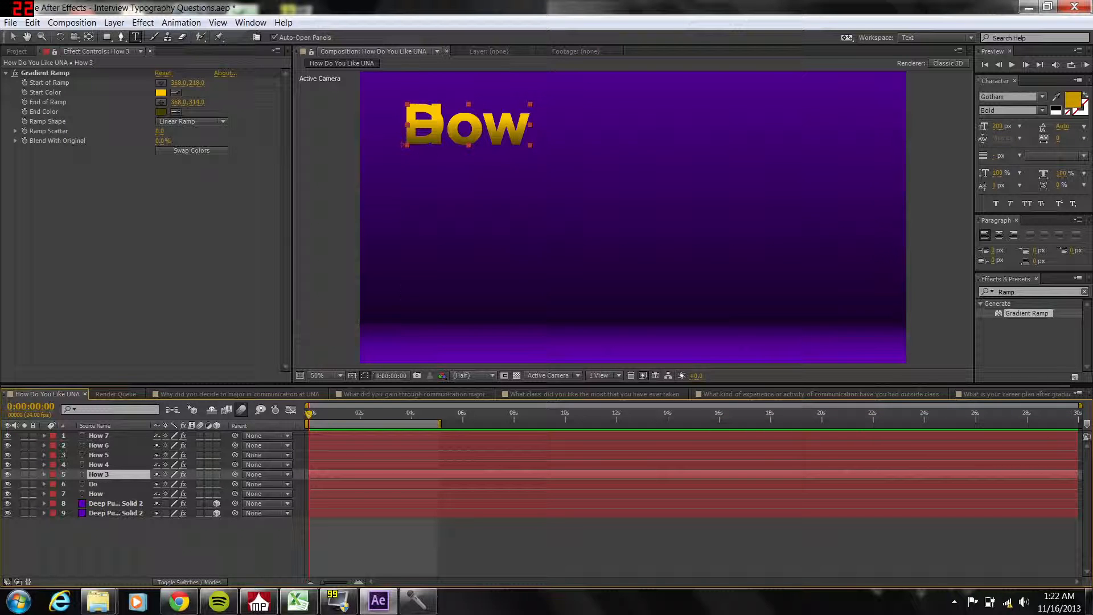
pyautogui.doubleClick(321, 474)
pyautogui.write('You')
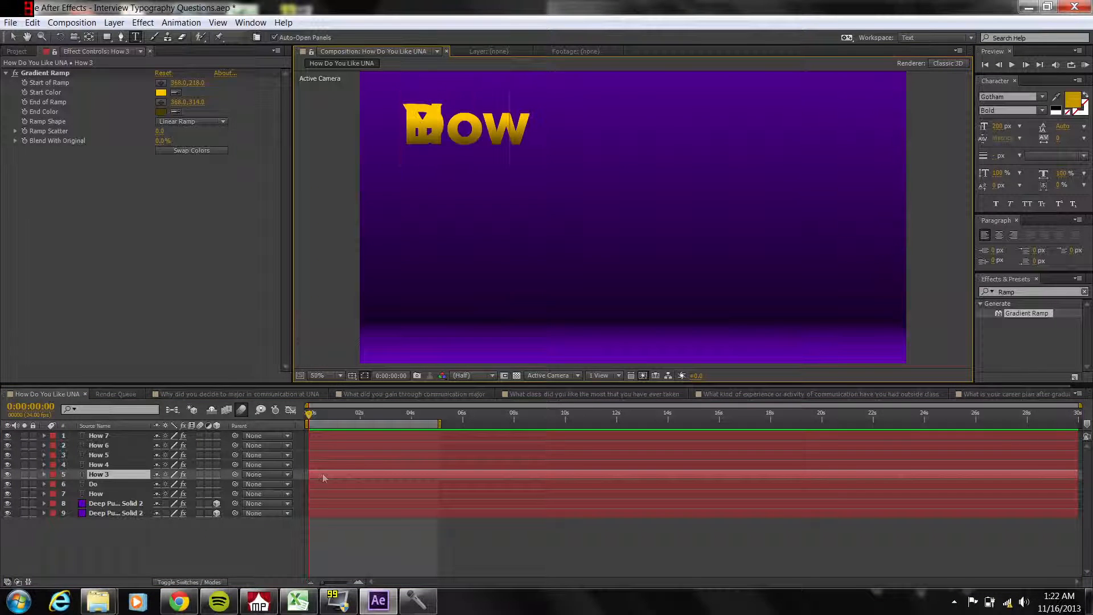
# Replace the text of the How 4 layer with Like.
pyautogui.click(314, 466)
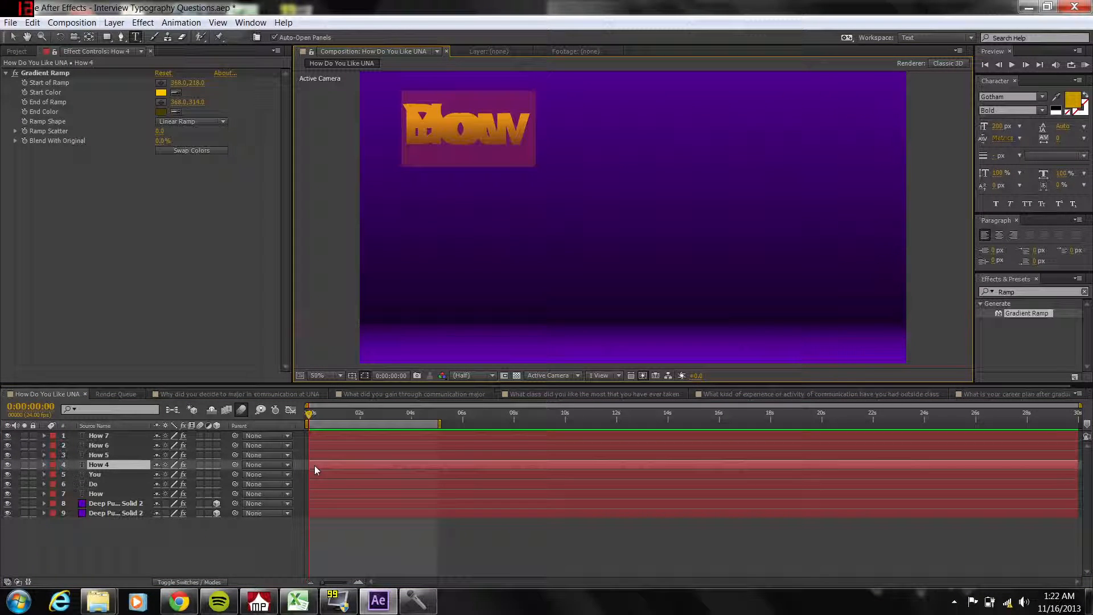
pyautogui.doubleClick(315, 466)
pyautogui.write('Like')
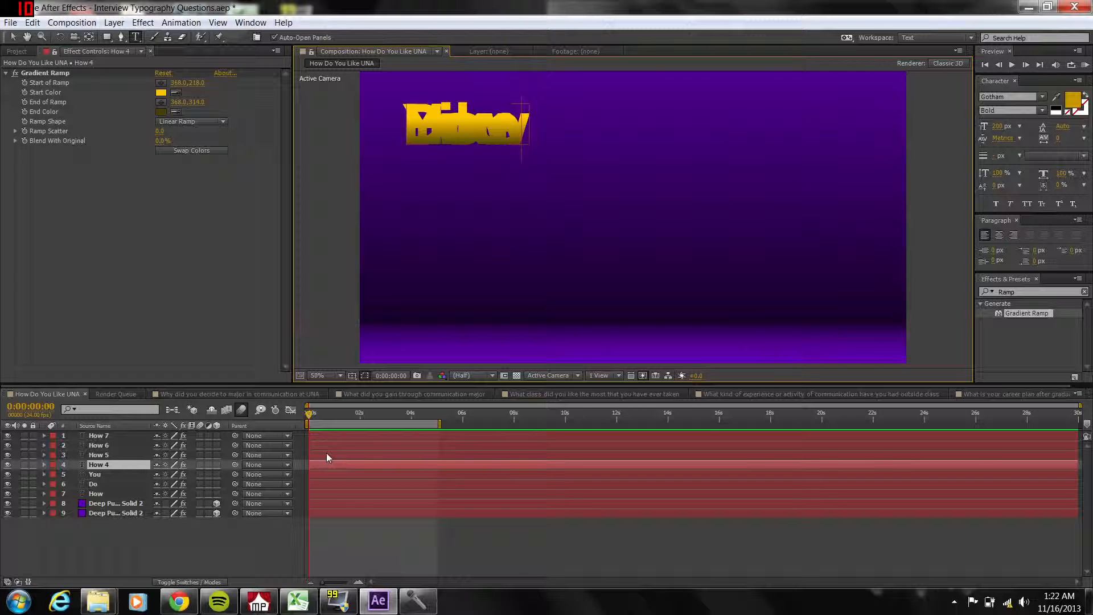
# Replace the text of the How 5, How 6 and How 7 layers with U, N and A respectively.
pyautogui.doubleClick(326, 456)
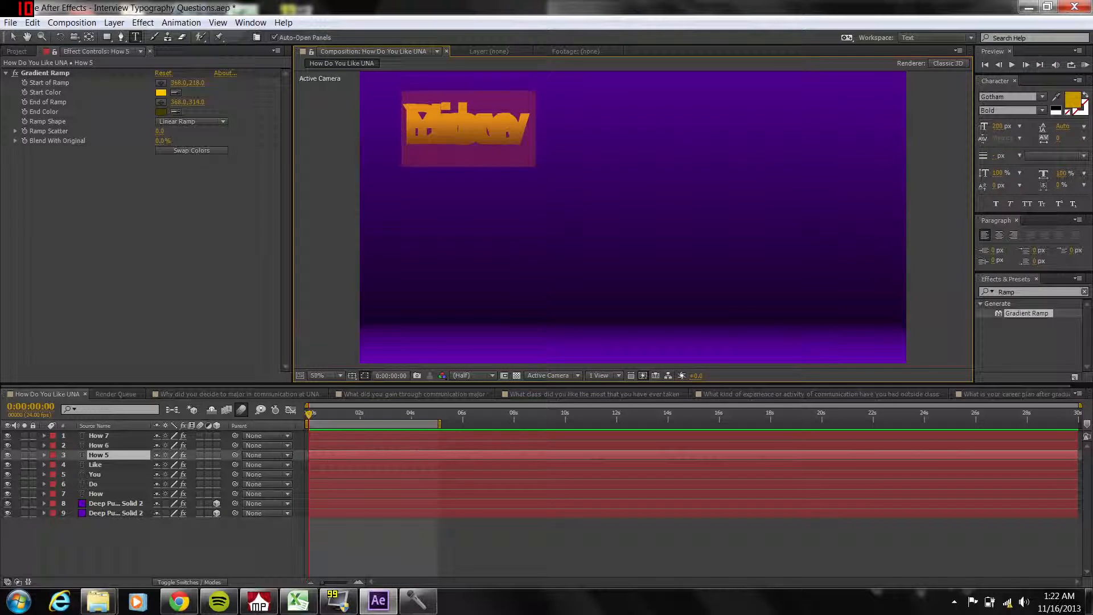
pyautogui.write('U')
pyautogui.doubleClick(322, 445)
pyautogui.write('N')
pyautogui.doubleClick(322, 435)
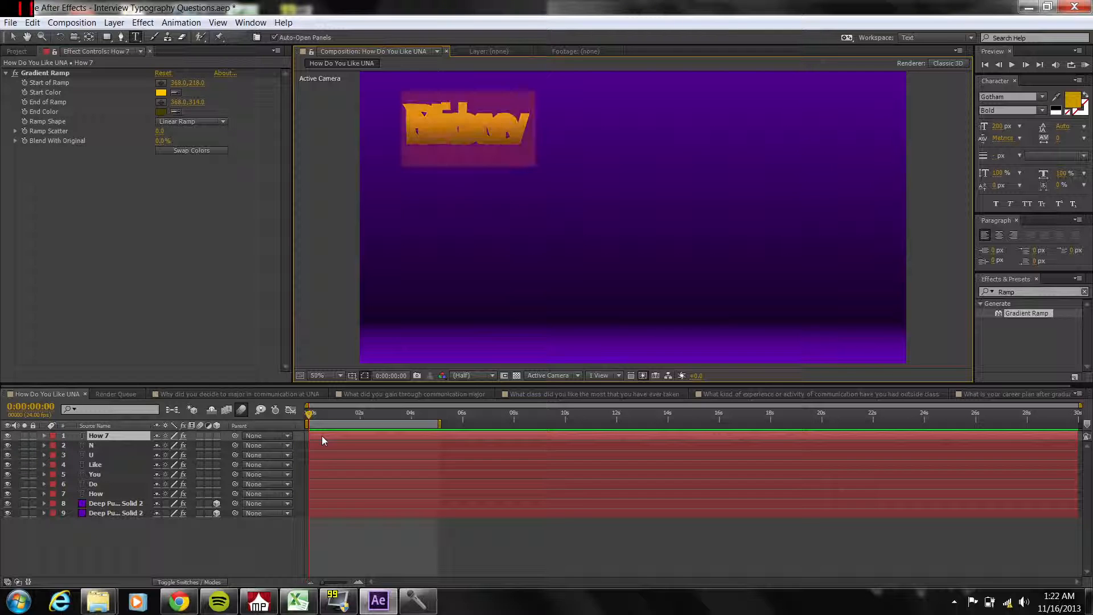
pyautogui.write('A')
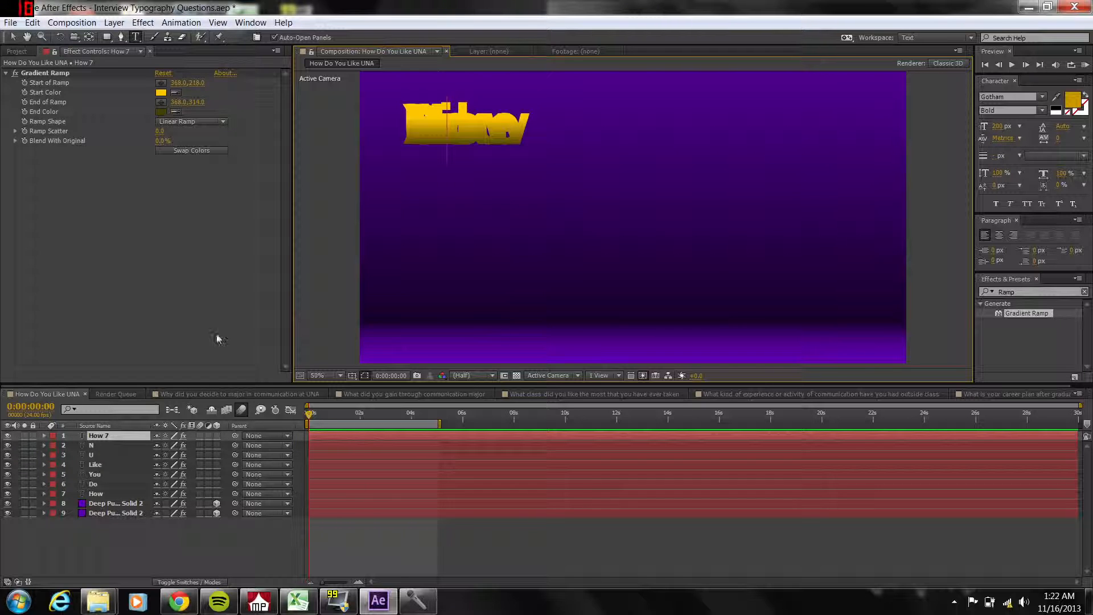
# Duplicate the A text layer and replace the copy's text with a question mark.
pyautogui.click(320, 436)
pyautogui.hotkey('ctrl', 'd')
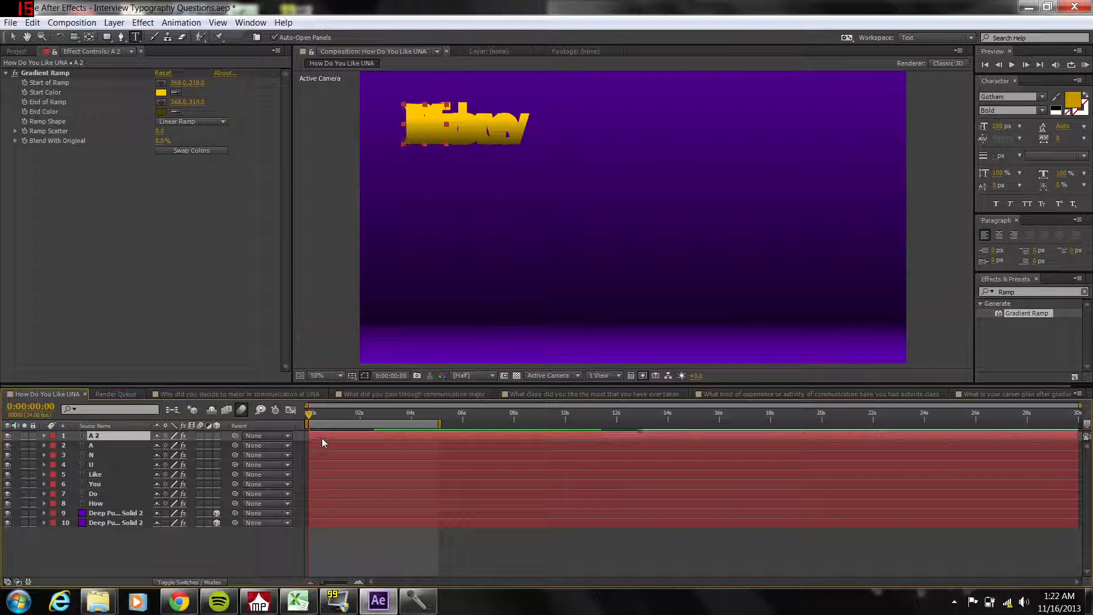
pyautogui.click(183, 436)
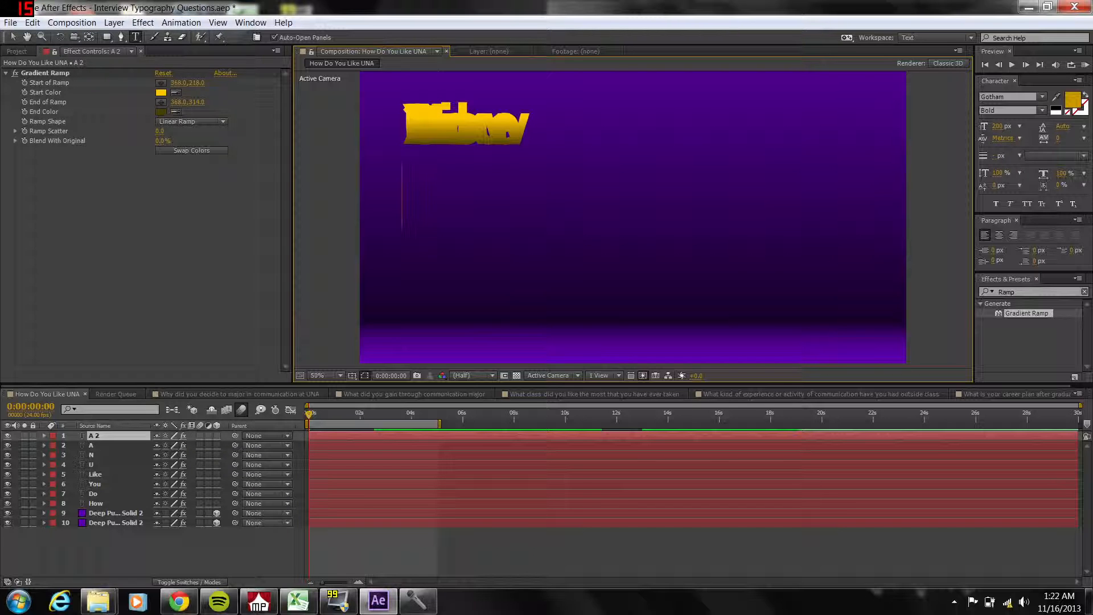
pyautogui.click(323, 511)
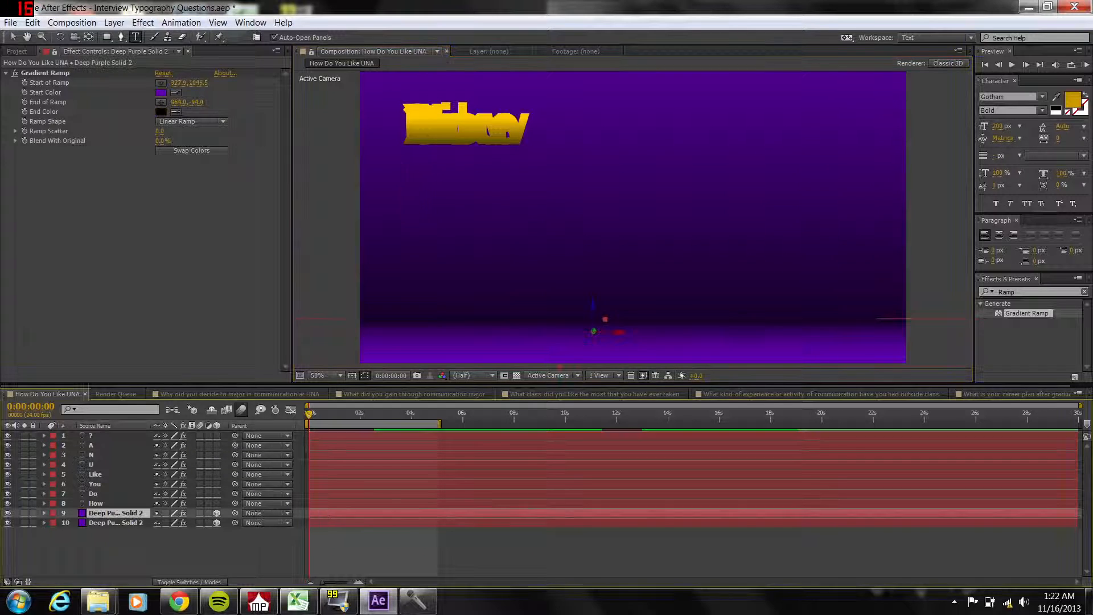
# Line up the words Do, You and Like after How so they form one row across the upper part of the composition.
pyautogui.click(327, 493)
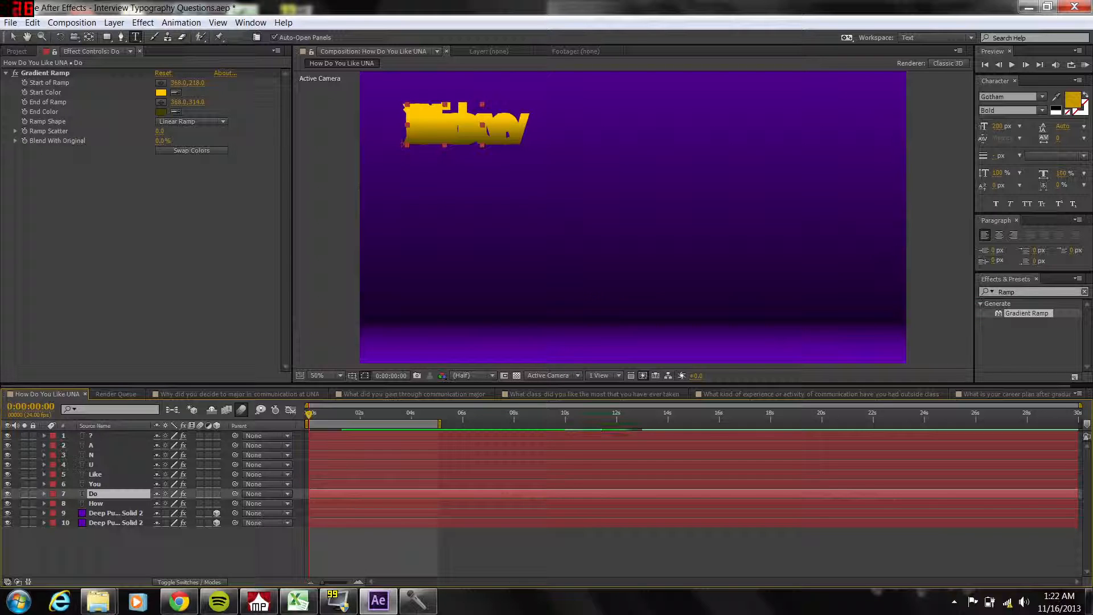
pyautogui.press('v')
pyautogui.moveTo(411, 146); pyautogui.dragTo(533, 143)
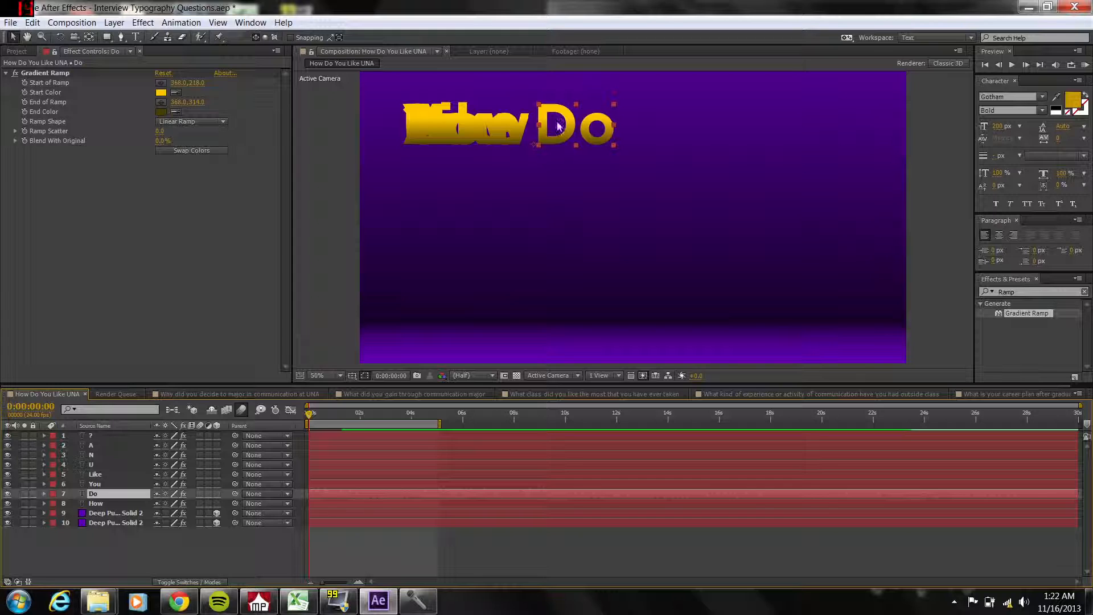
pyautogui.click(336, 484)
pyautogui.moveTo(455, 126); pyautogui.dragTo(657, 118)
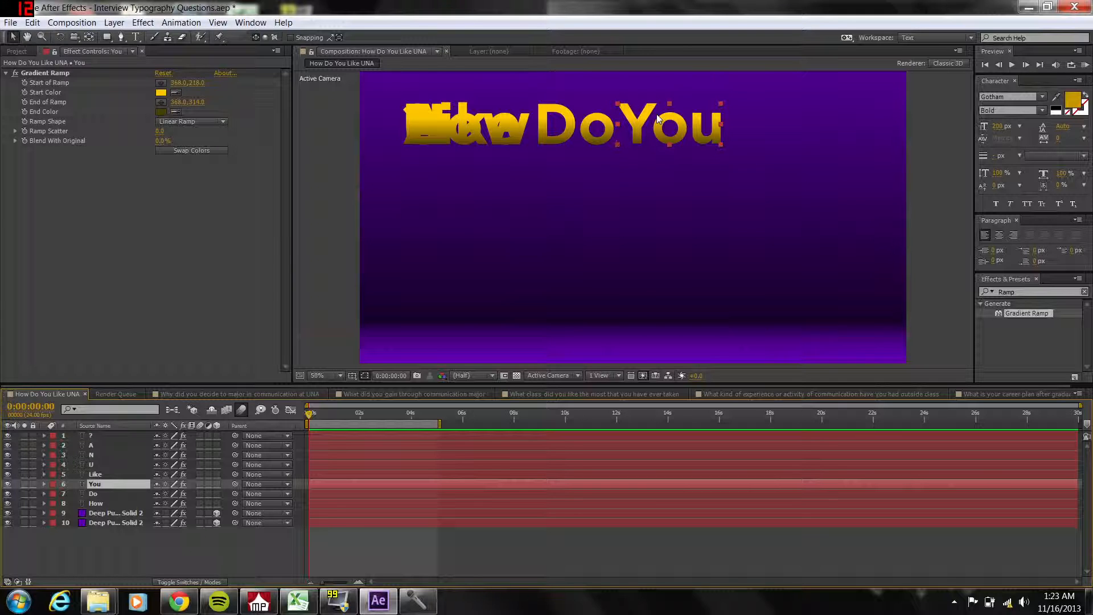
pyautogui.click(340, 474)
pyautogui.moveTo(436, 126); pyautogui.dragTo(763, 126)
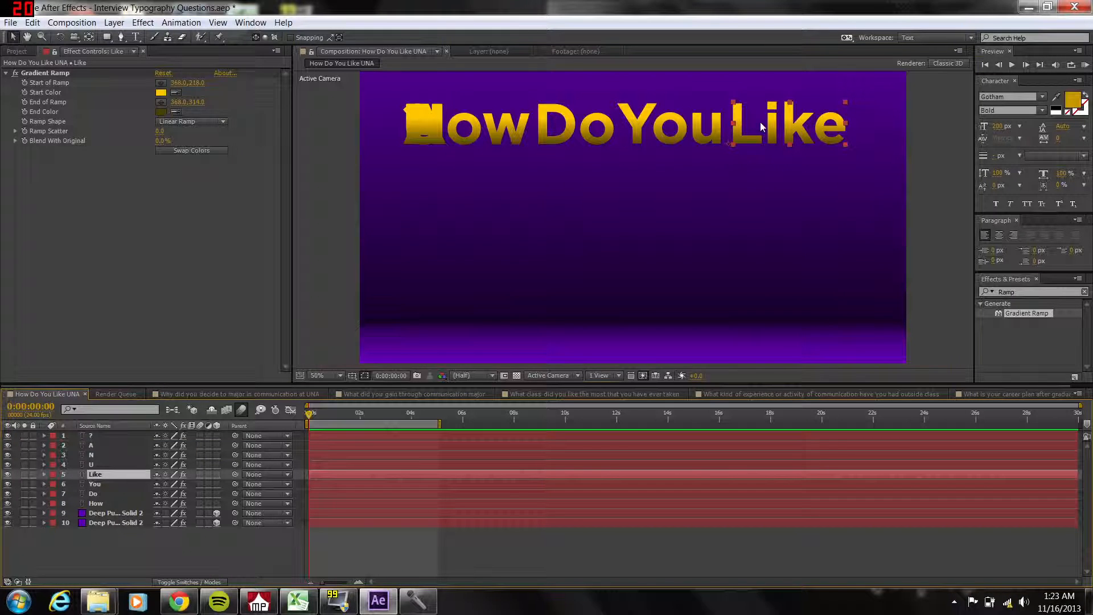
# Move the letter U below the row of words and set its font size to 300 px.
pyautogui.click(357, 464)
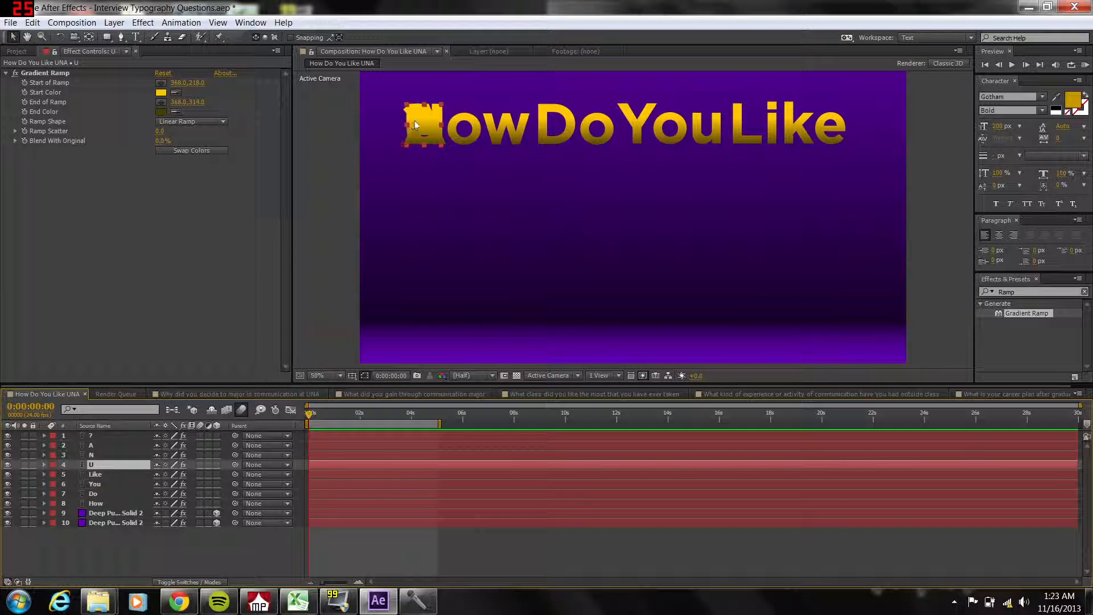
pyautogui.moveTo(423, 124); pyautogui.dragTo(531, 250)
pyautogui.press('Return')
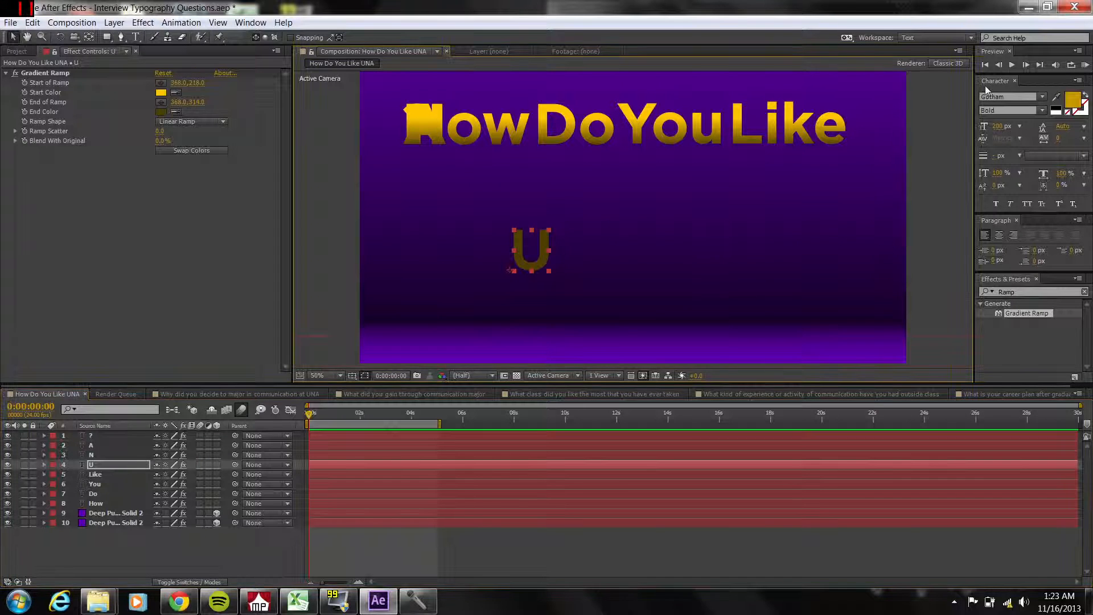
pyautogui.click(1001, 126)
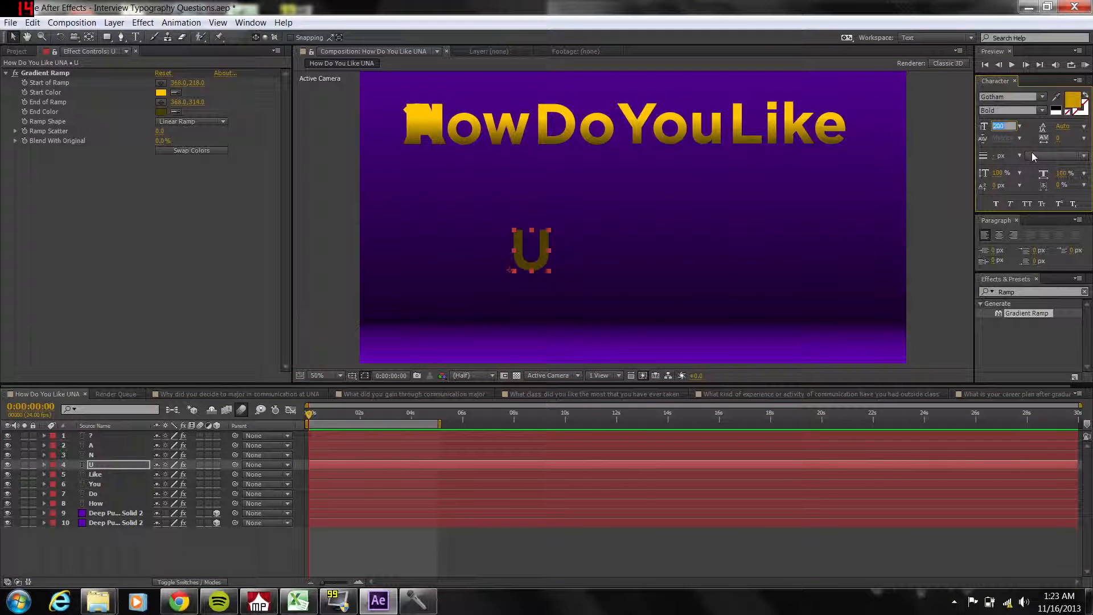
pyautogui.write('300')
pyautogui.press('Return')
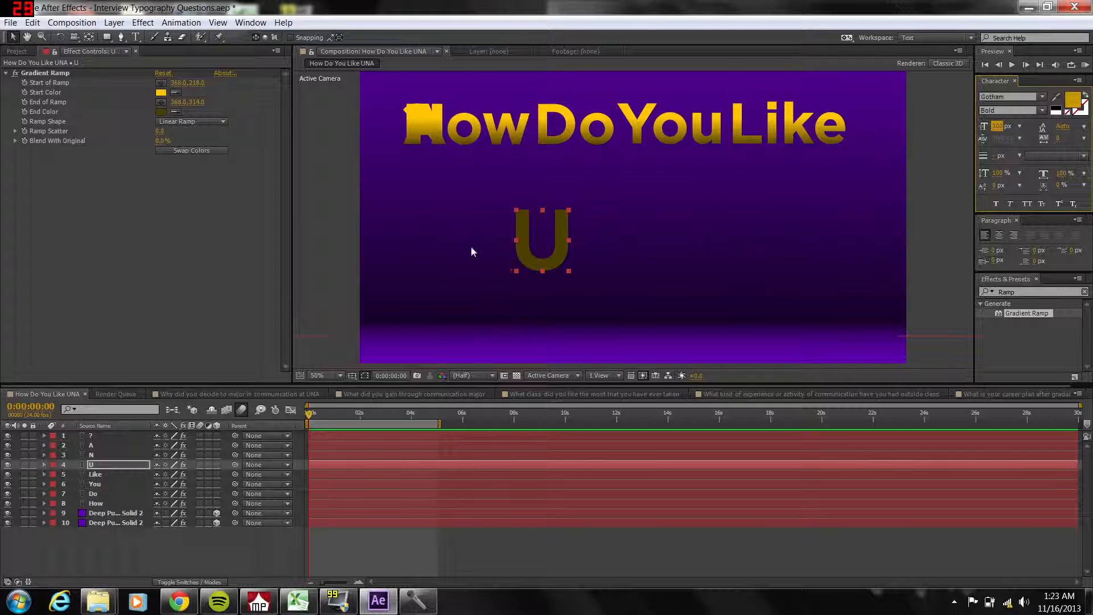
# Increase the letter U's font size to 400 px and shift it slightly left and down.
pyautogui.hotkey('shift', 'Up')
pyautogui.hotkey('shift', 'Up')
pyautogui.hotkey('shift', 'Up')
pyautogui.hotkey('shift', 'Up')
pyautogui.hotkey('shift', 'Up')
pyautogui.hotkey('shift', 'Up')
pyautogui.hotkey('shift', 'Up')
pyautogui.hotkey('shift', 'Up')
pyautogui.hotkey('shift', 'Up')
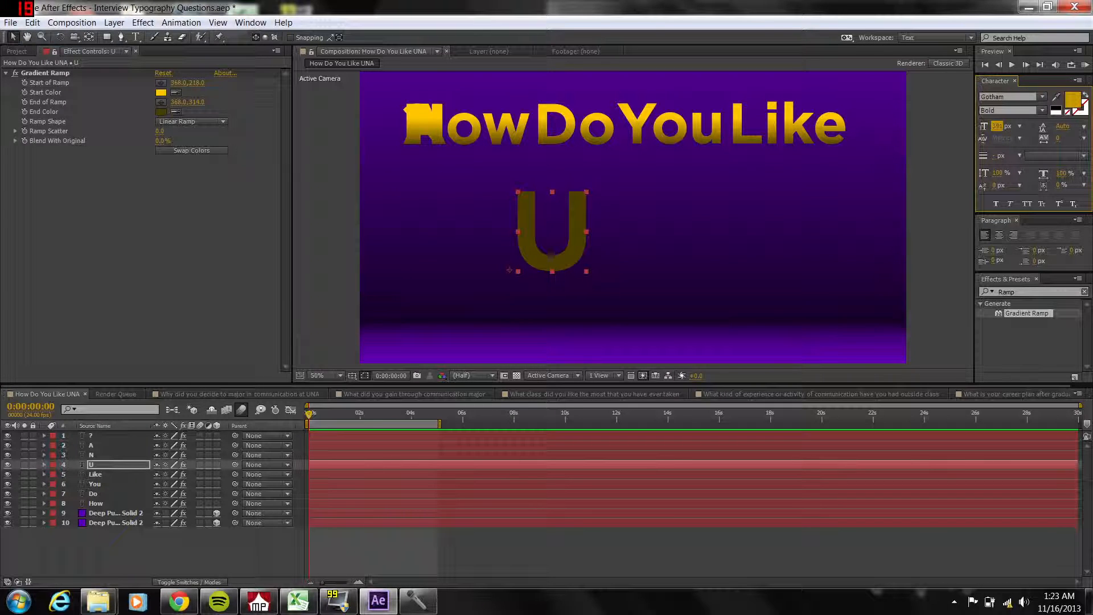
pyautogui.hotkey('shift', 'Up')
pyautogui.hotkey('shift', 'Up')
pyautogui.hotkey('shift', 'Up')
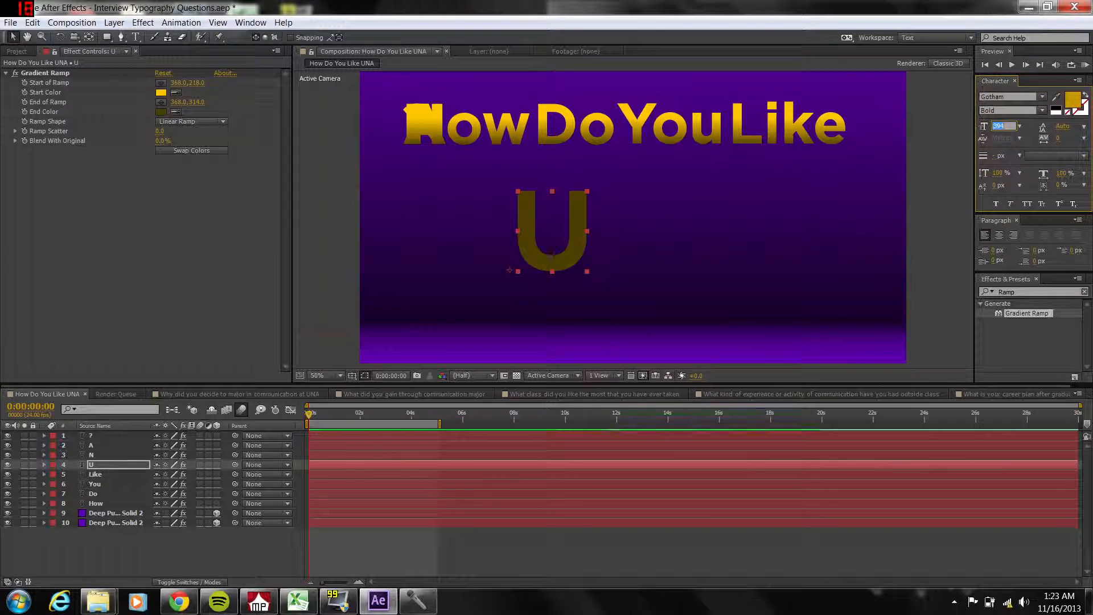
pyautogui.hotkey('shift', 'Up')
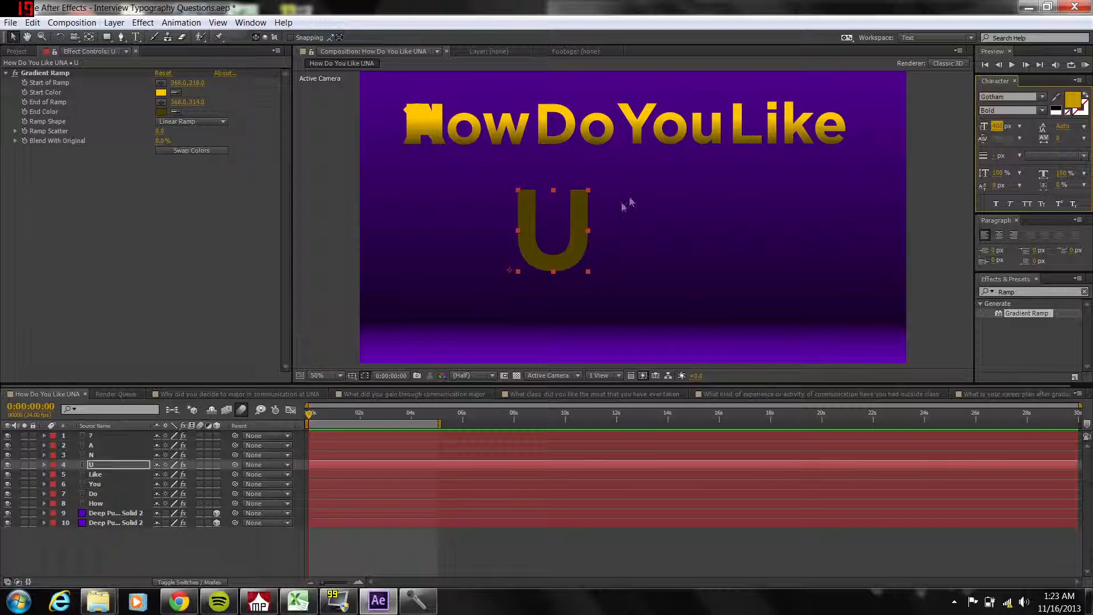
pyautogui.moveTo(509, 270); pyautogui.dragTo(485, 281)
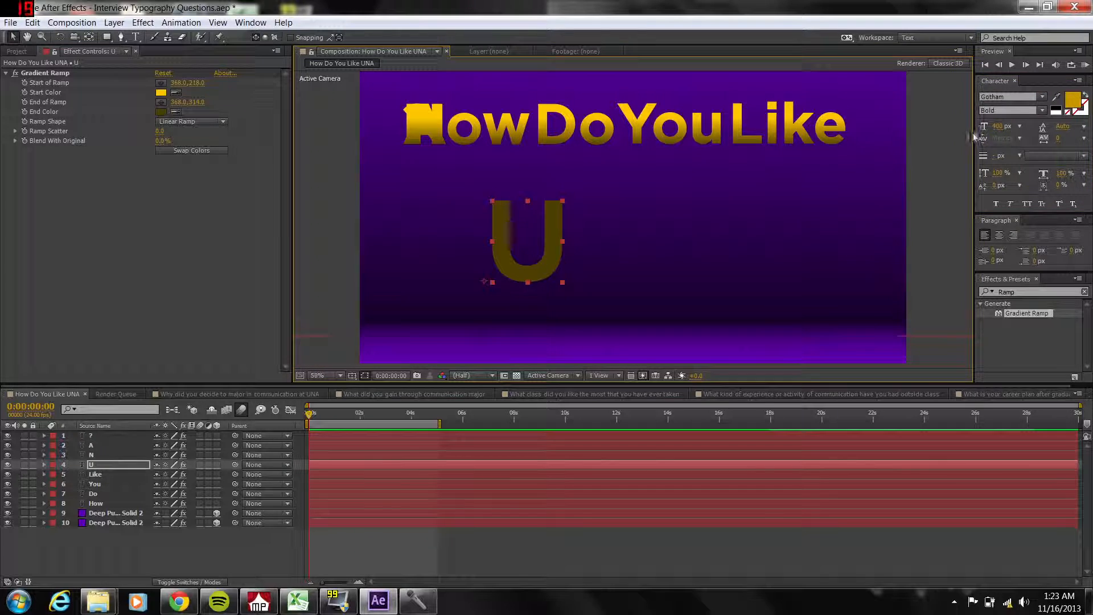
pyautogui.click(1001, 126)
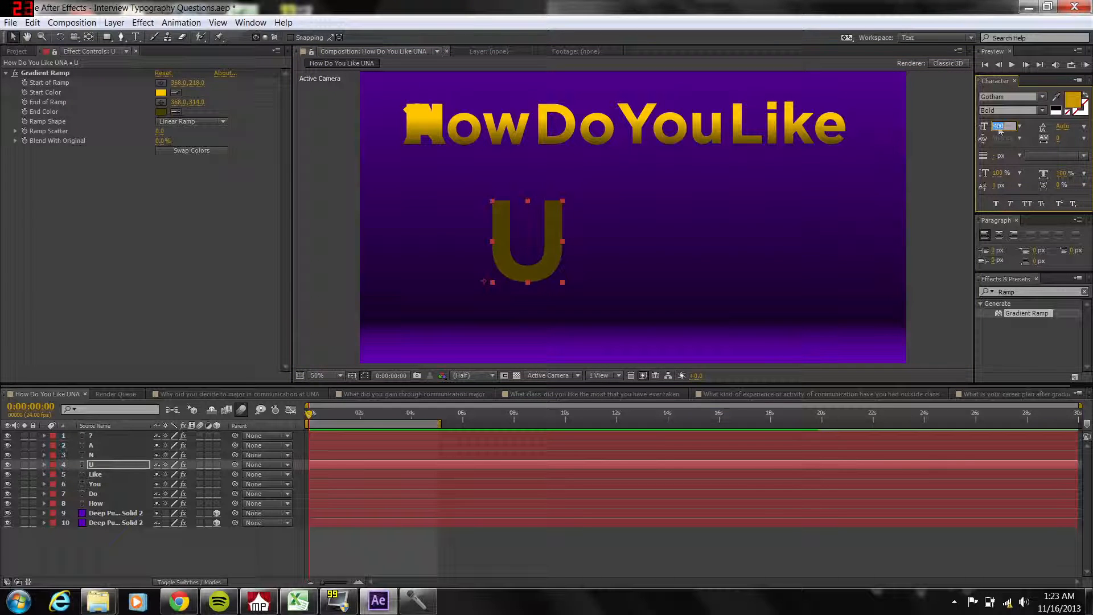
pyautogui.write('5000')
pyautogui.press('Return')
# Set the letter U's font size to 500 px and move it left and slightly down beneath the word How.
pyautogui.click(1000, 126)
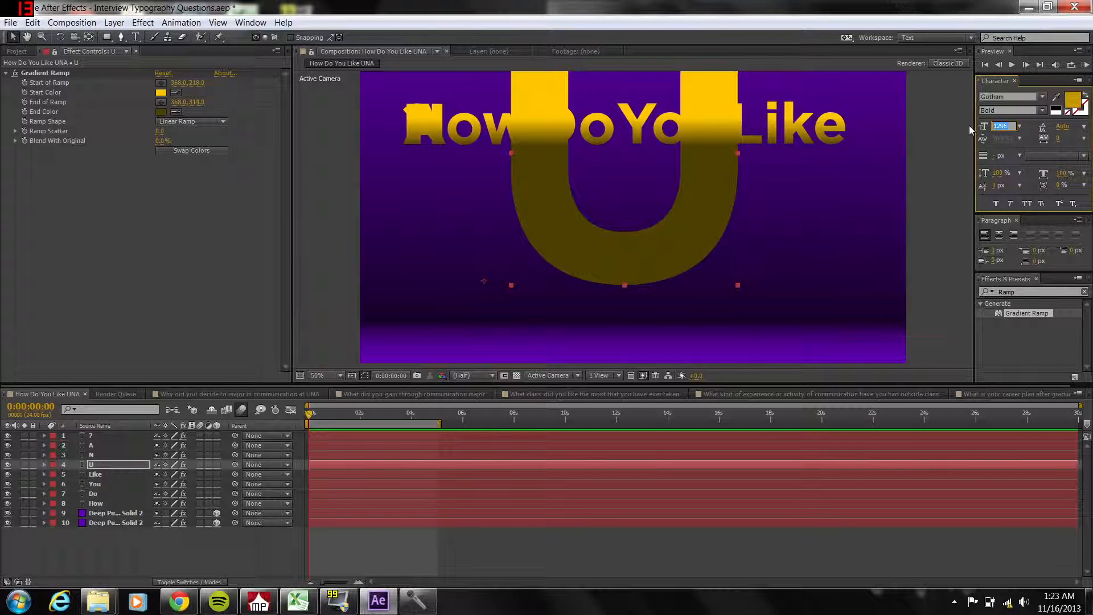
pyautogui.write('500')
pyautogui.press('Return')
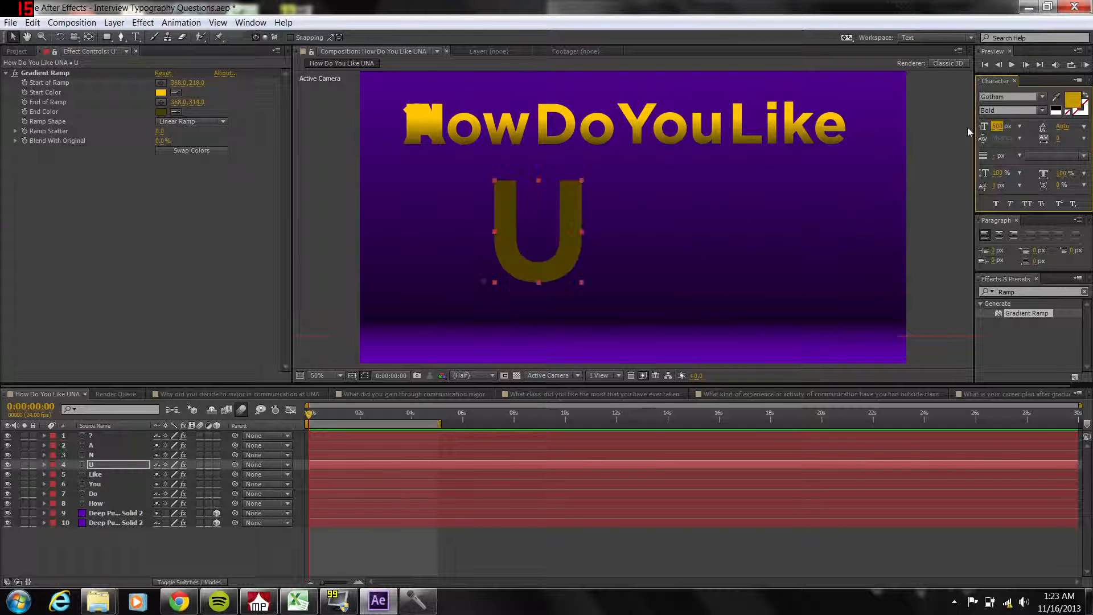
pyautogui.moveTo(538, 231); pyautogui.dragTo(502, 240)
# Place the U's Gradient Ramp end point just below the letter and its start point near the letter's upper edge.
pyautogui.click(162, 102)
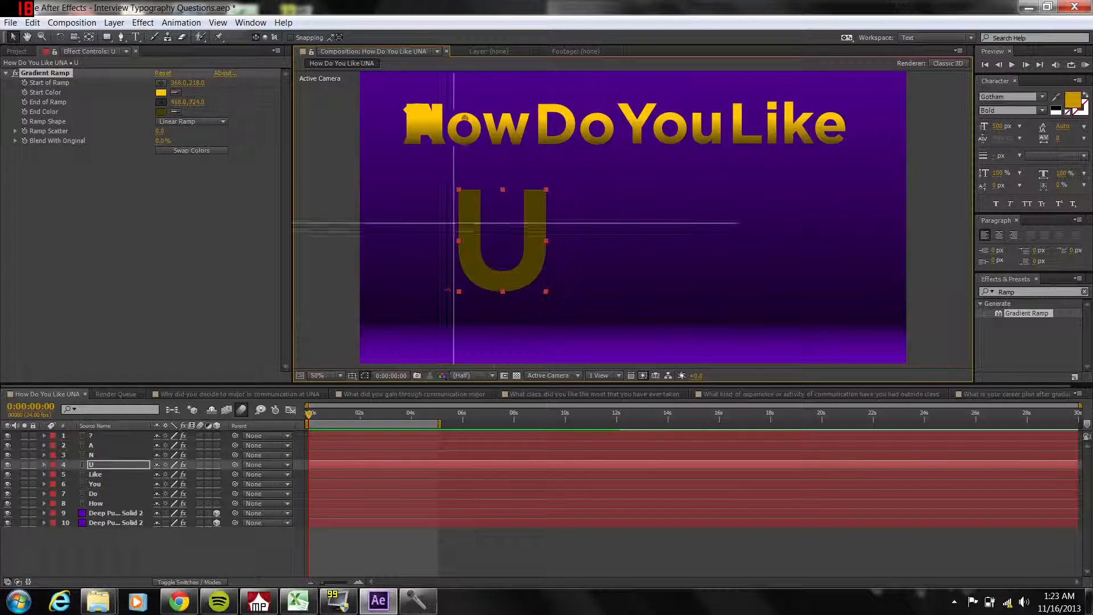
pyautogui.click(502, 290)
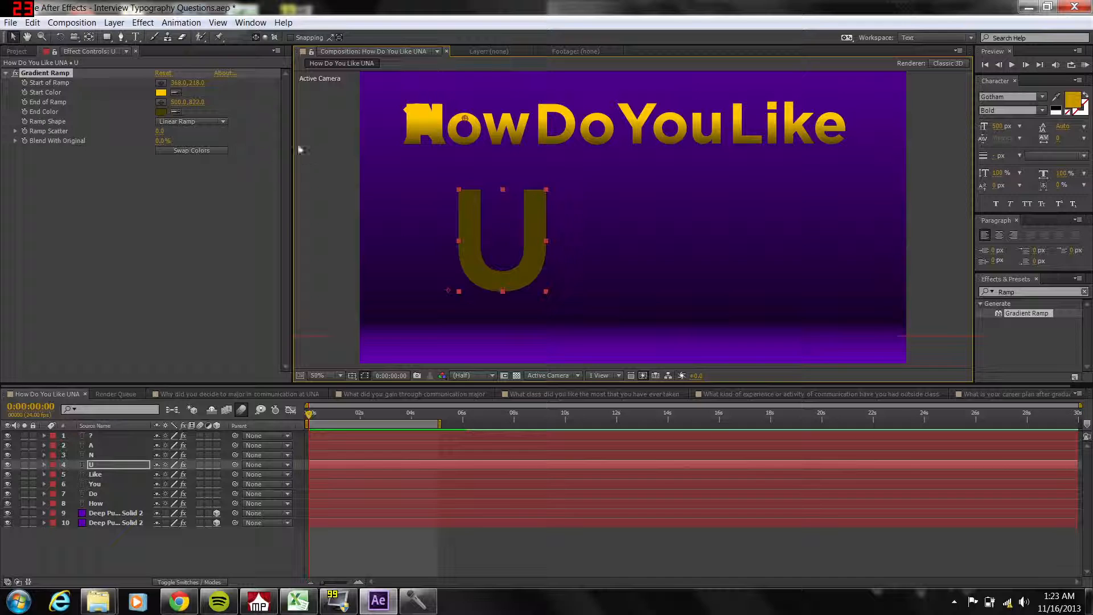
pyautogui.click(162, 102)
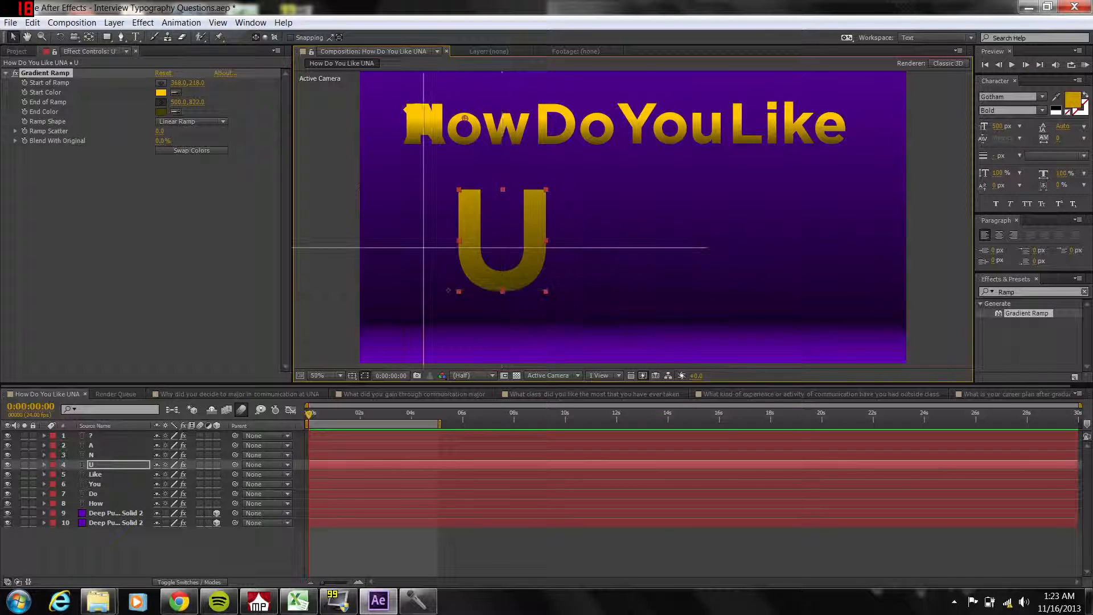
pyautogui.click(499, 301)
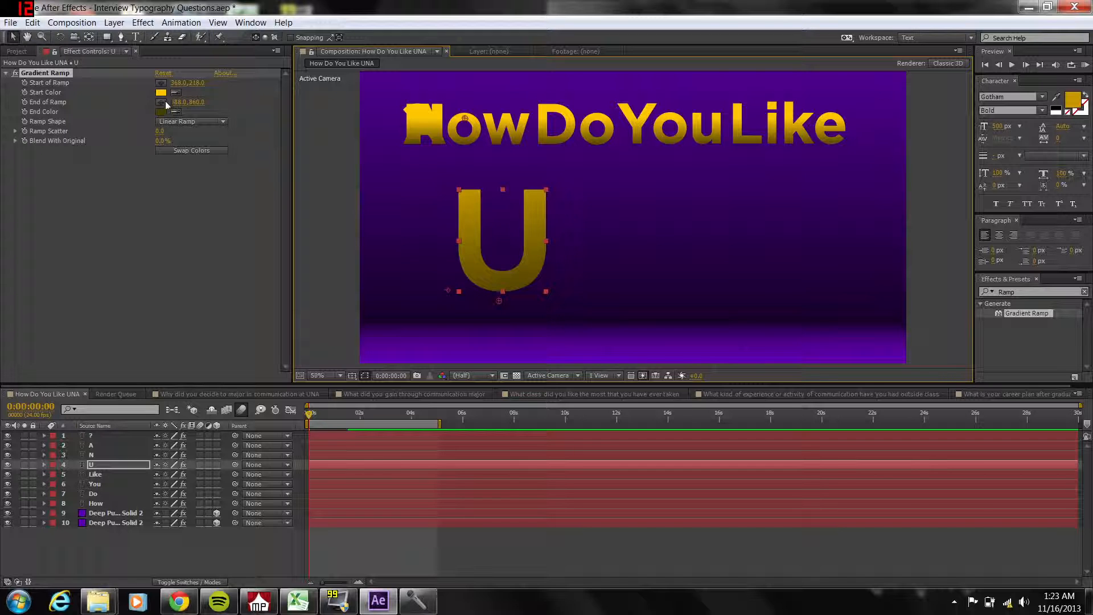
pyautogui.click(161, 82)
pyautogui.click(495, 200)
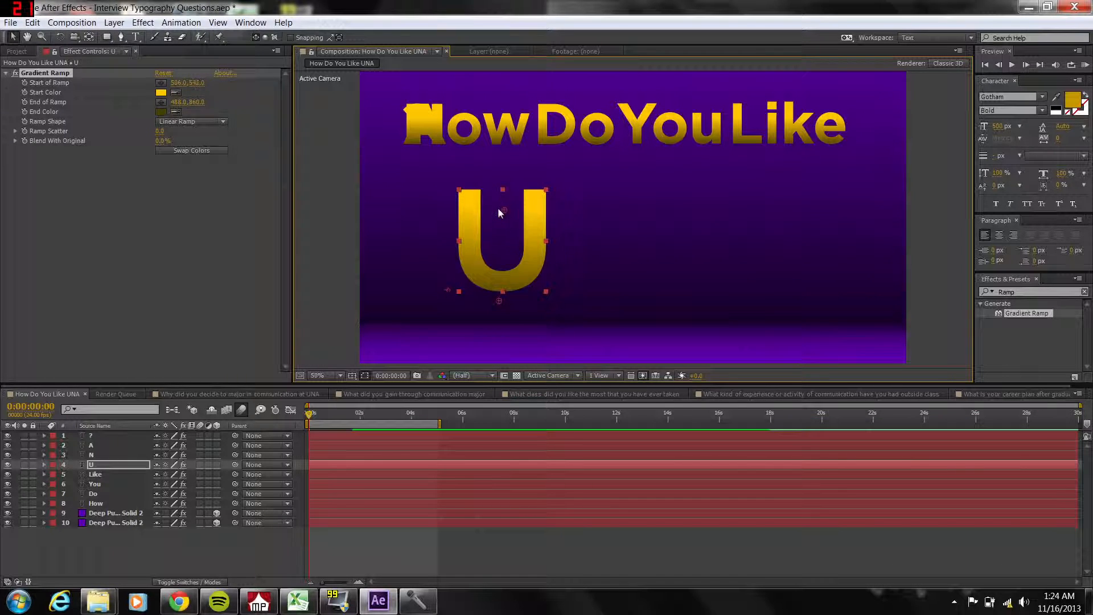
pyautogui.moveTo(497, 206); pyautogui.dragTo(496, 203)
# Move the letter N to the right of the U, set its font size to 500 px and adjust its position beside the U.
pyautogui.click(327, 453)
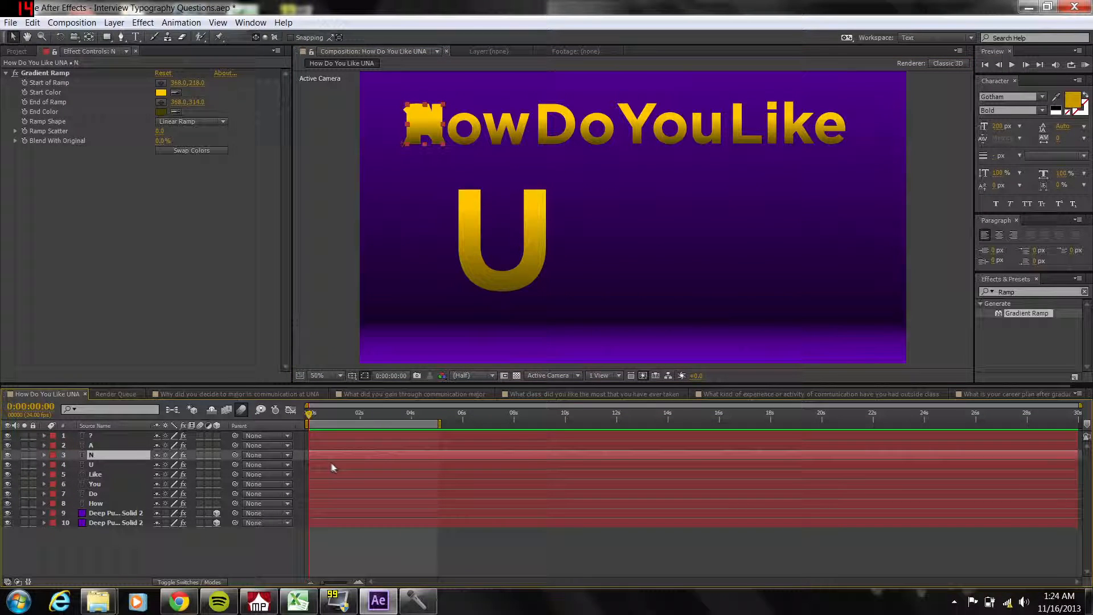
pyautogui.click(331, 462)
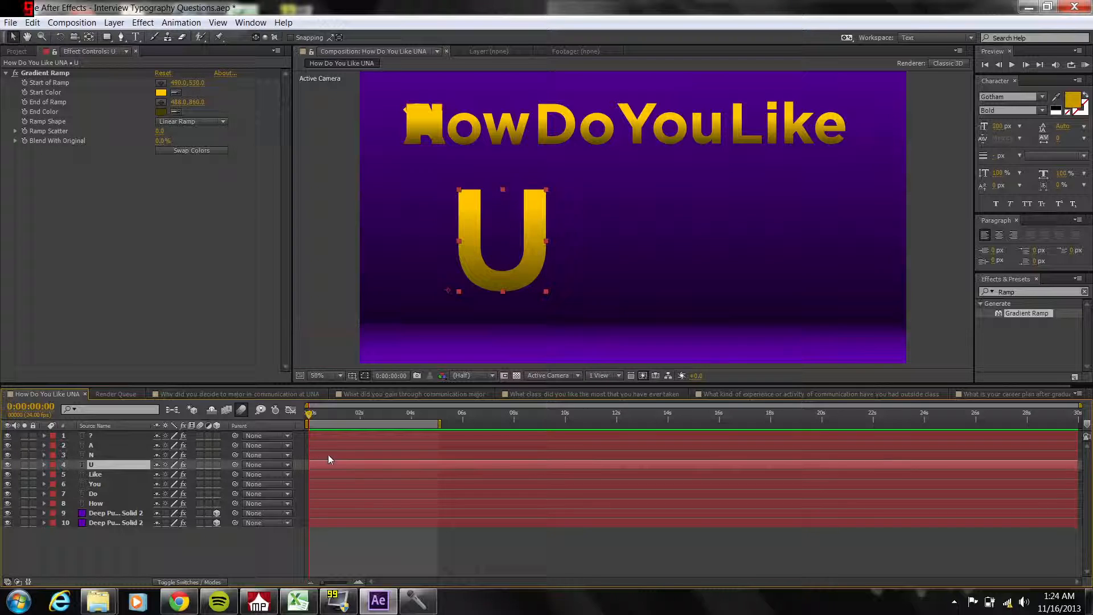
pyautogui.click(424, 117)
pyautogui.moveTo(424, 117); pyautogui.dragTo(588, 231)
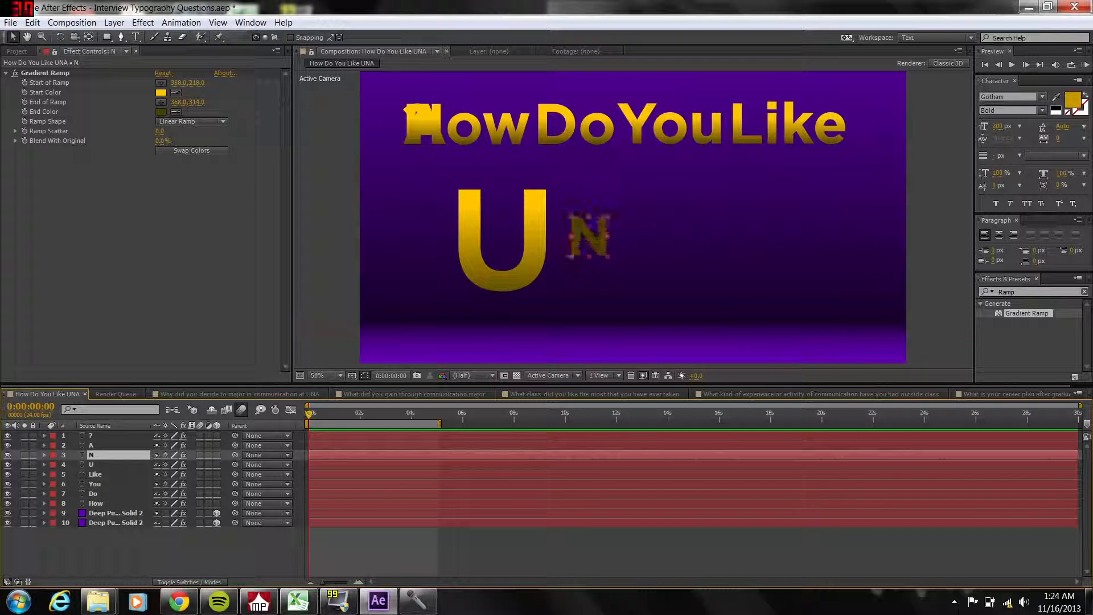
pyautogui.click(1002, 126)
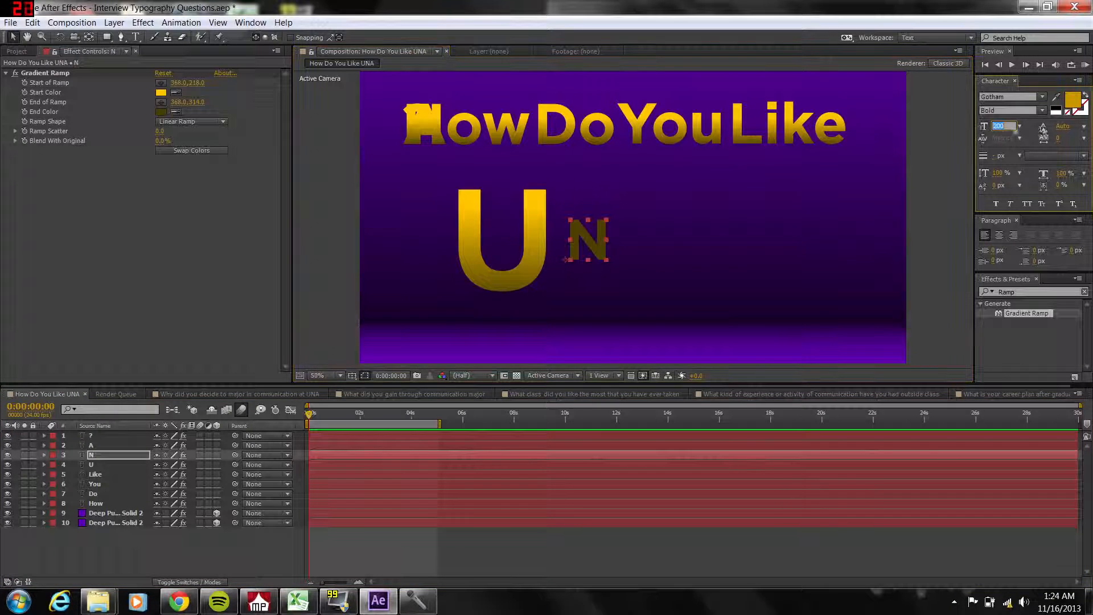
pyautogui.write('5')
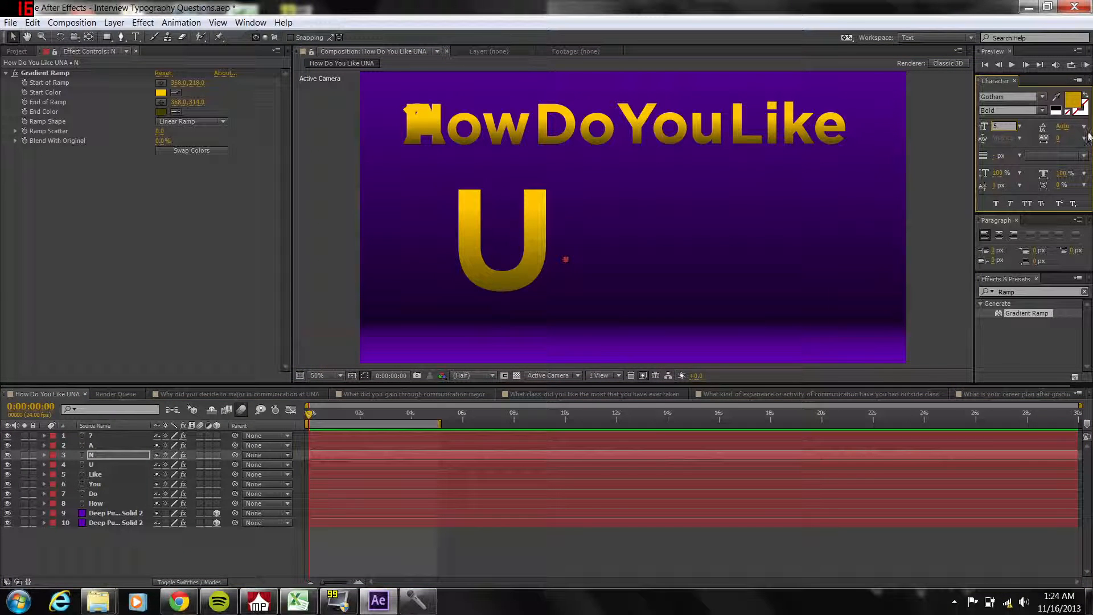
pyautogui.press('Return')
pyautogui.moveTo(630, 212); pyautogui.dragTo(621, 238)
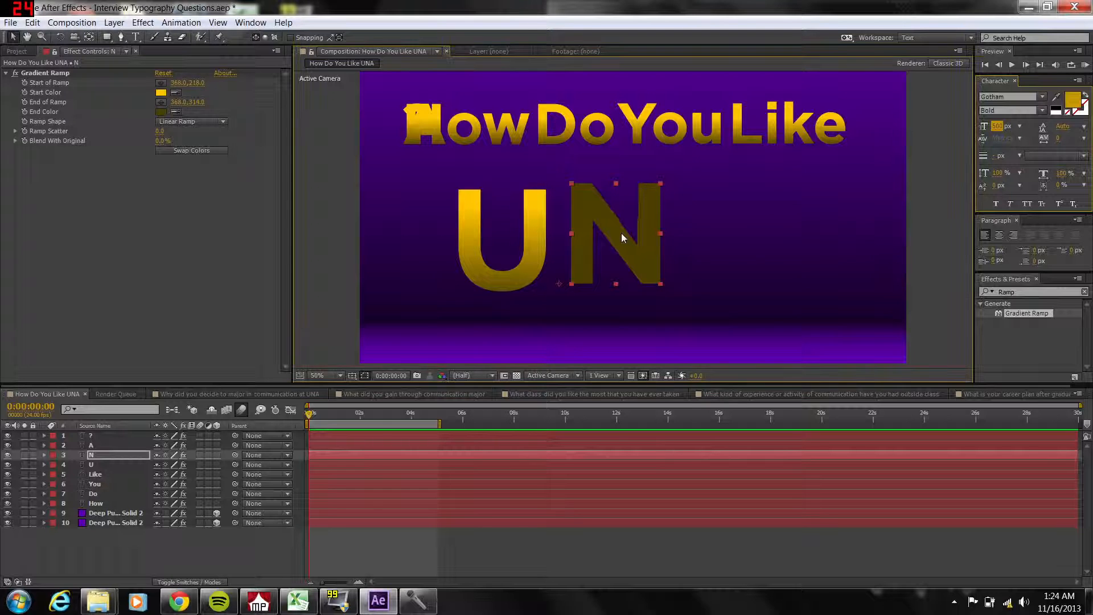
pyautogui.hotkey('ctrl', 'Up')
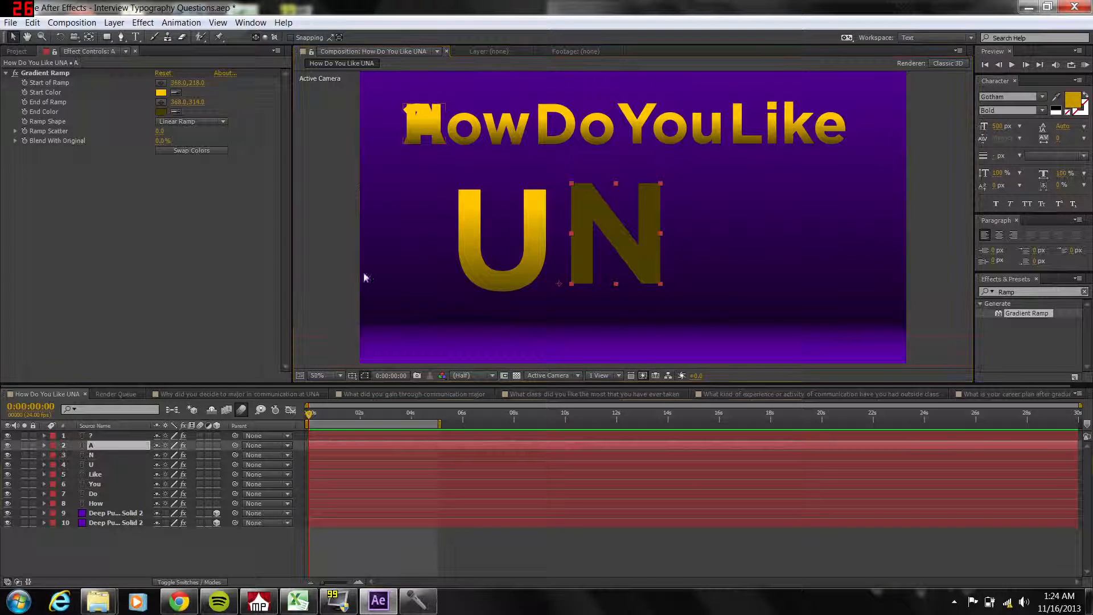
# Move the letter A to the right of the N, set its font size to 500 px and align it beside the N.
pyautogui.moveTo(592, 262); pyautogui.dragTo(723, 236)
pyautogui.click(1002, 126)
pyautogui.write('205000')
pyautogui.press('Return')
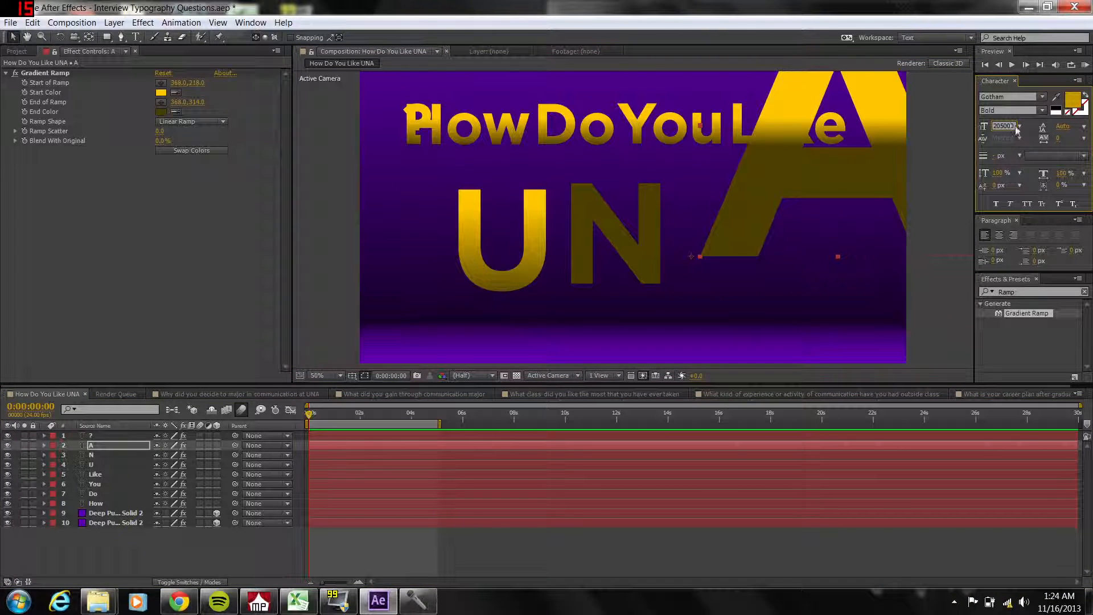
pyautogui.press('BackSpace')
pyautogui.write('500')
pyautogui.press('Return')
pyautogui.moveTo(766, 209); pyautogui.dragTo(752, 235)
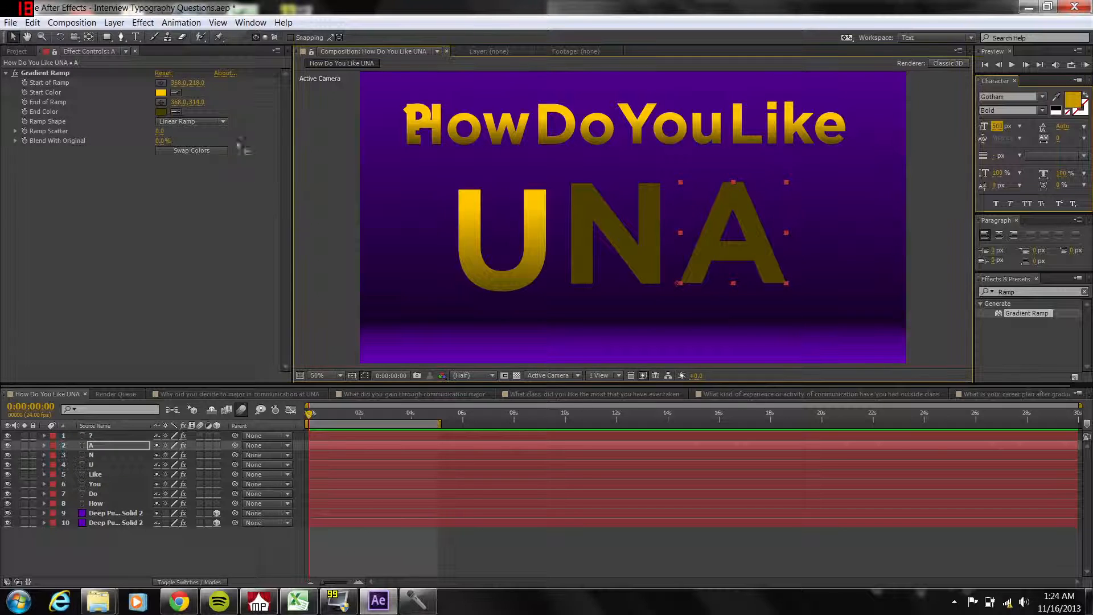
# Place the A's Gradient Ramp start point near the letter's top and its end point near the letter's base.
pyautogui.click(161, 83)
pyautogui.click(727, 216)
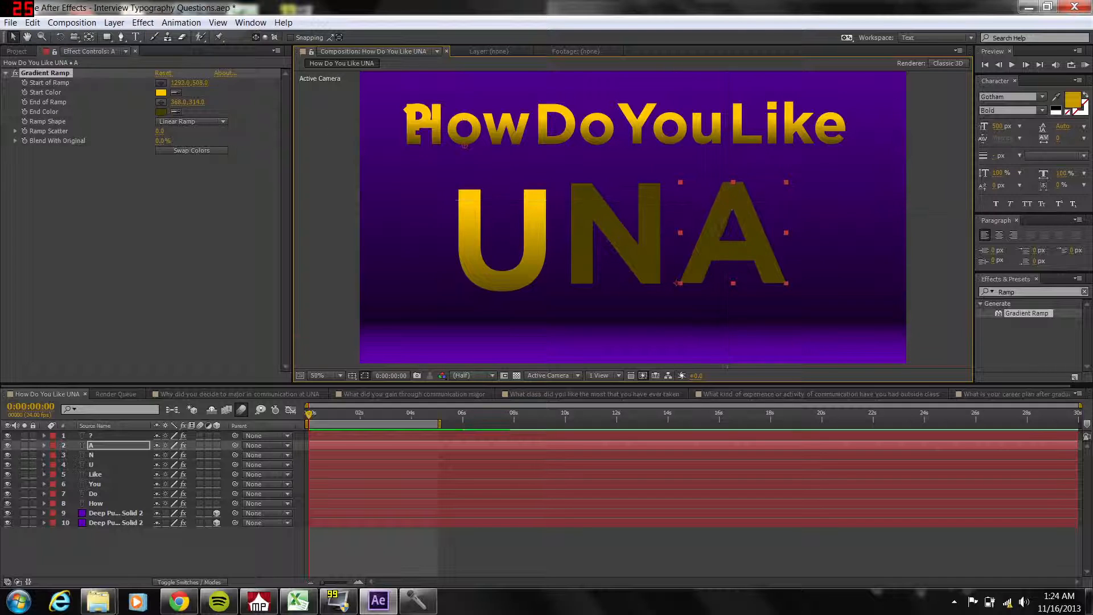
pyautogui.click(161, 102)
pyautogui.click(733, 277)
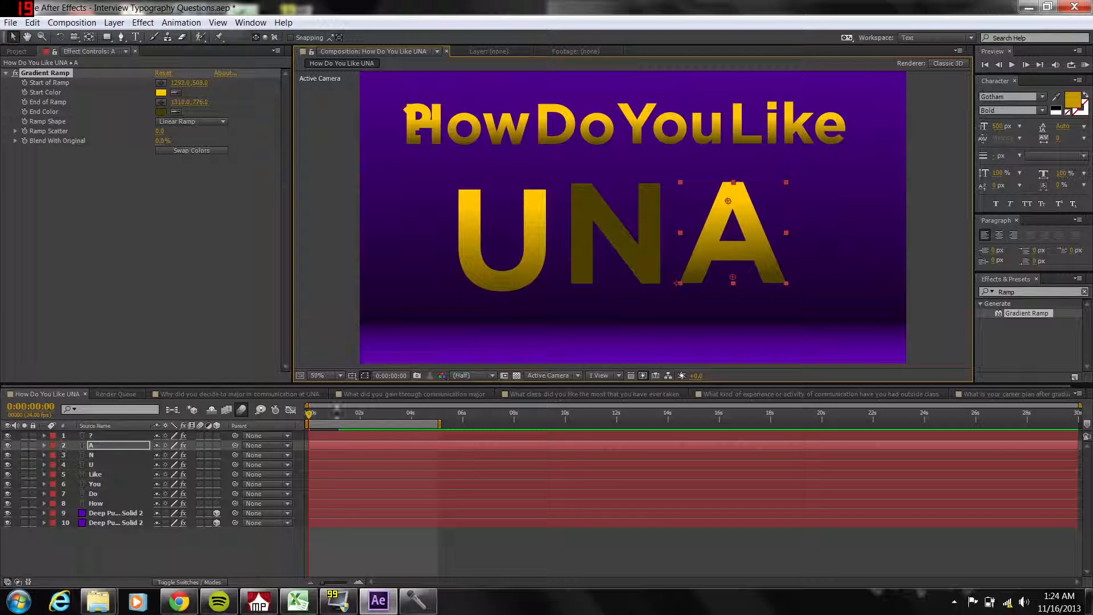
# Place the N's Gradient Ramp start point near the letter's upper edge and its end point just below the letter.
pyautogui.click(327, 455)
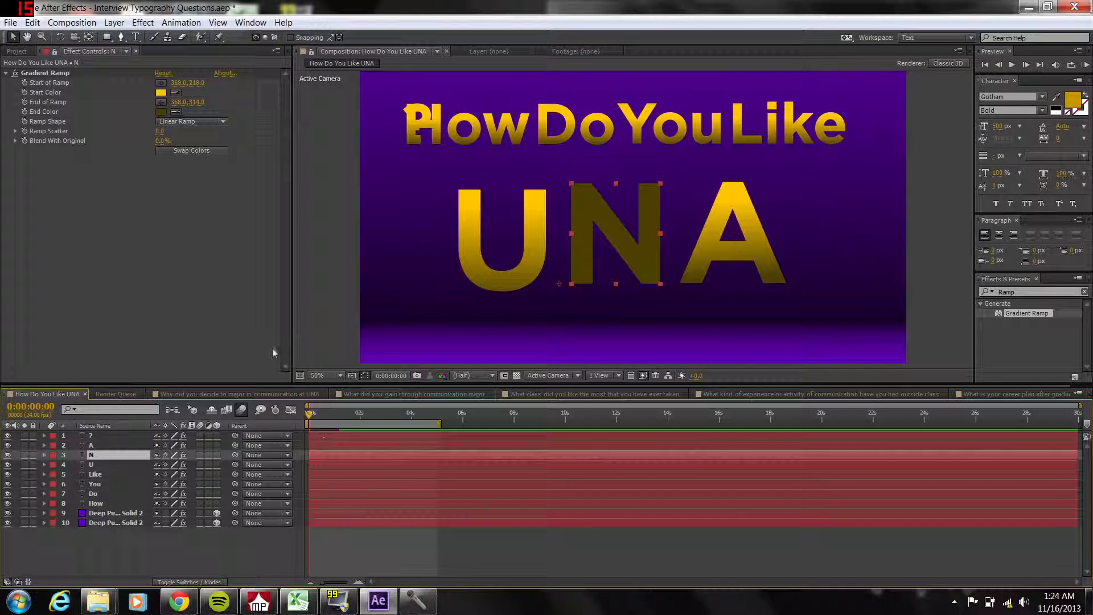
pyautogui.click(161, 82)
pyautogui.click(615, 199)
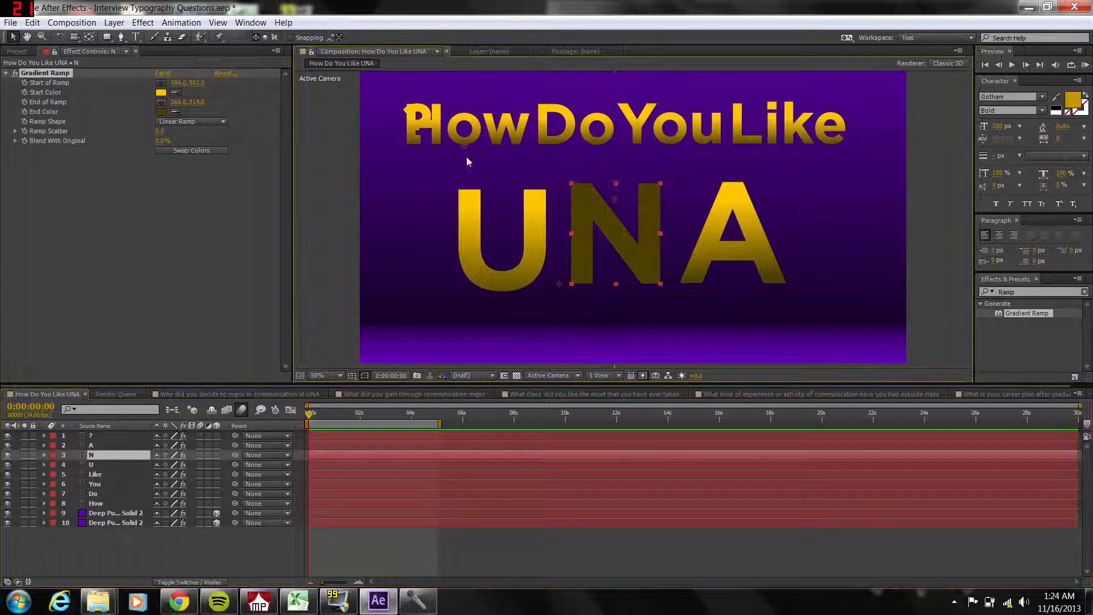
pyautogui.click(161, 102)
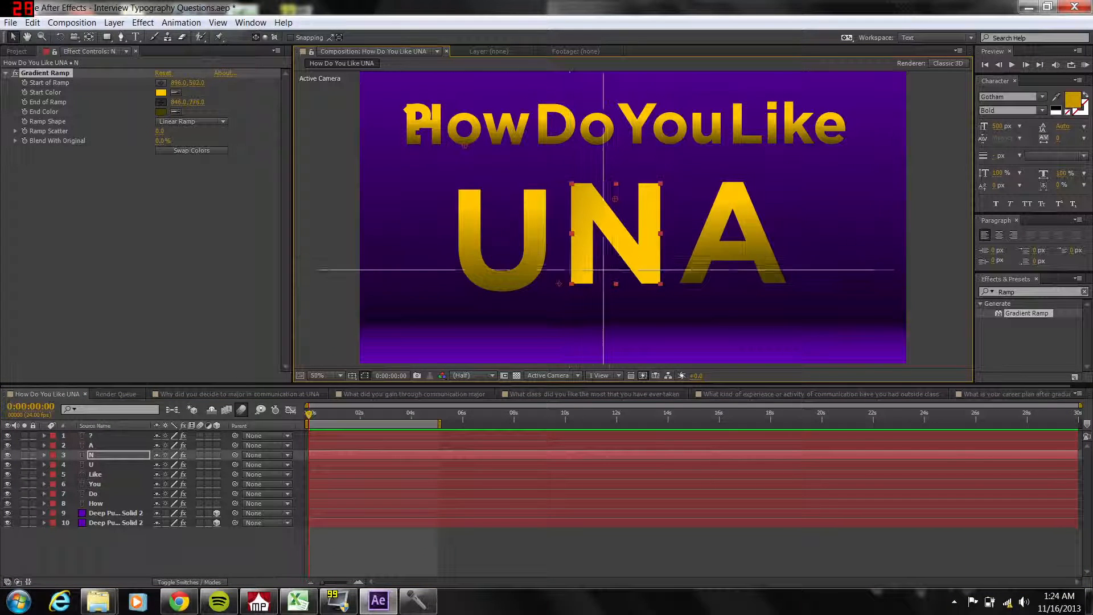
pyautogui.click(612, 299)
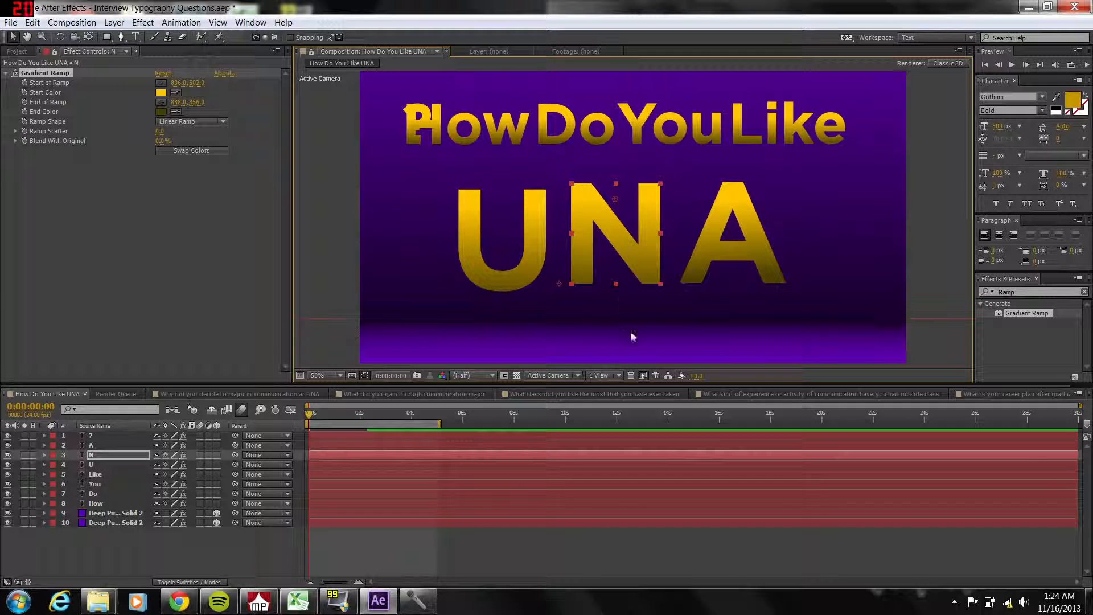
# Move the A's Gradient Ramp end point to just below the letter.
pyautogui.click(327, 445)
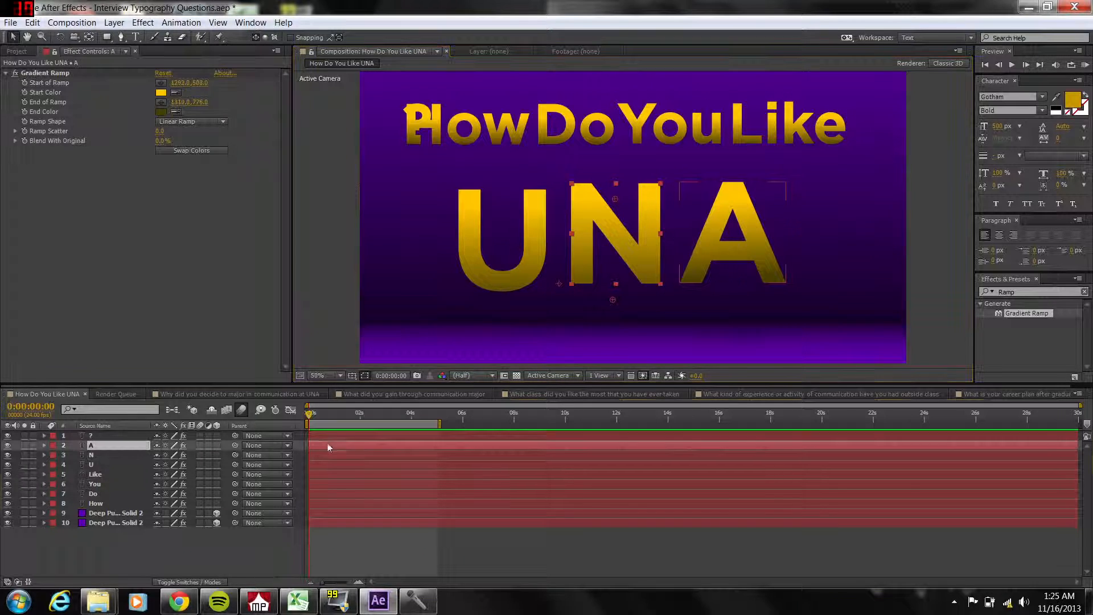
pyautogui.click(161, 112)
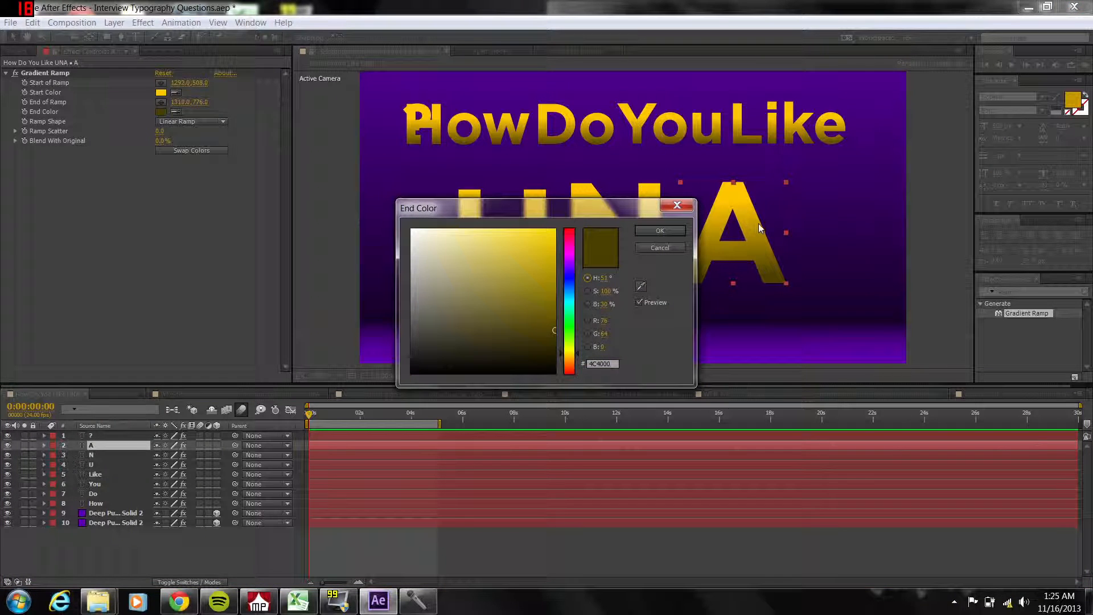
pyautogui.click(677, 205)
pyautogui.click(161, 102)
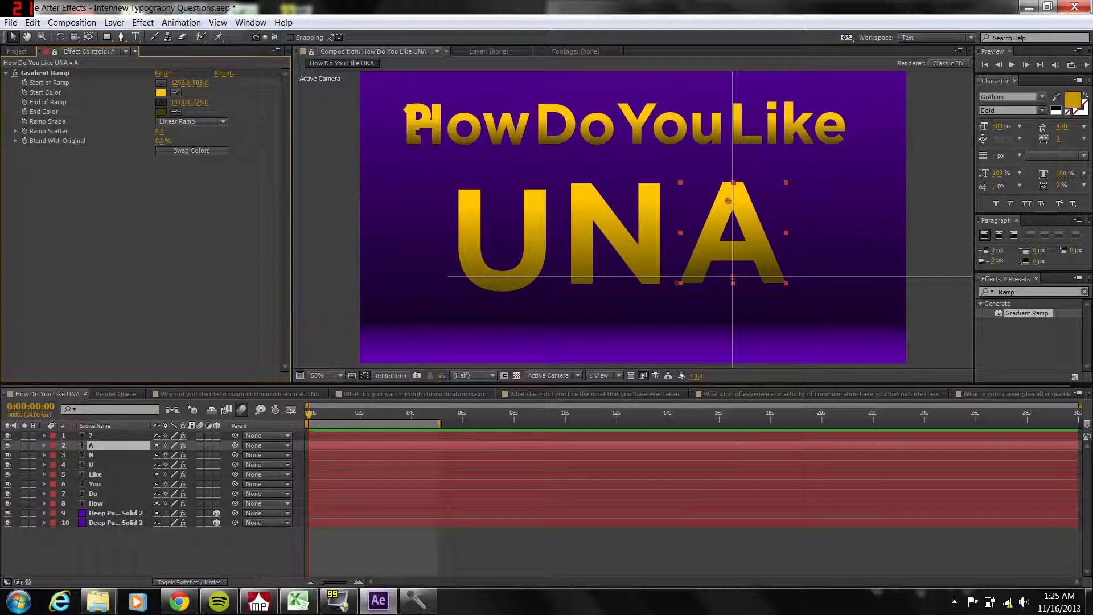
pyautogui.click(733, 295)
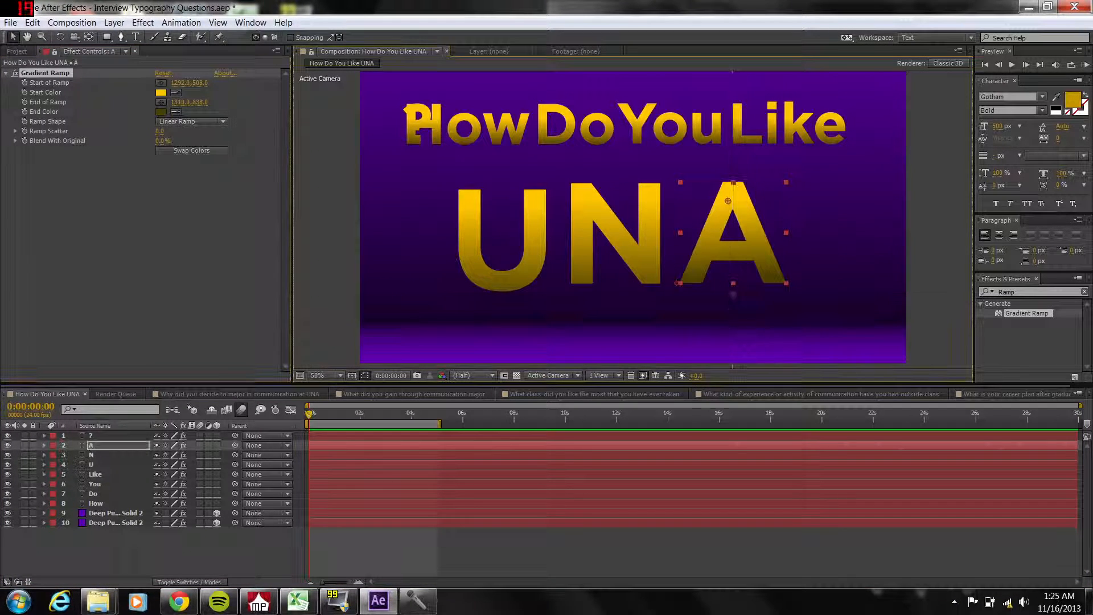
# Move the U's Gradient Ramp end point farther below the letter.
pyautogui.click(345, 464)
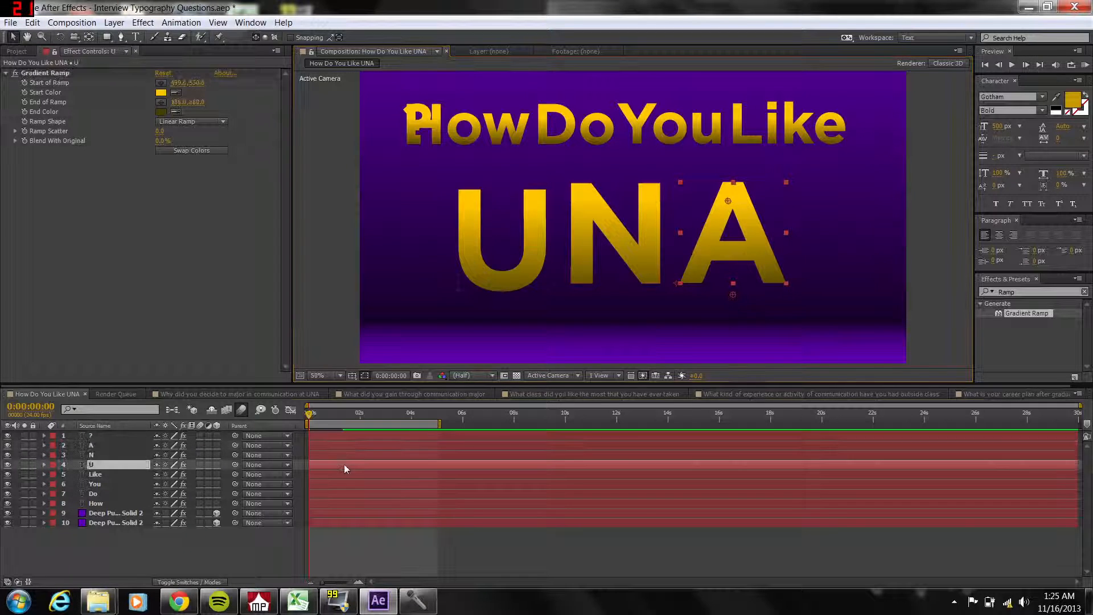
pyautogui.click(161, 102)
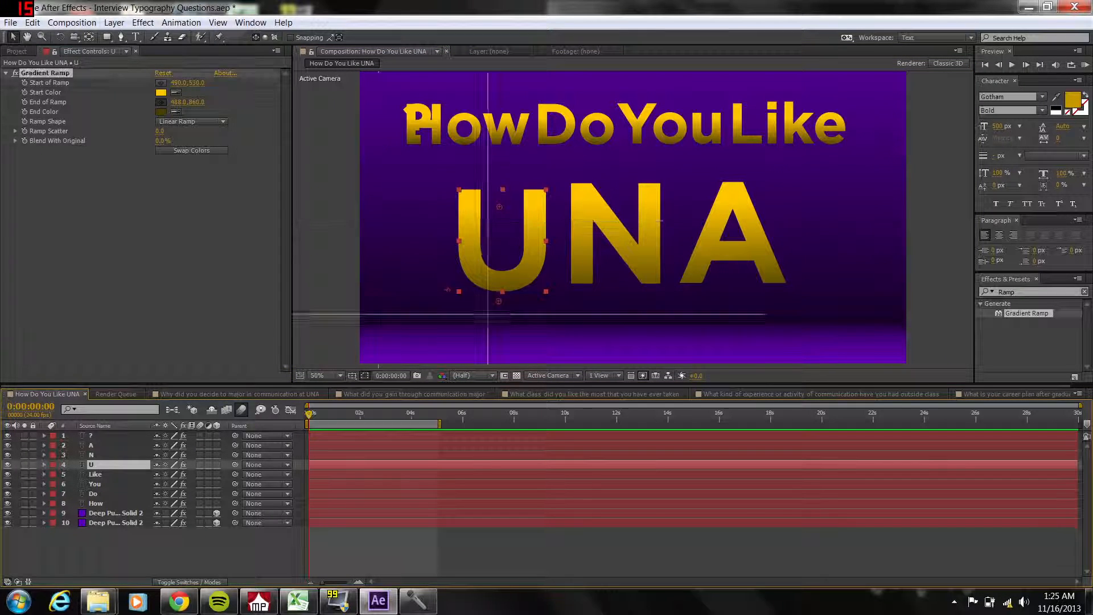
pyautogui.click(507, 317)
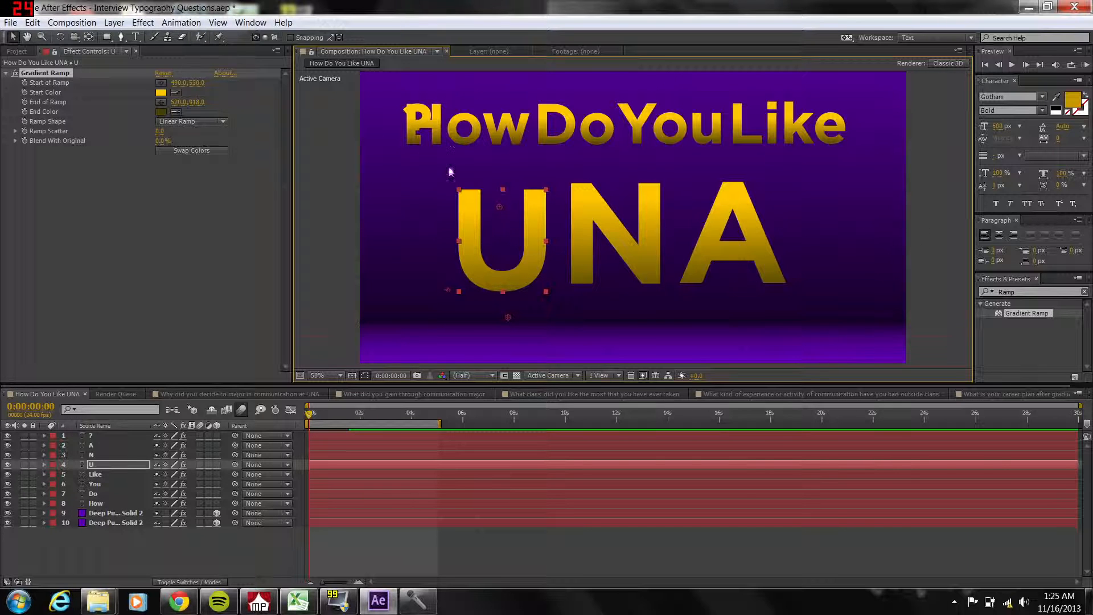
# Move the question mark to the right of the A, set its font size to 300 px and adjust its position beside the A.
pyautogui.click(401, 436)
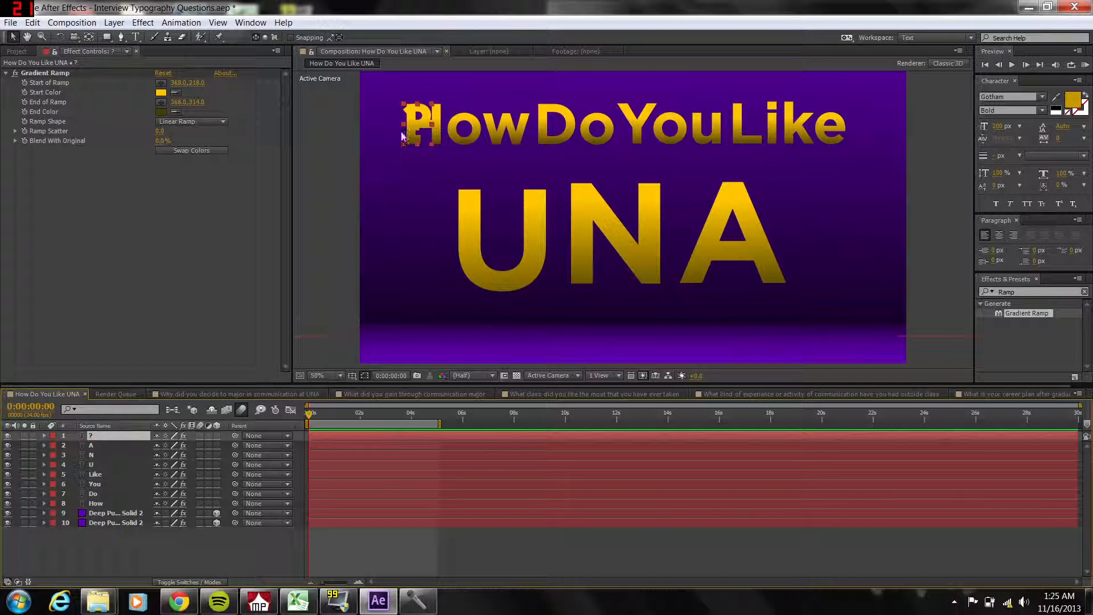
pyautogui.moveTo(419, 124); pyautogui.dragTo(819, 261)
pyautogui.press('Return')
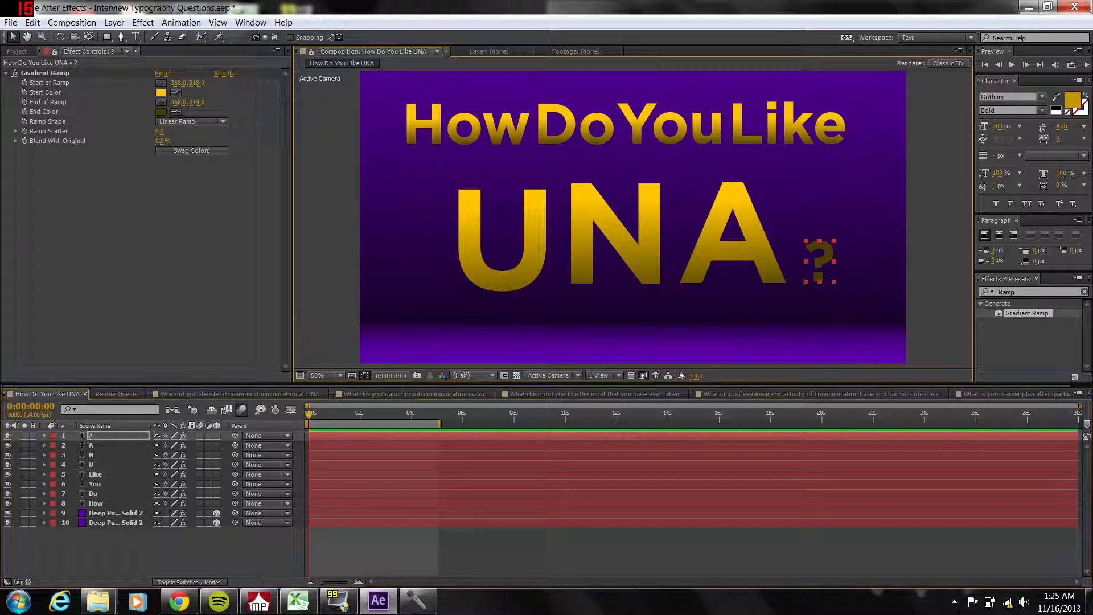
pyautogui.click(998, 127)
pyautogui.write('30')
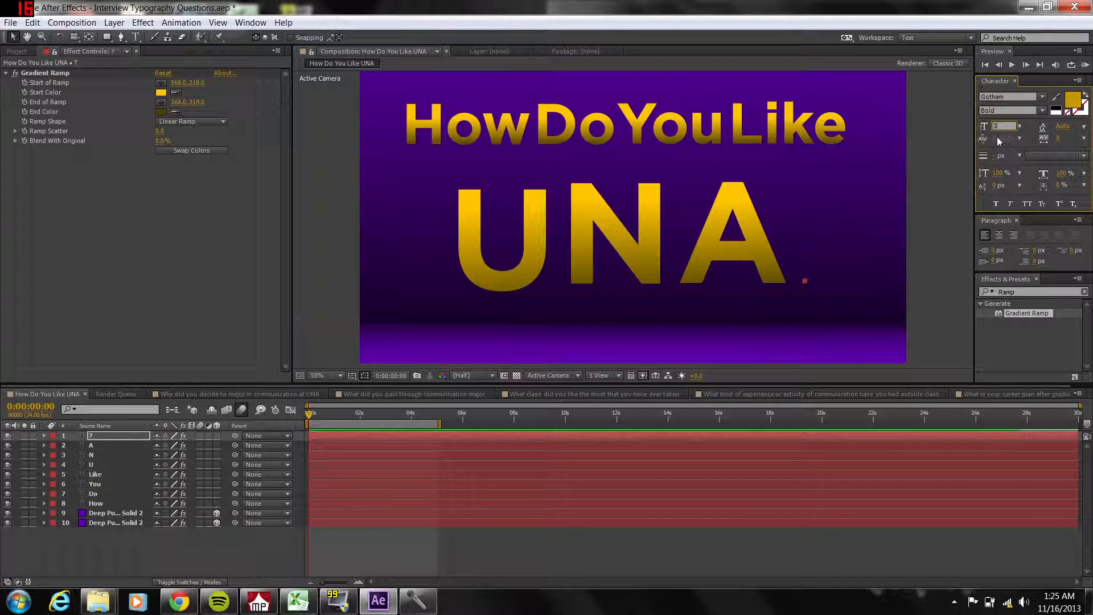
pyautogui.write('0')
pyautogui.press('Return')
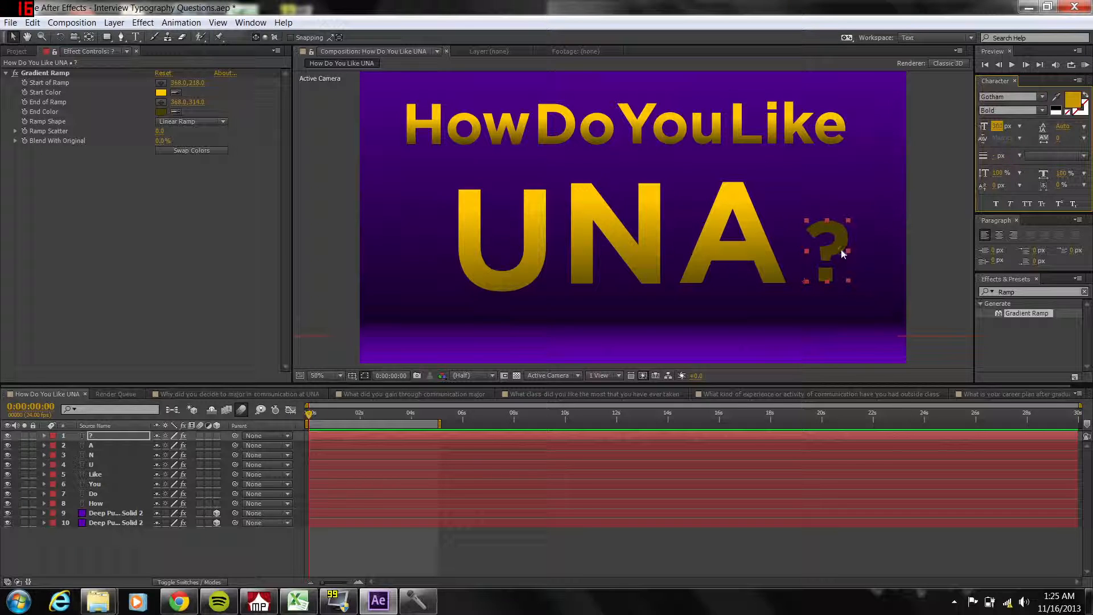
pyautogui.moveTo(837, 251); pyautogui.dragTo(830, 257)
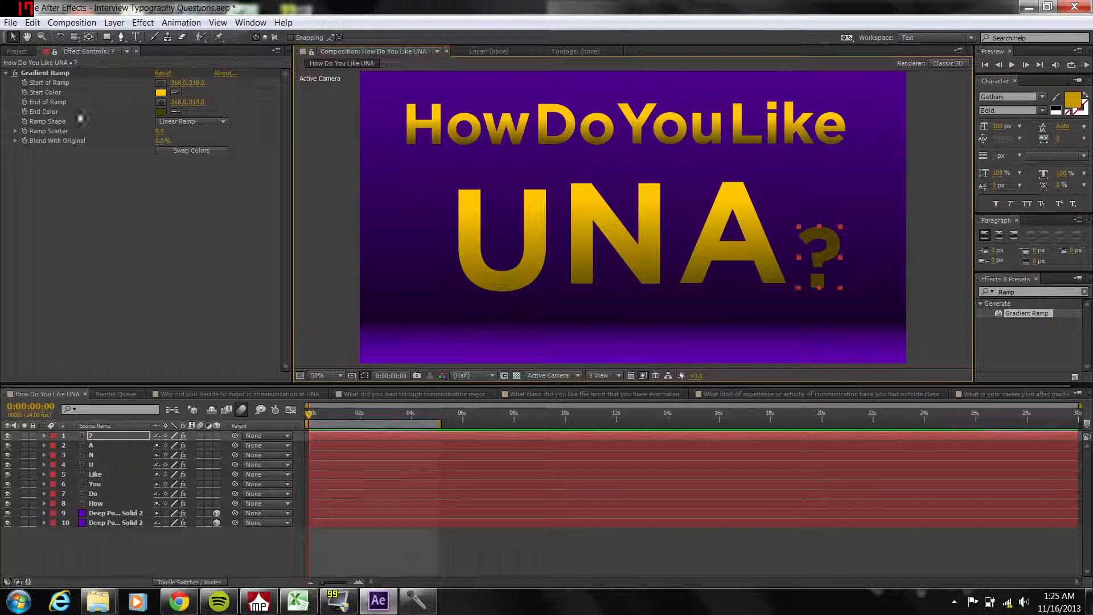
# Place the question mark's Gradient Ramp start point near its upper edge and its end point just below its dot.
pyautogui.click(161, 83)
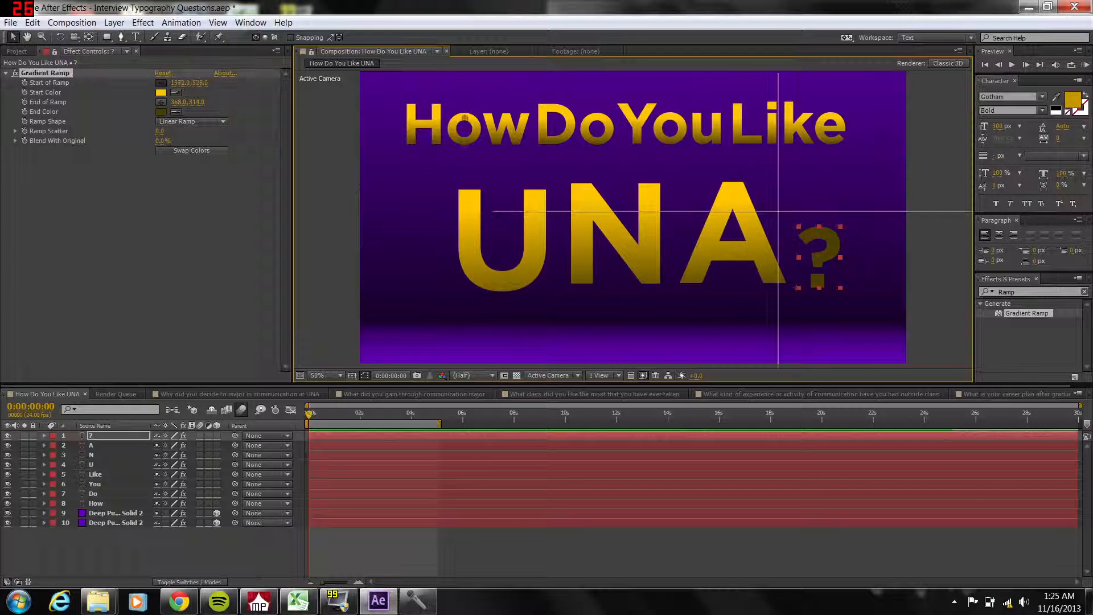
pyautogui.click(818, 235)
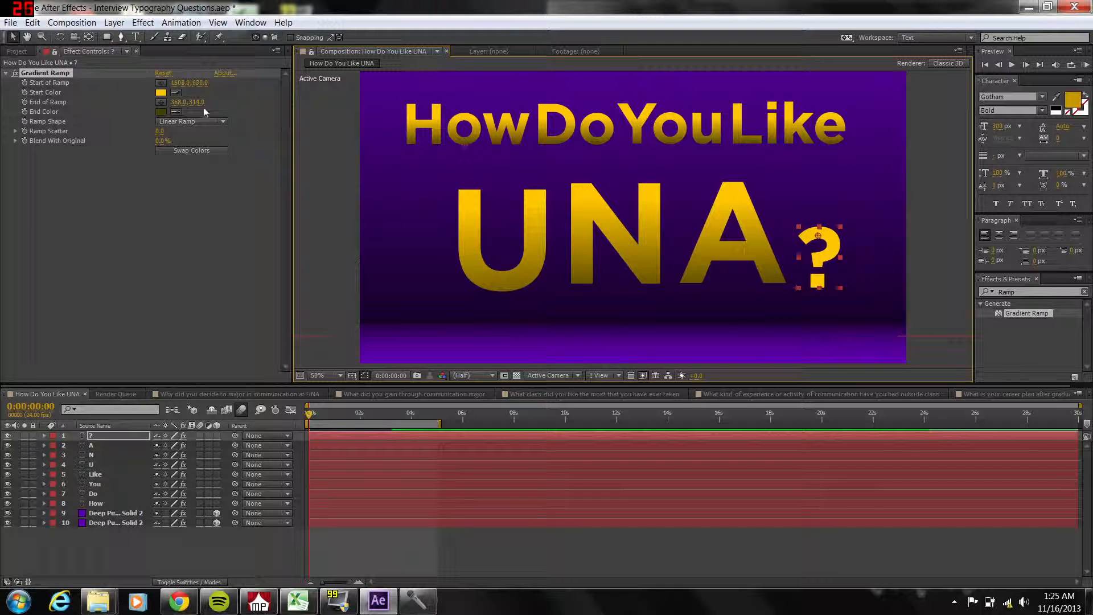
pyautogui.click(161, 102)
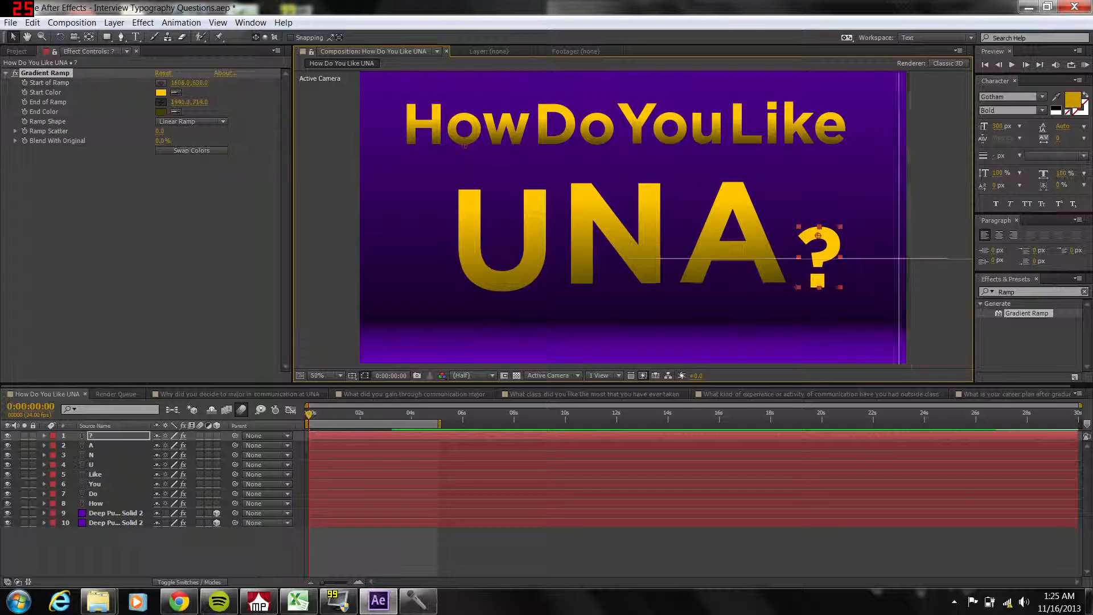
pyautogui.click(809, 284)
pyautogui.moveTo(827, 293); pyautogui.dragTo(816, 306)
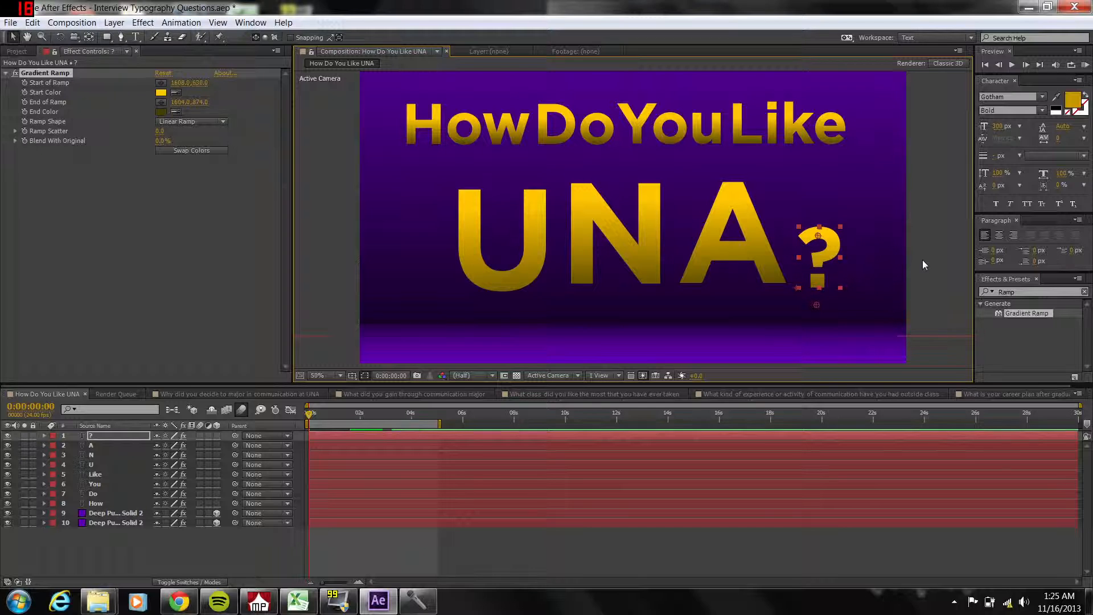
# Raise the letter U level with the N and A and shift it slightly left.
pyautogui.click(924, 215)
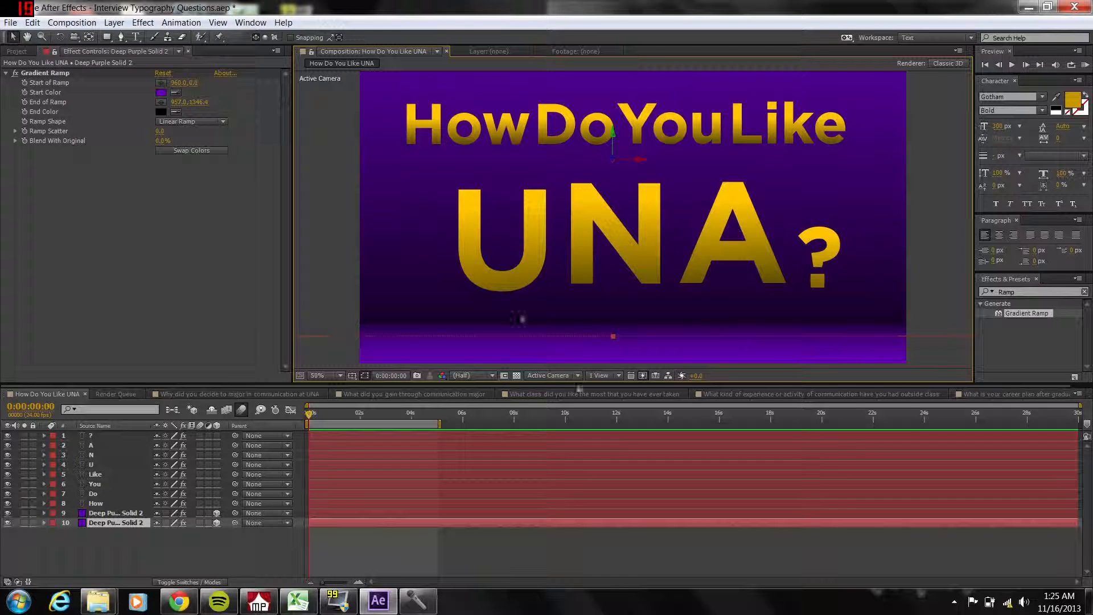
pyautogui.click(120, 464)
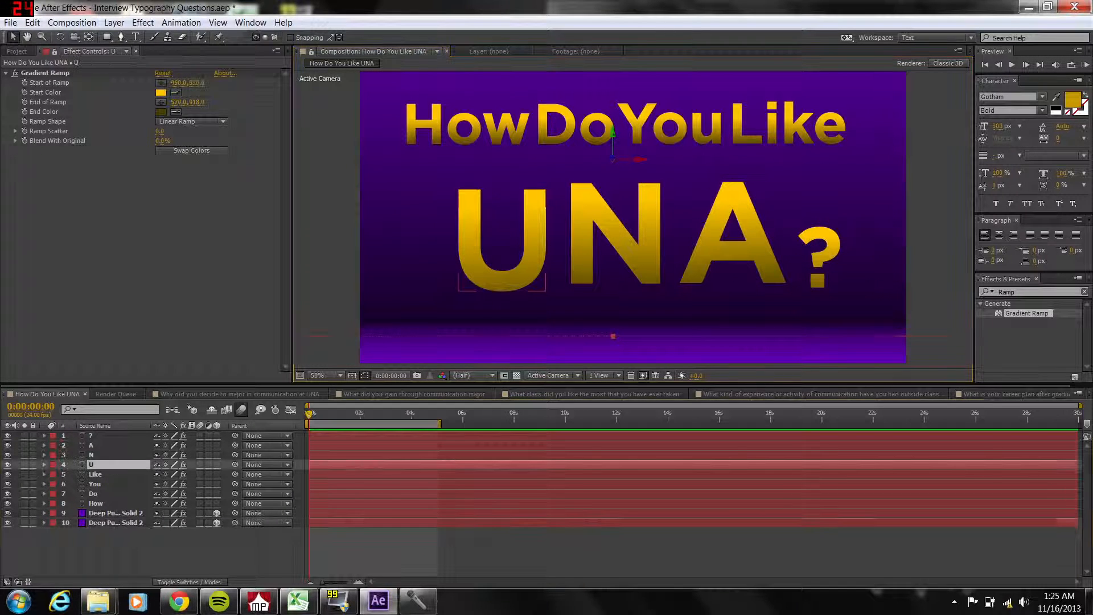
pyautogui.hotkey('shift', 'Up')
pyautogui.hotkey('shift', 'Up')
pyautogui.hotkey('shift', 'Up')
pyautogui.hotkey('shift', 'Up')
pyautogui.hotkey('shift', 'Right')
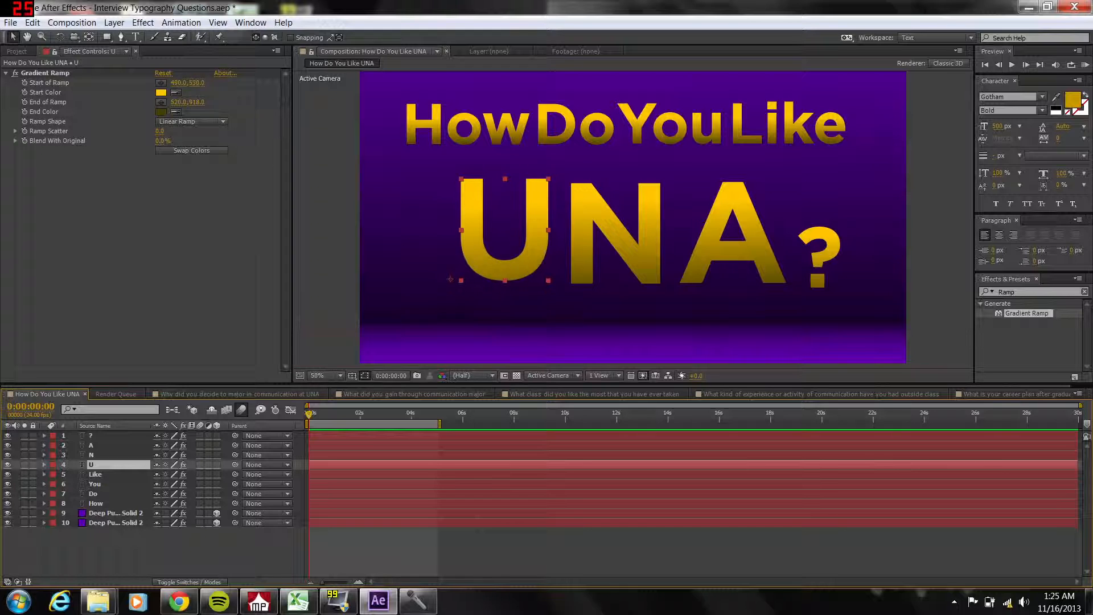
pyautogui.moveTo(499, 252); pyautogui.dragTo(492, 256)
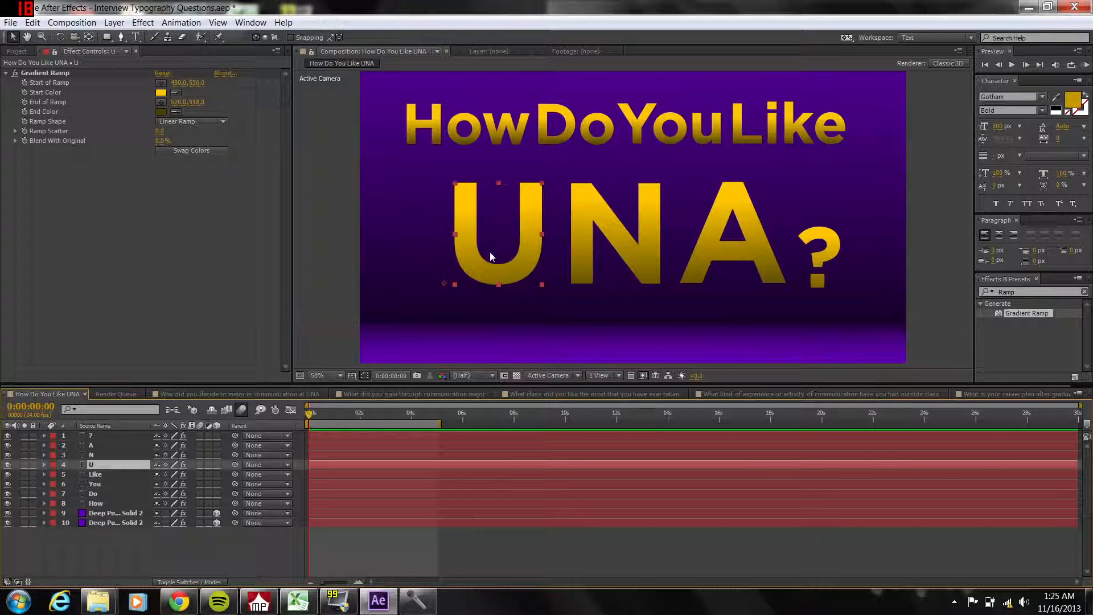
# Shift the N and A slightly left, and move the question mark left and up to the A's baseline.
pyautogui.click(604, 245)
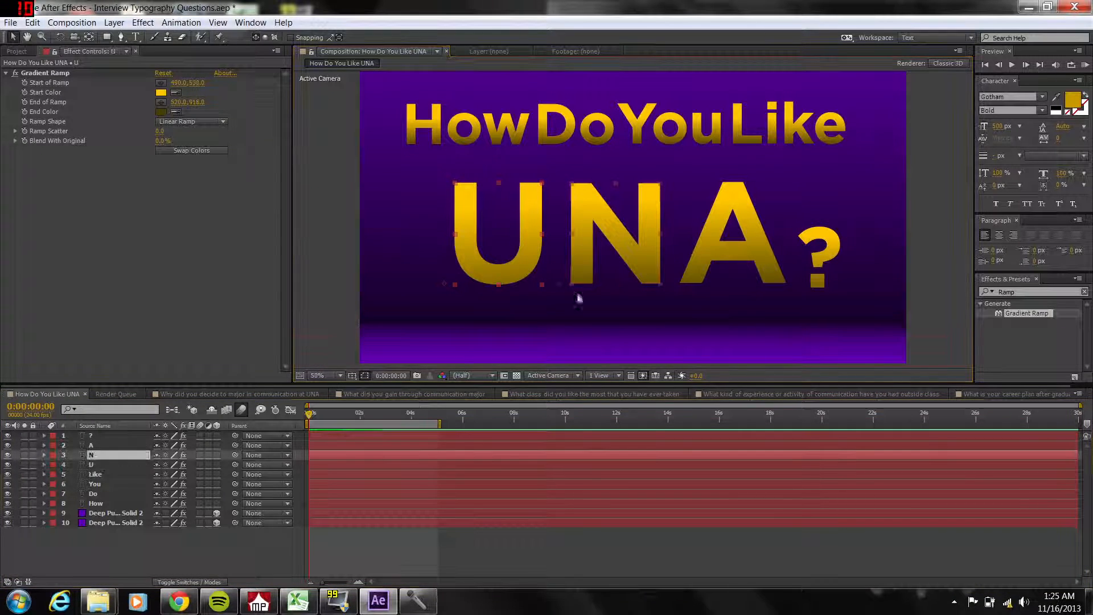
pyautogui.moveTo(604, 246); pyautogui.dragTo(600, 246)
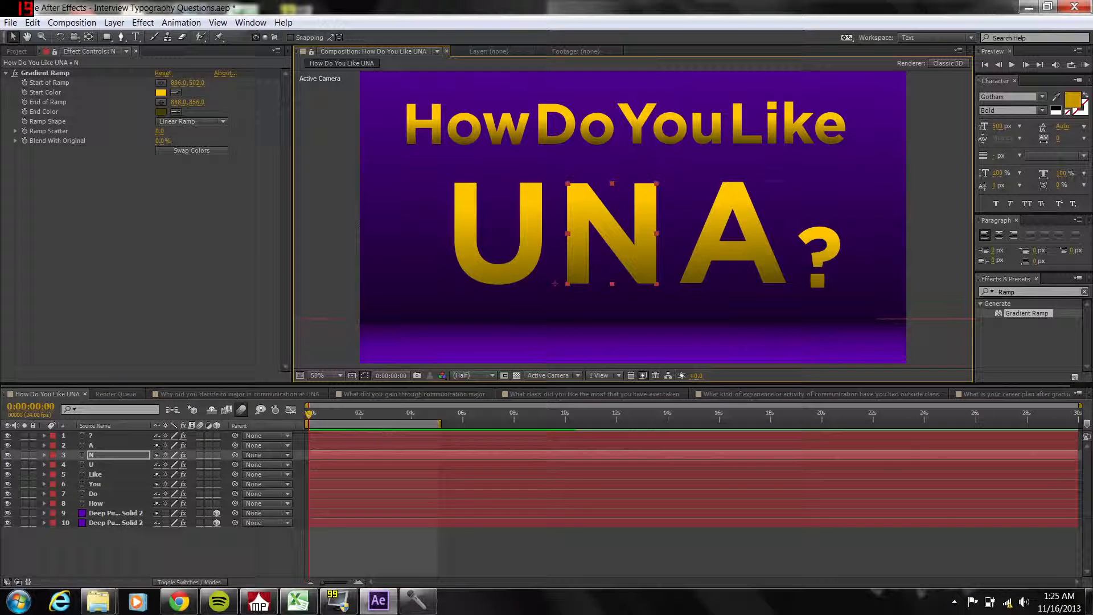
pyautogui.moveTo(705, 240); pyautogui.dragTo(698, 241)
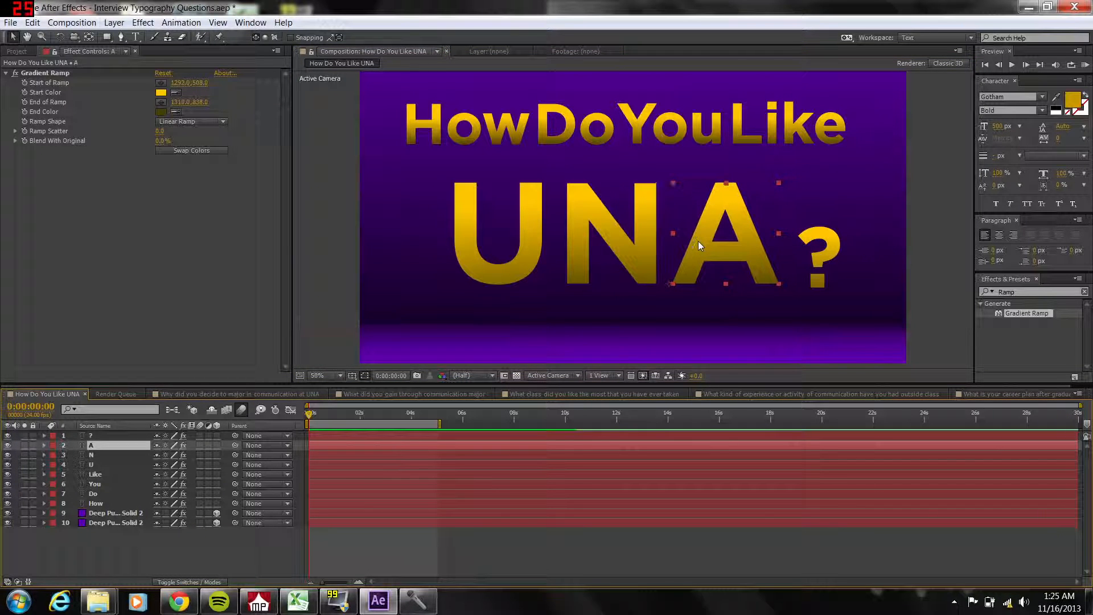
pyautogui.click(820, 259)
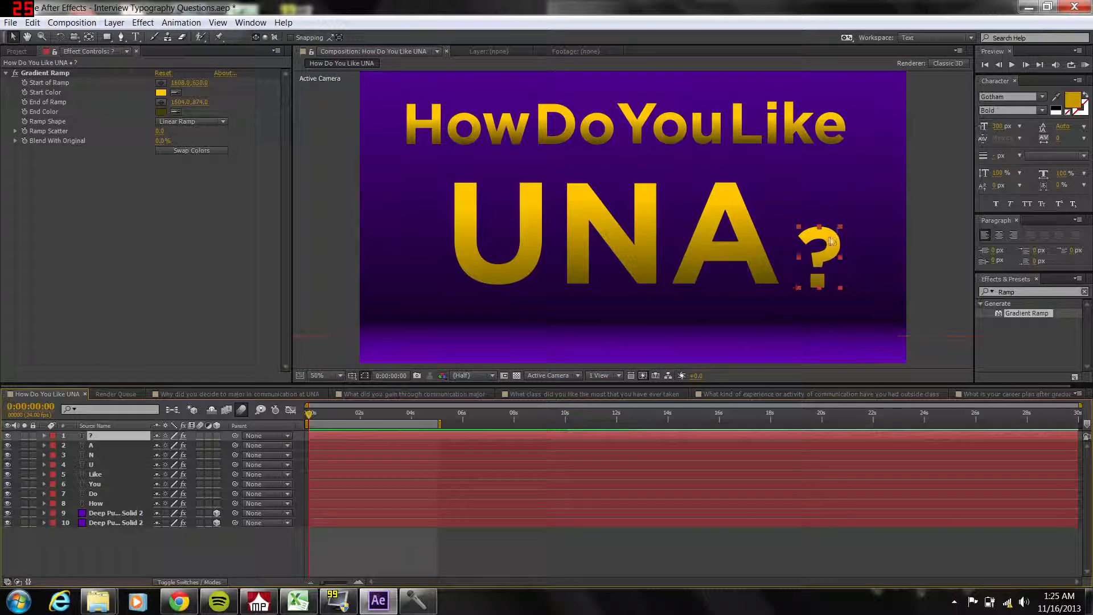
pyautogui.moveTo(819, 259); pyautogui.dragTo(812, 253)
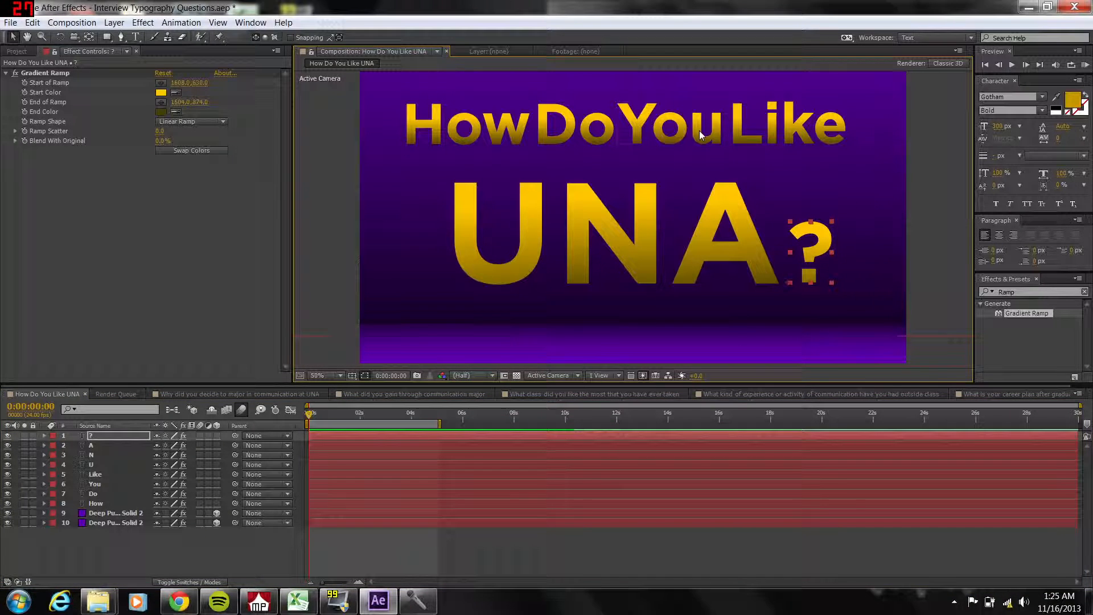
# Shift the word How slightly left to widen its gap from the word Do.
pyautogui.click(515, 131)
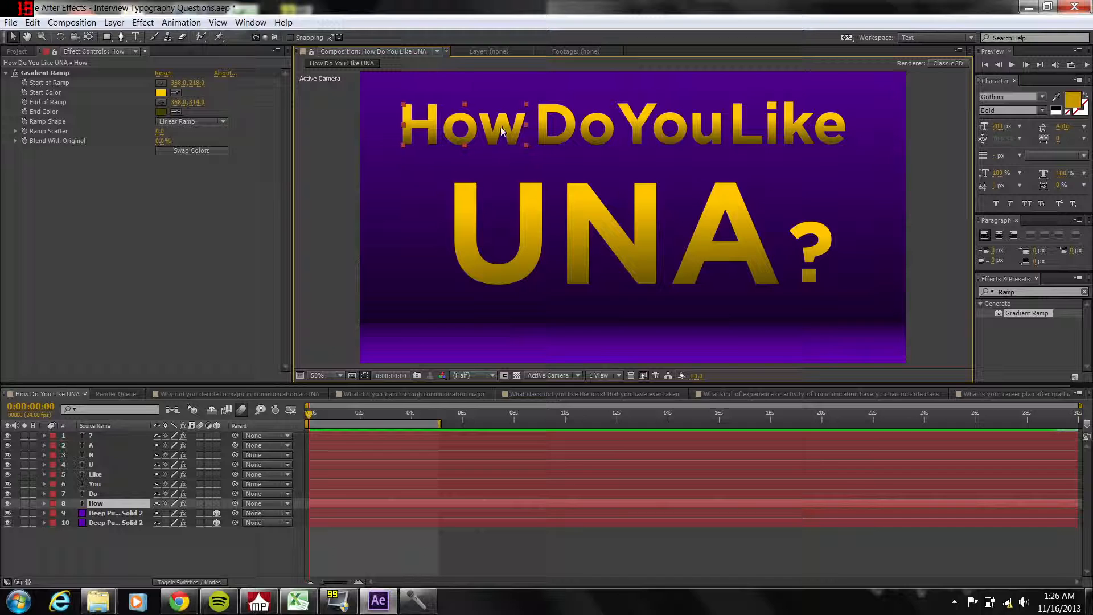
pyautogui.moveTo(522, 131); pyautogui.dragTo(516, 131)
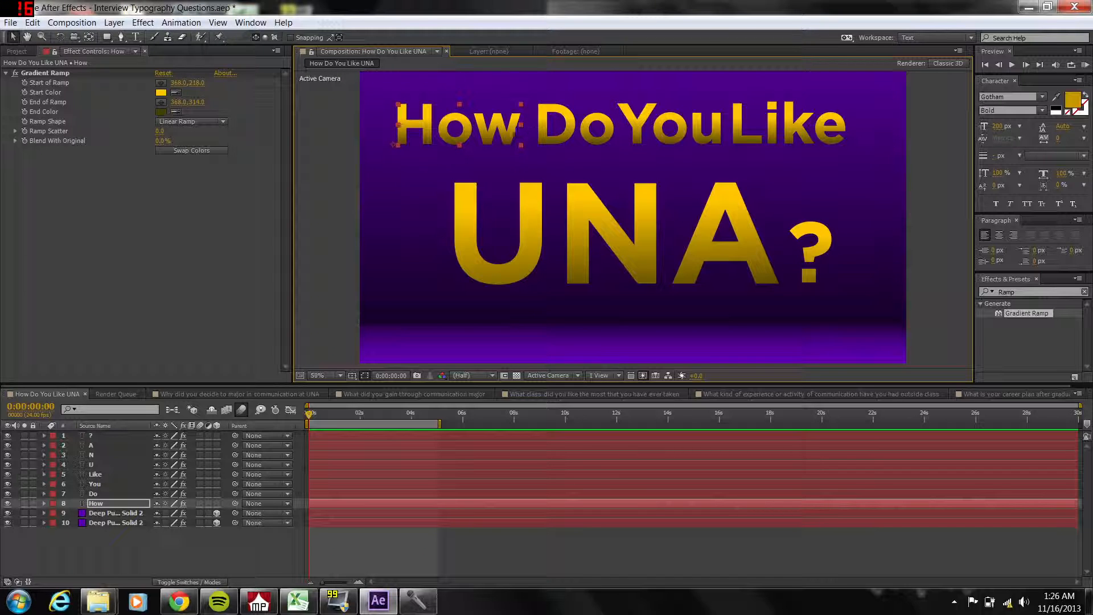
# Align the words Do, You and Like on How's baseline, shifting Do slightly left and Like slightly right to even out the gaps.
pyautogui.click(592, 128)
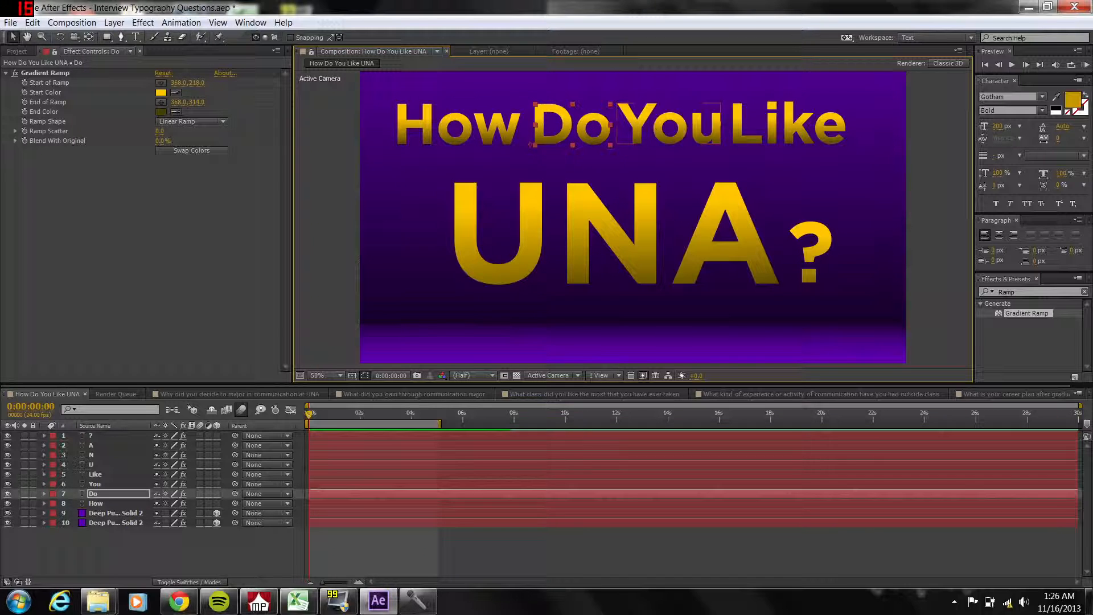
pyautogui.click(662, 131)
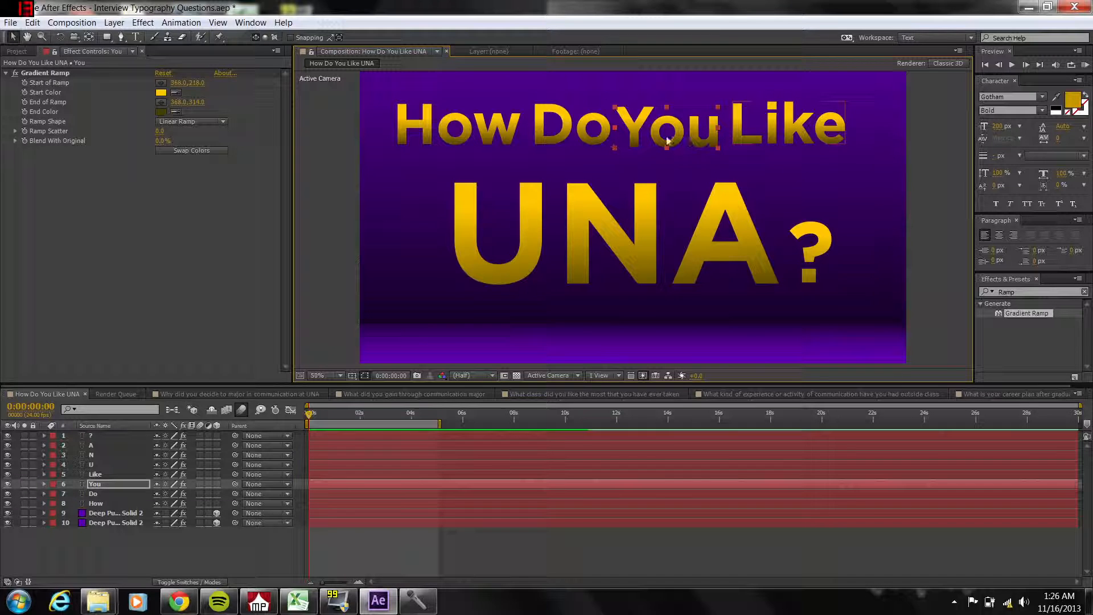
pyautogui.moveTo(662, 131); pyautogui.dragTo(665, 130)
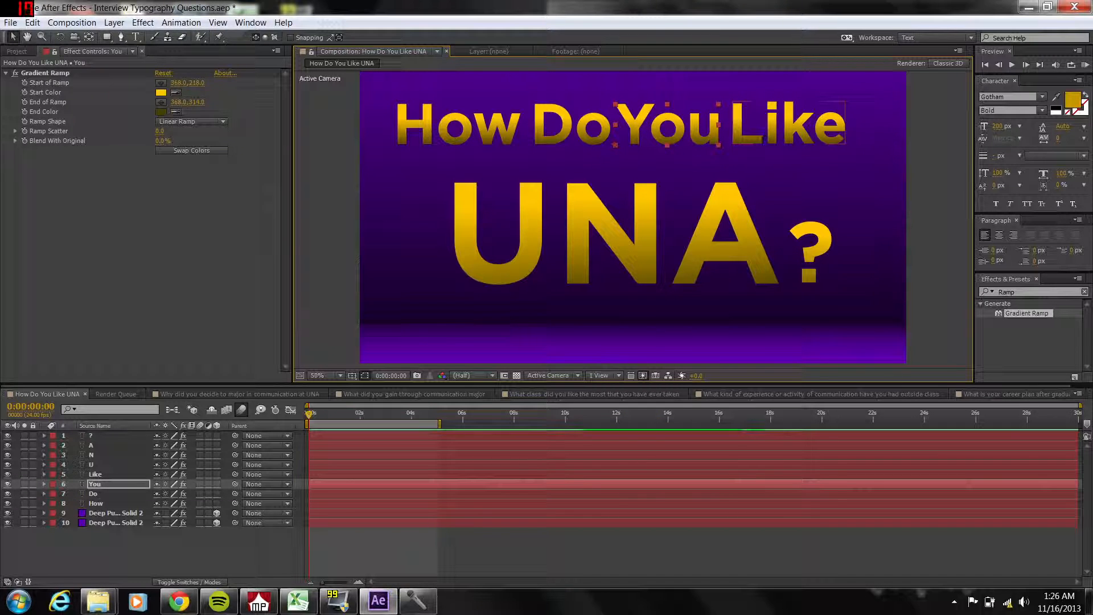
pyautogui.moveTo(725, 147); pyautogui.dragTo(730, 147)
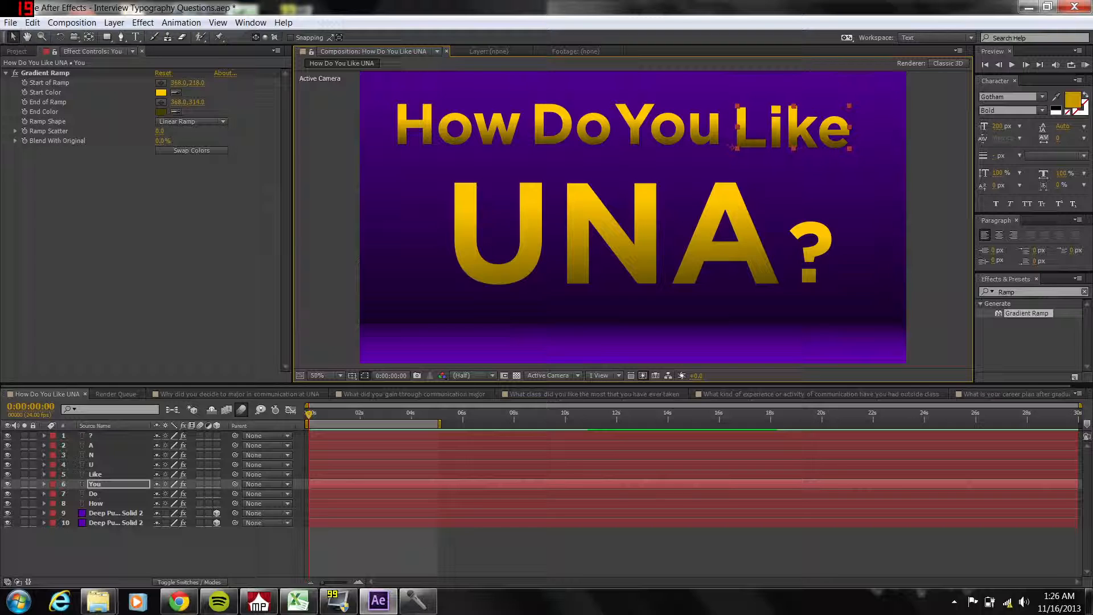
pyautogui.click(764, 135)
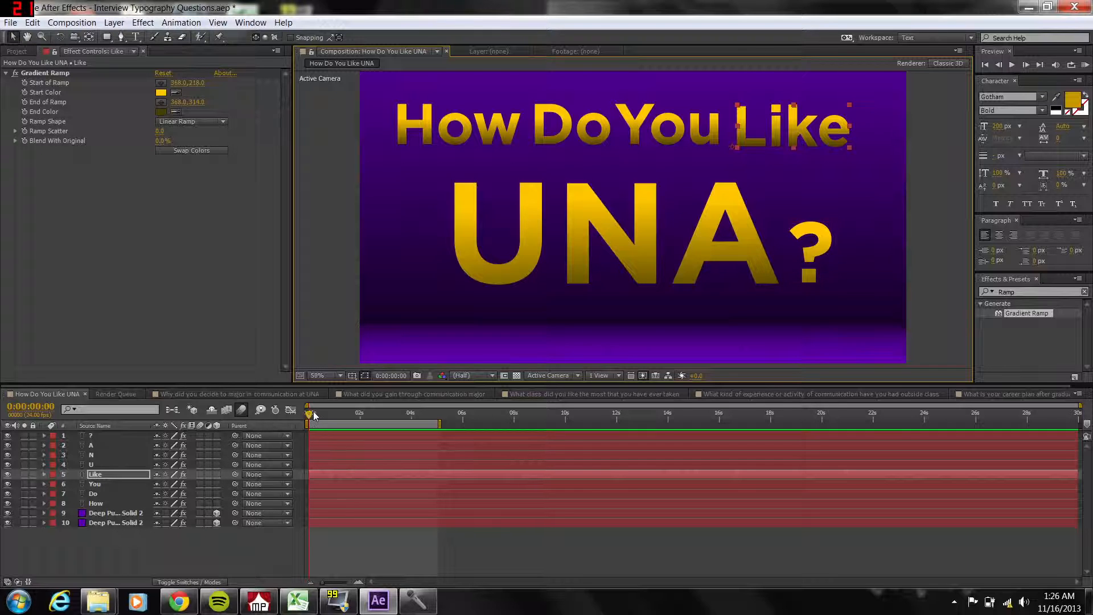
# Trim the starts of the question mark, A and N layers to about 3.8, 3 and 2.5 seconds.
pyautogui.click(243, 410)
pyautogui.moveTo(319, 436); pyautogui.dragTo(406, 435)
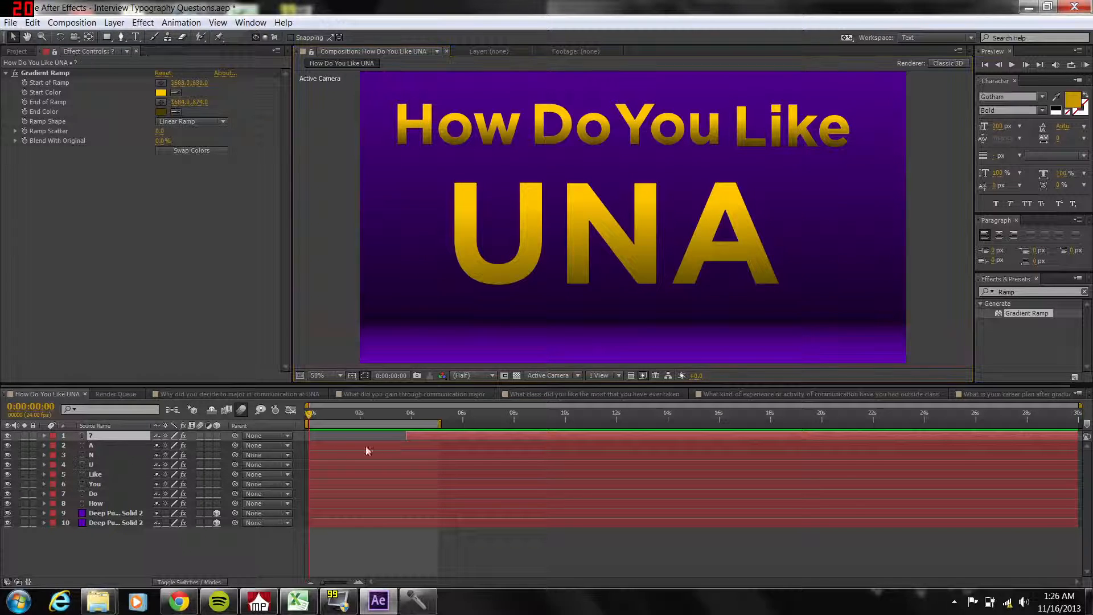
pyautogui.moveTo(310, 445); pyautogui.dragTo(374, 454)
pyautogui.click(309, 454)
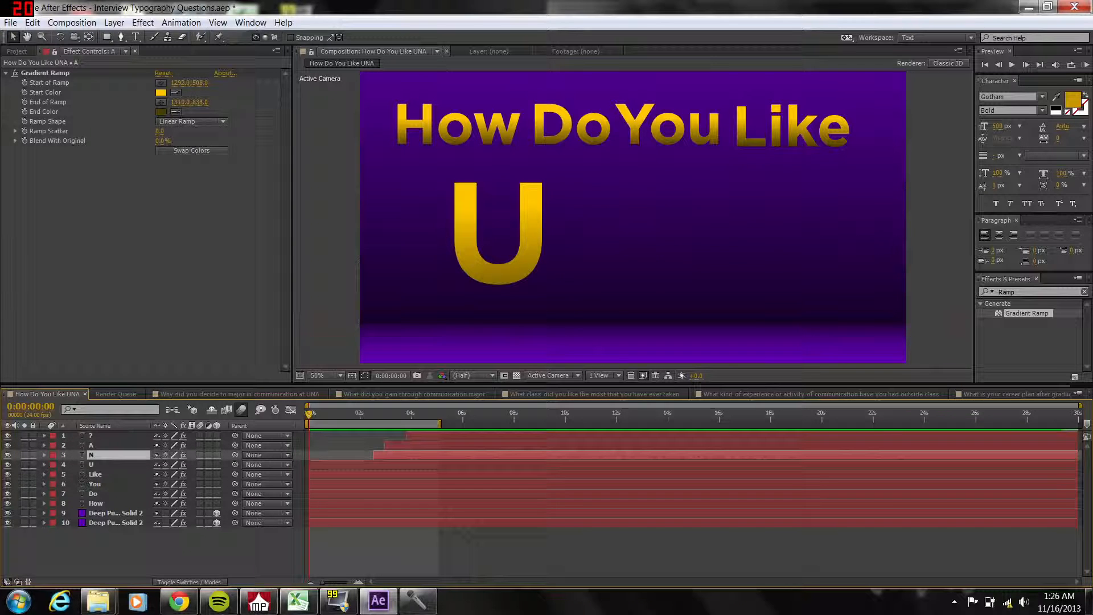
# Stagger the starts of U, Like, You, Do and How from about 2 seconds back to 0.3 seconds, and preview the sequence.
pyautogui.moveTo(310, 464); pyautogui.dragTo(331, 494)
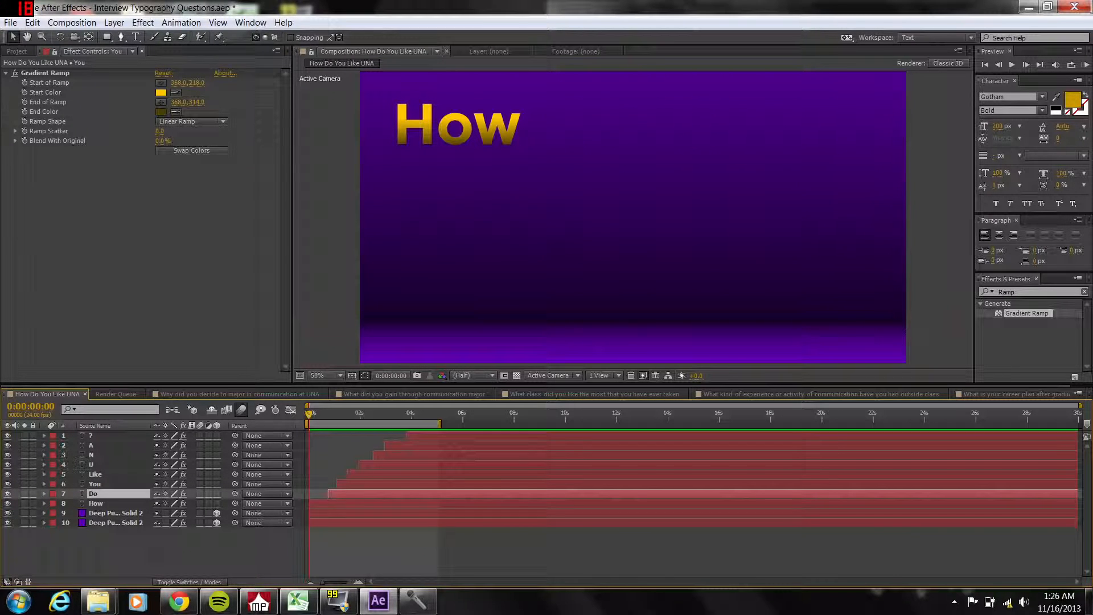
pyautogui.moveTo(311, 503); pyautogui.dragTo(314, 503)
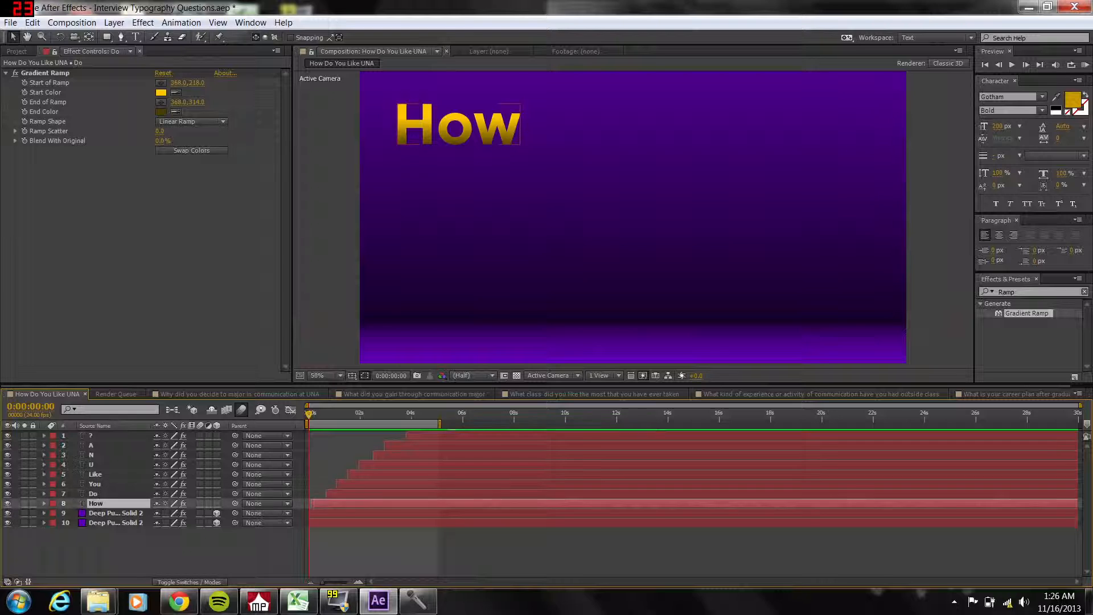
pyautogui.click(1084, 65)
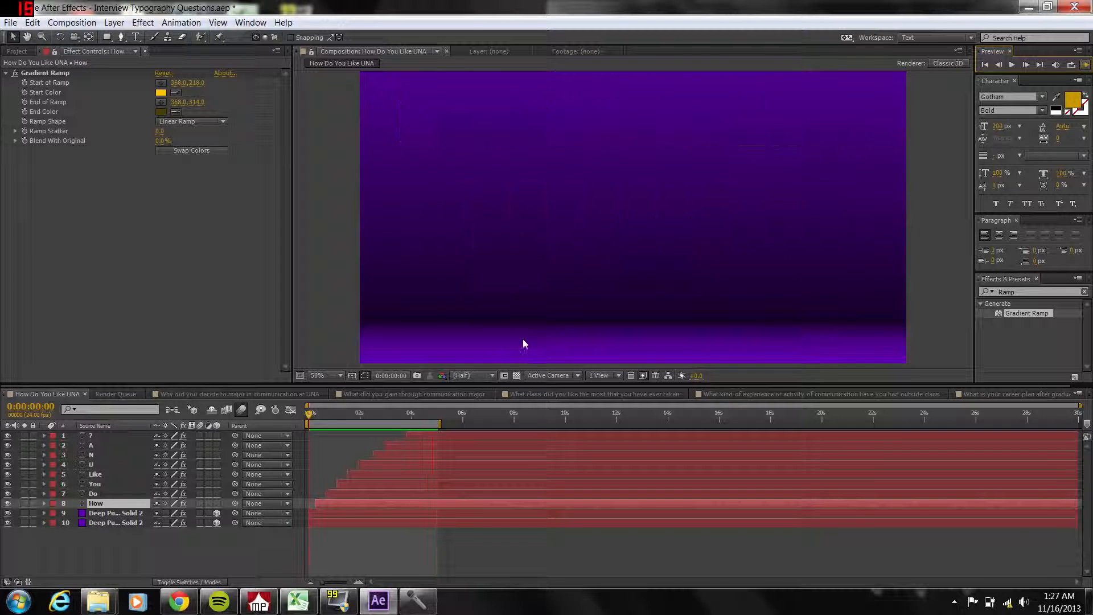
pyautogui.press('space')
# Set the current time to 0:00:00:06 at the start of How and expand that layer's Transform properties.
pyautogui.moveTo(330, 414); pyautogui.dragTo(315, 414)
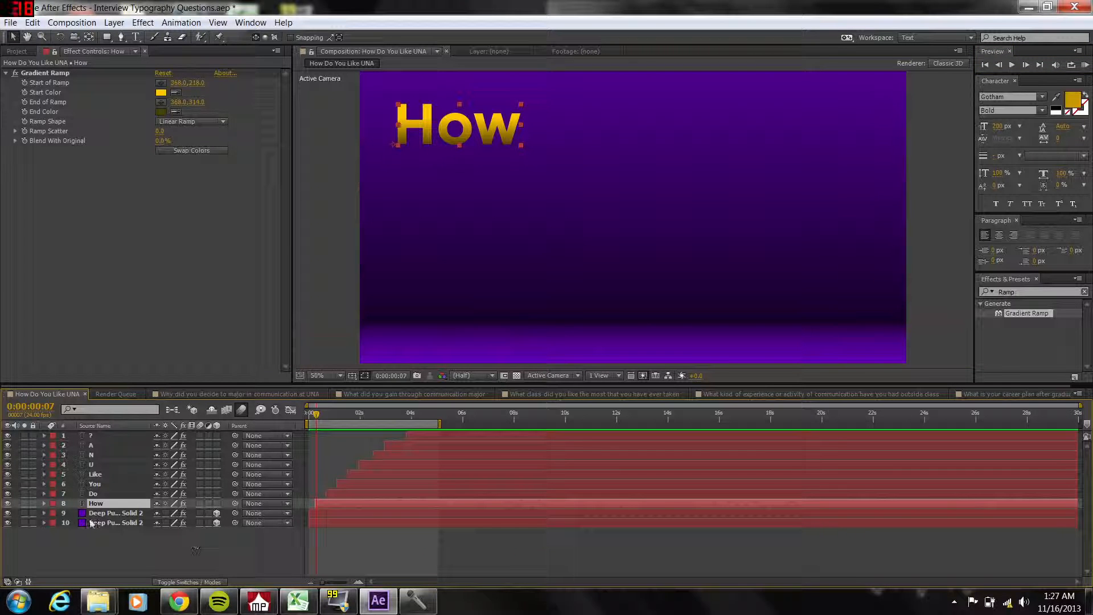
pyautogui.click(44, 503)
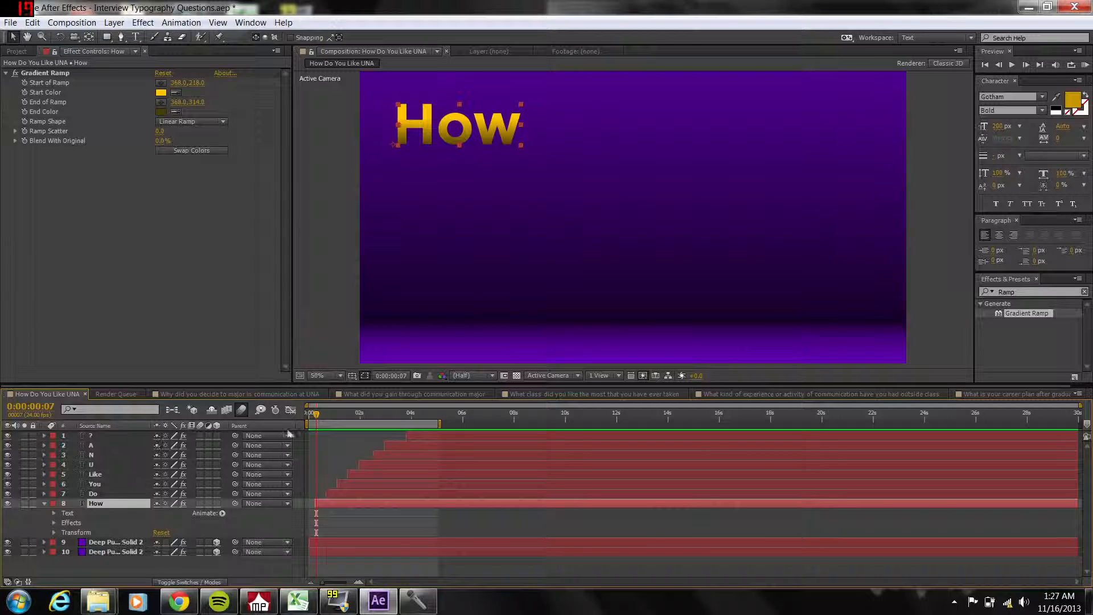
pyautogui.click(316, 415)
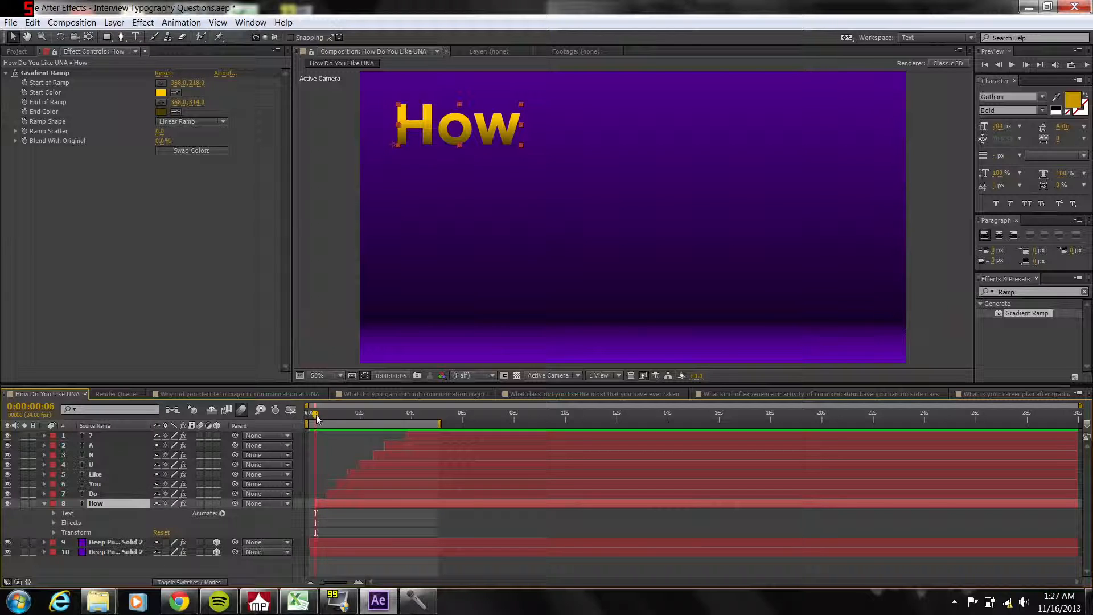
pyautogui.click(54, 534)
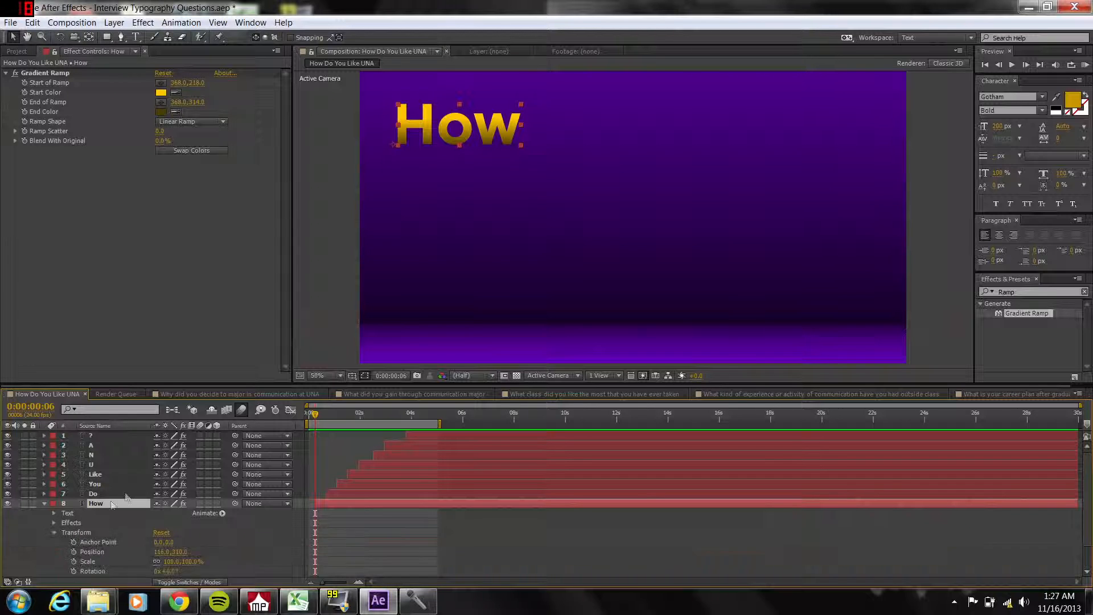
pyautogui.scroll(-2, 63, 527)
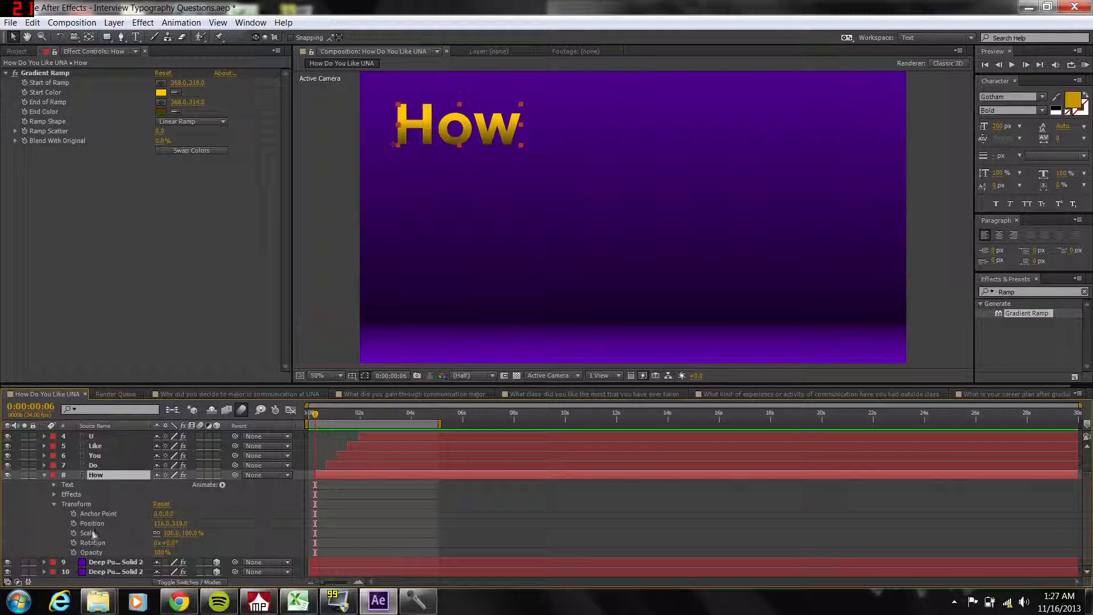
# Try to animate How from beyond the frame's left edge, using Position keyframes at 0:00:00:06 and 0:00:00:14.
pyautogui.click(74, 523)
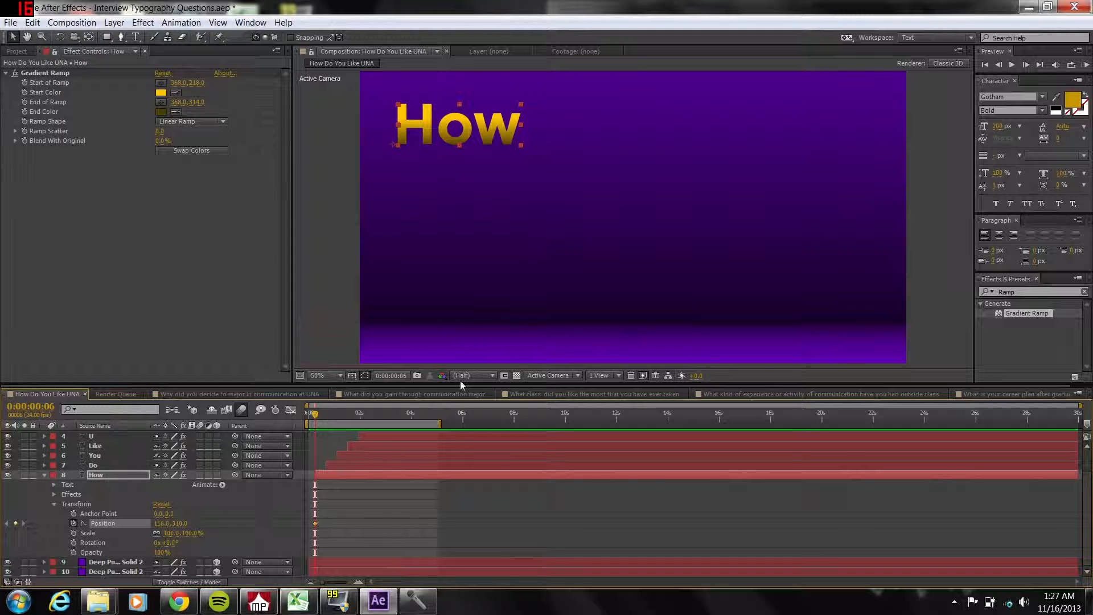
pyautogui.moveTo(464, 136); pyautogui.dragTo(326, 137)
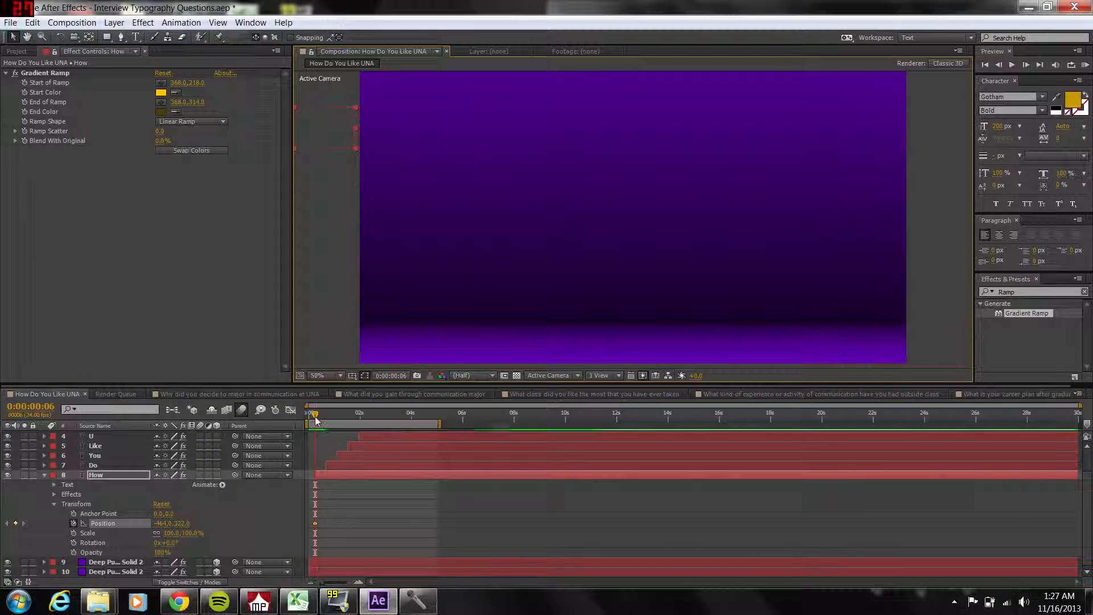
pyautogui.moveTo(315, 414); pyautogui.dragTo(327, 424)
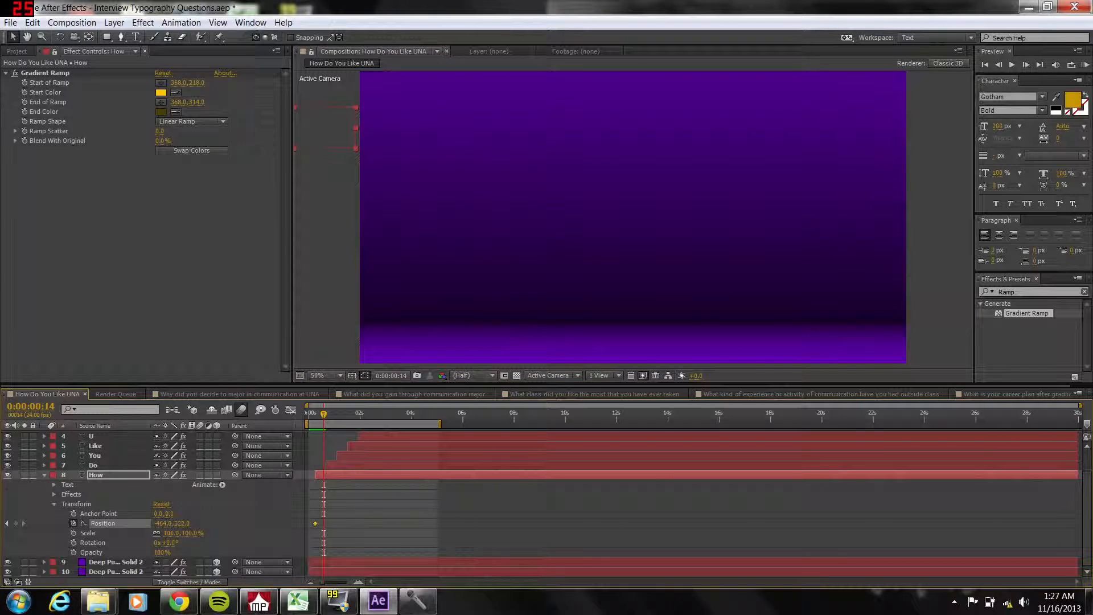
pyautogui.moveTo(345, 132); pyautogui.dragTo(433, 134)
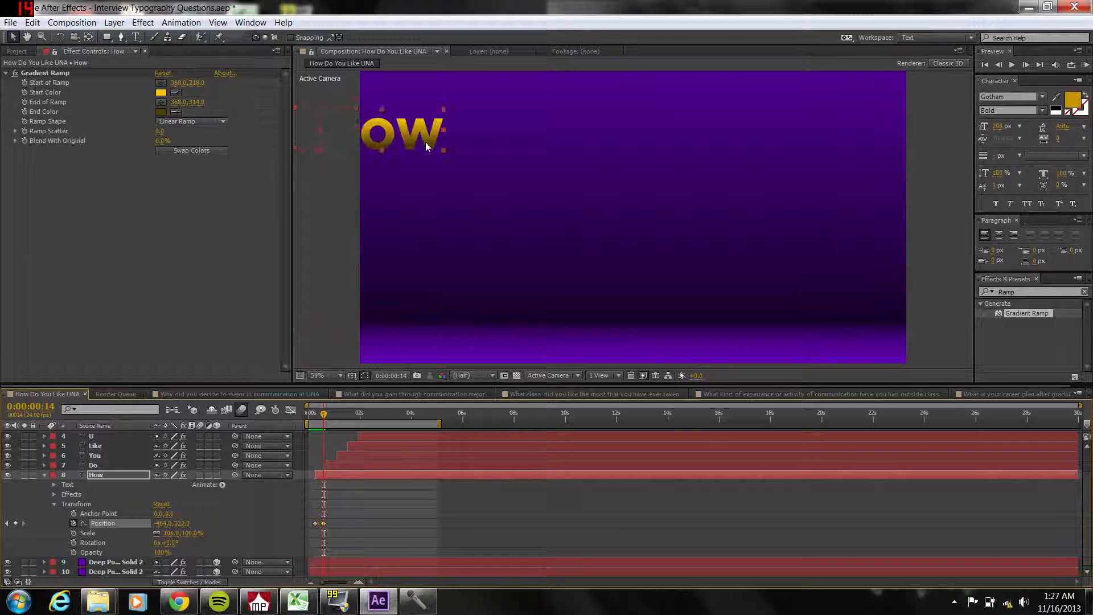
pyautogui.press('KP_0')
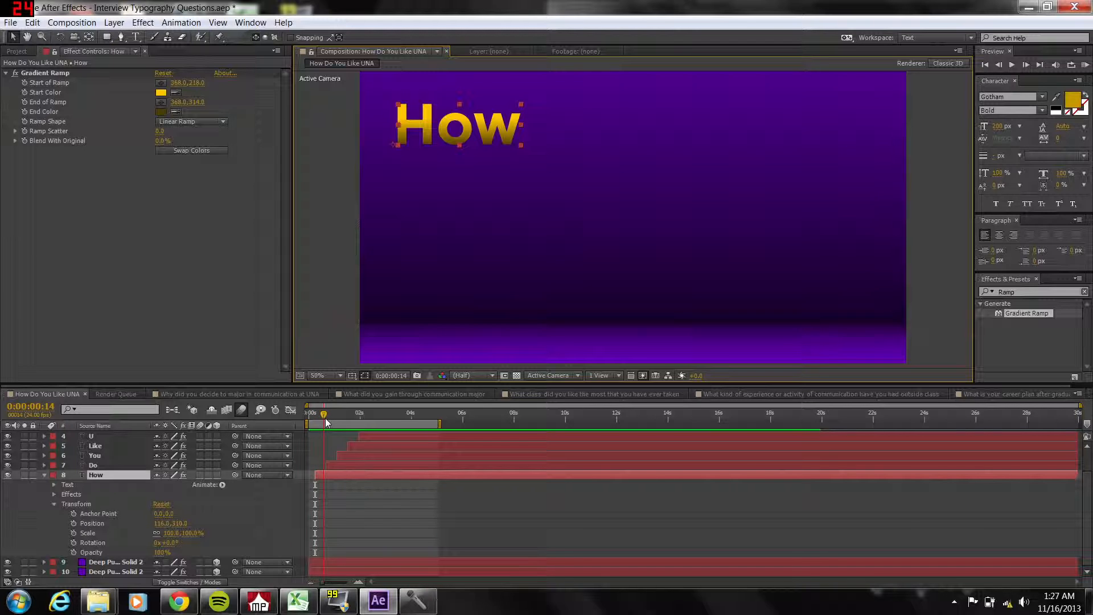
# Keyframe How's resting Position at 0:00:00:14 and an off-frame Position to its left at 0:00:00:07, and check the slide-in.
pyautogui.click(74, 523)
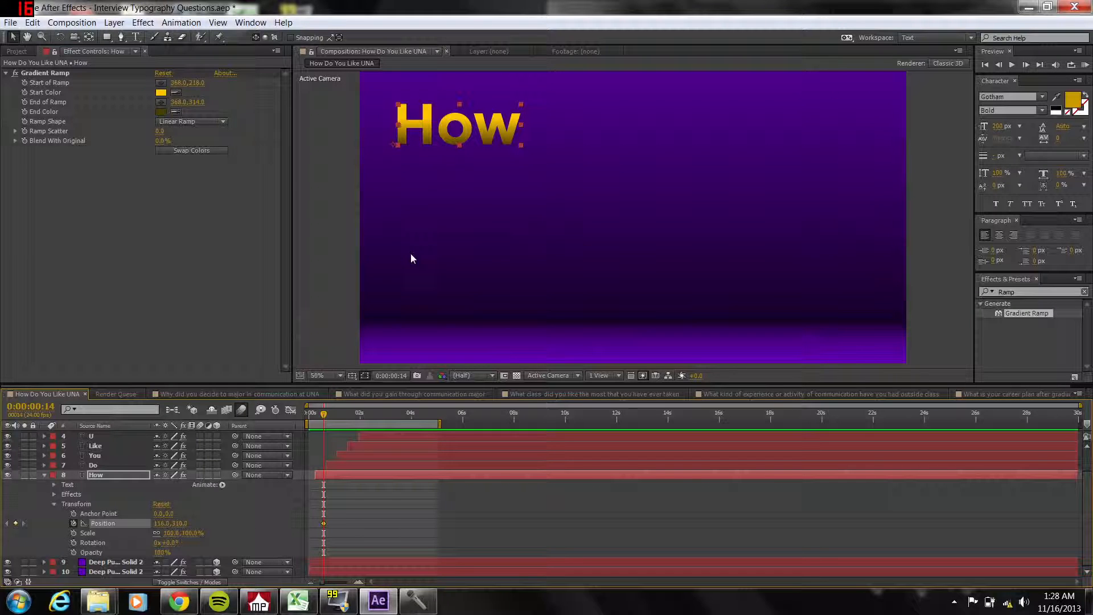
pyautogui.moveTo(323, 414); pyautogui.dragTo(317, 414)
pyautogui.moveTo(479, 131); pyautogui.dragTo(330, 126)
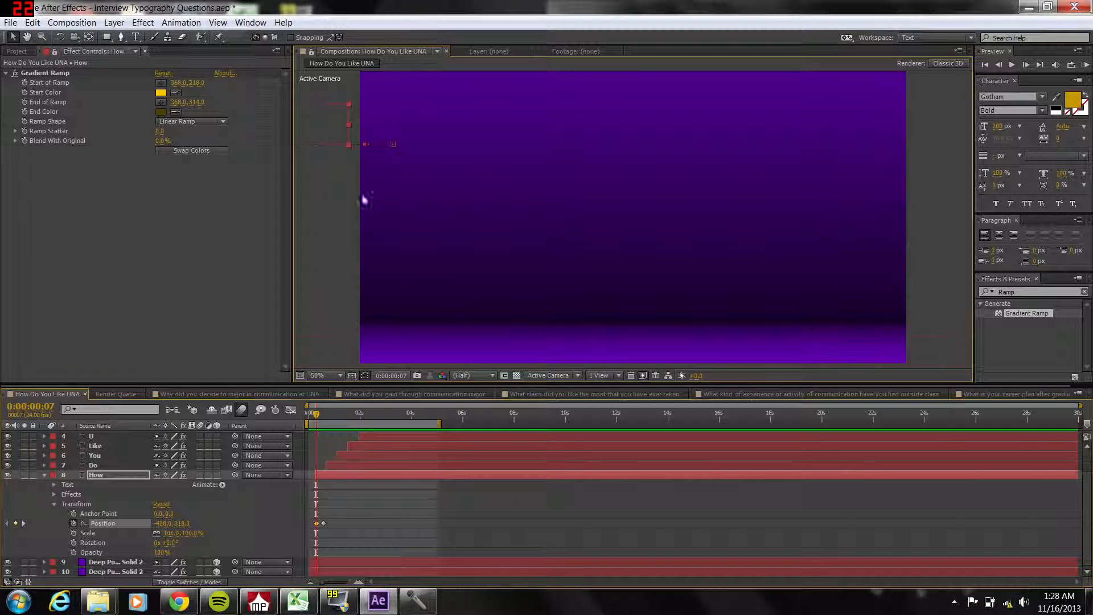
pyautogui.press(',')
pyautogui.press('.')
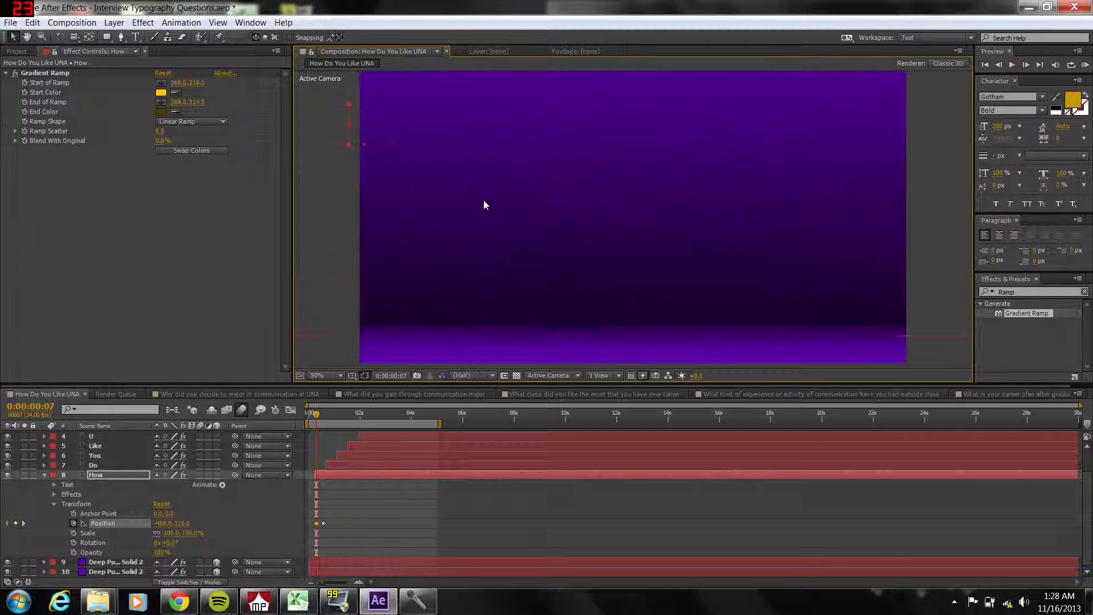
pyautogui.click(303, 413)
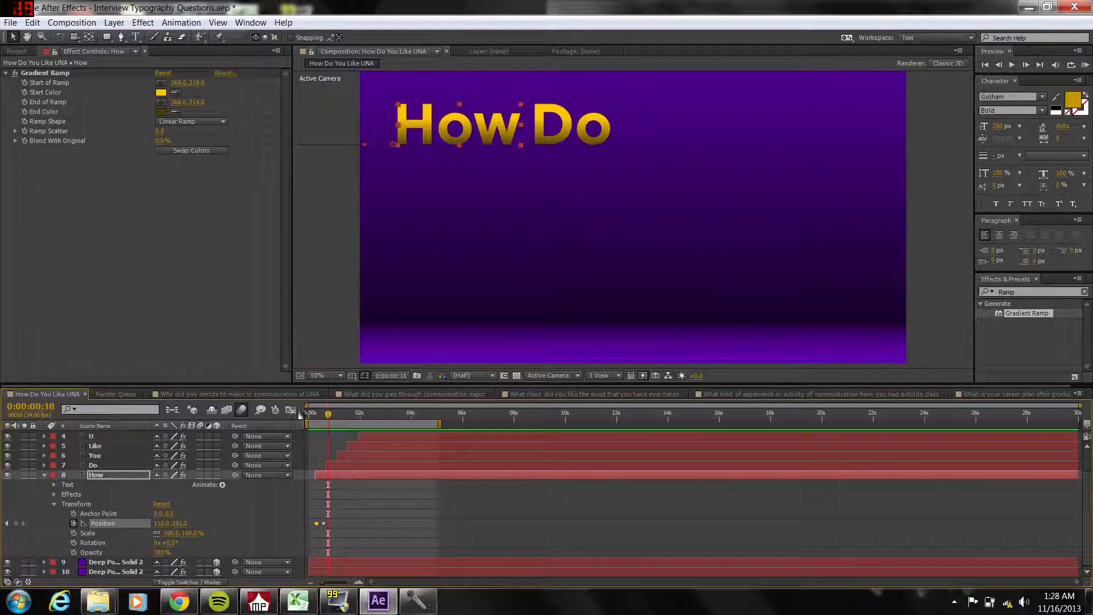
pyautogui.press('Home')
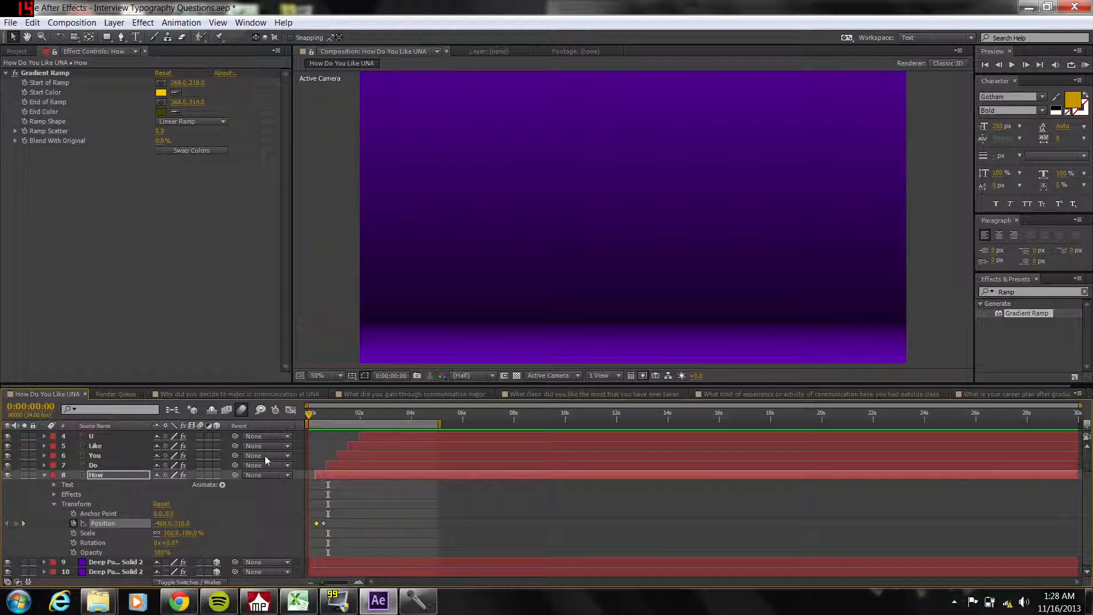
# Keyframe Do's resting Position at 0:00:00:23 and a Position just beyond the frame's left edge at 0:00:00:17.
pyautogui.click(44, 465)
pyautogui.moveTo(322, 416)
pyautogui.mouseDown()
pyautogui.moveTo(344, 419)
pyautogui.moveTo(334, 419)
pyautogui.mouseUp()
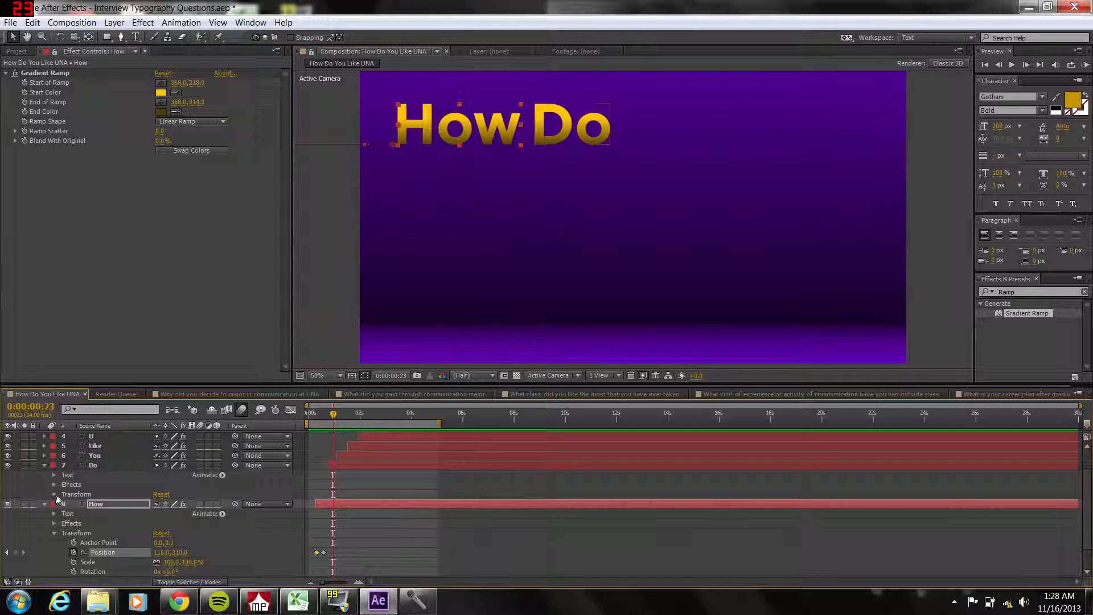
pyautogui.click(54, 494)
pyautogui.click(72, 514)
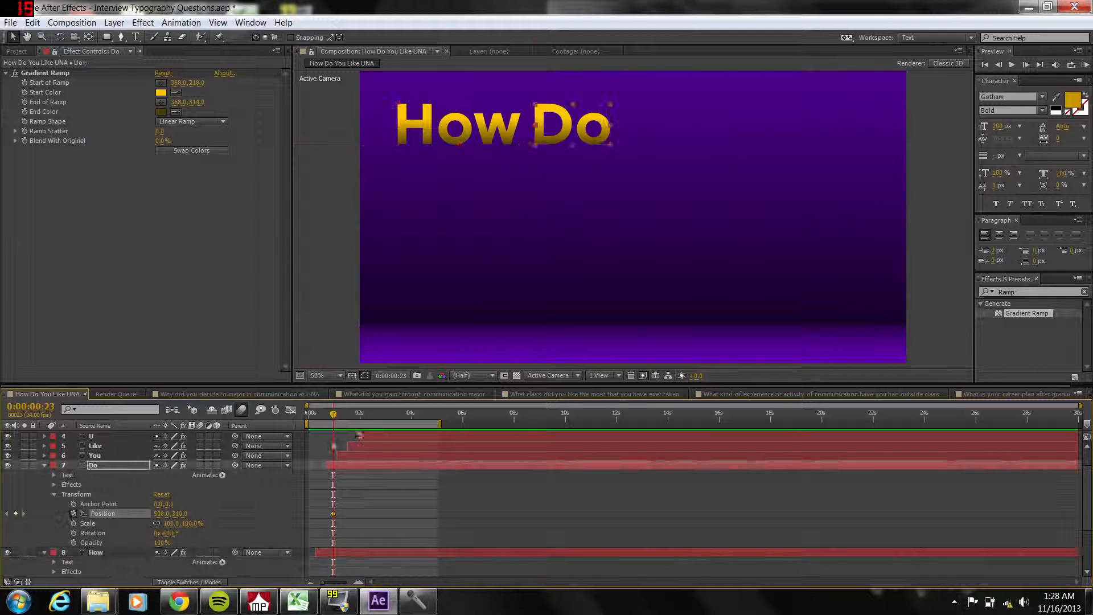
pyautogui.moveTo(334, 414); pyautogui.dragTo(329, 417)
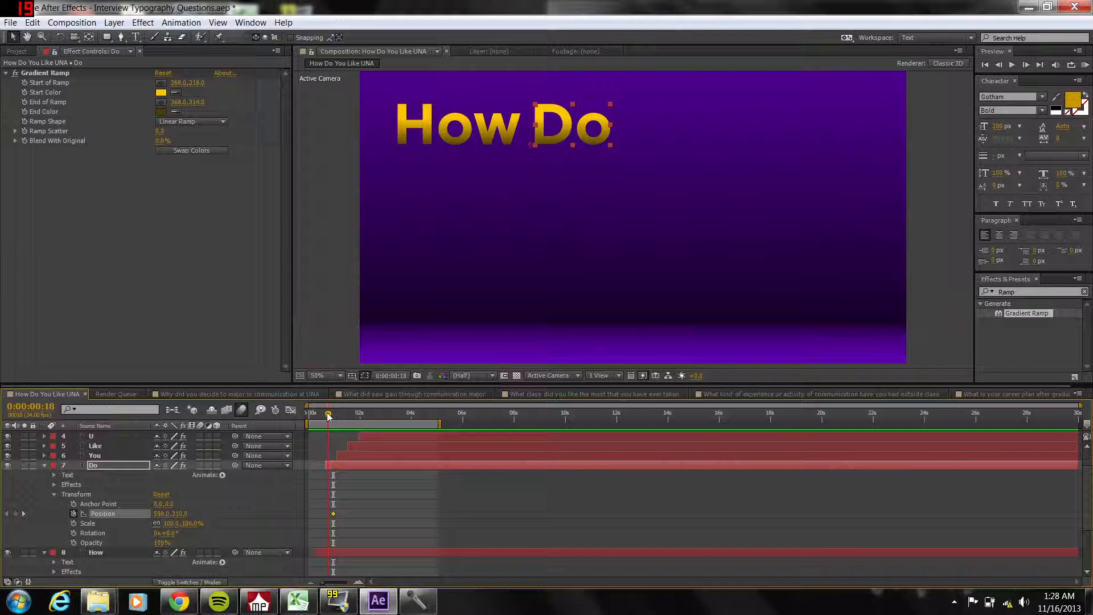
pyautogui.moveTo(329, 417); pyautogui.dragTo(324, 421)
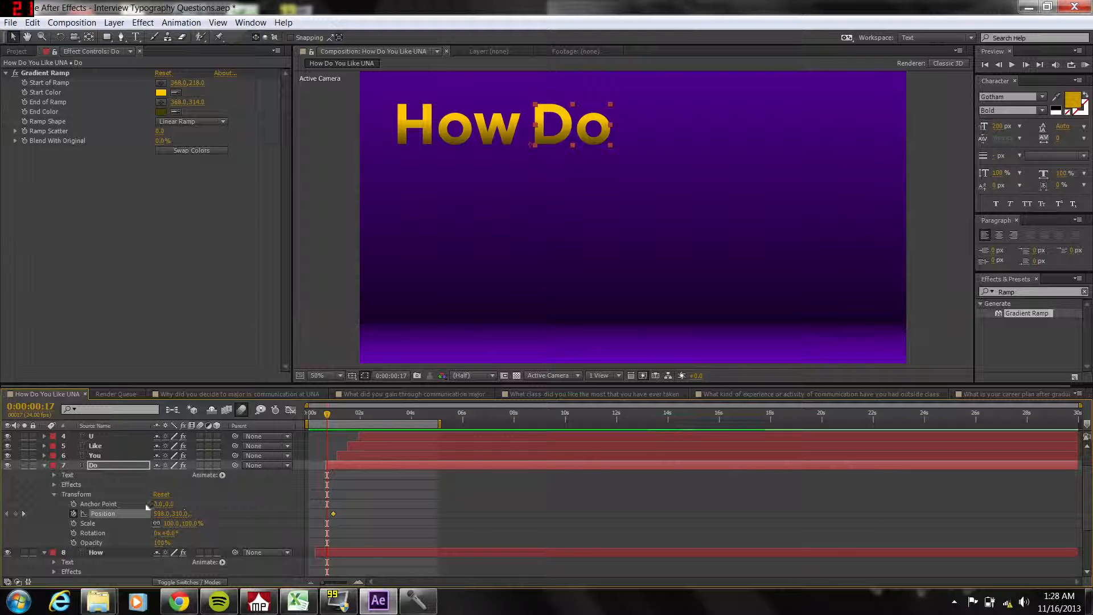
pyautogui.moveTo(570, 132); pyautogui.dragTo(315, 145)
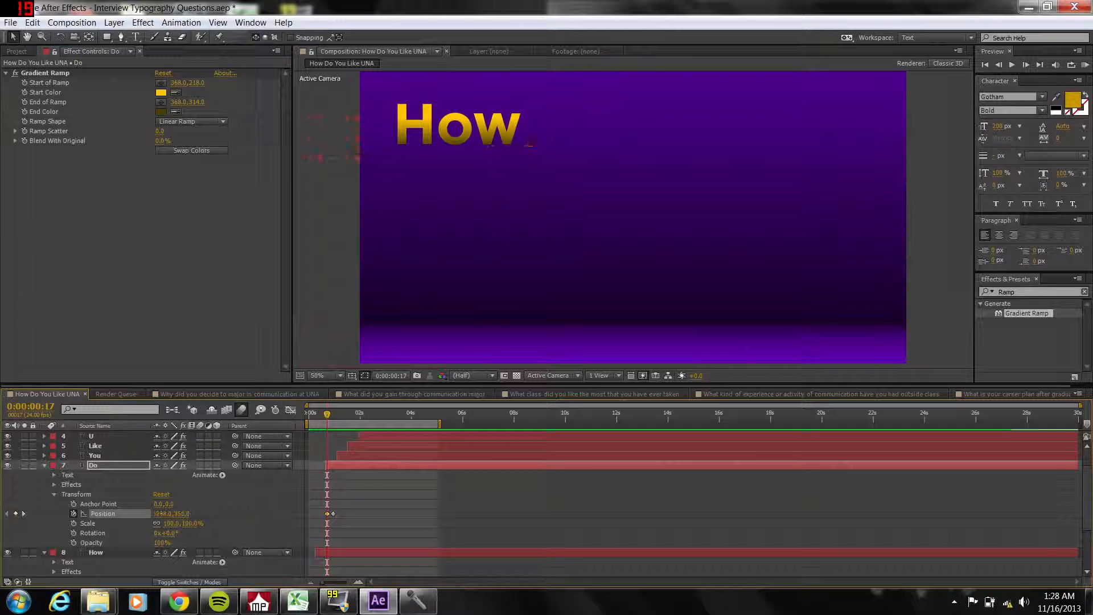
pyautogui.moveTo(319, 138); pyautogui.dragTo(320, 137)
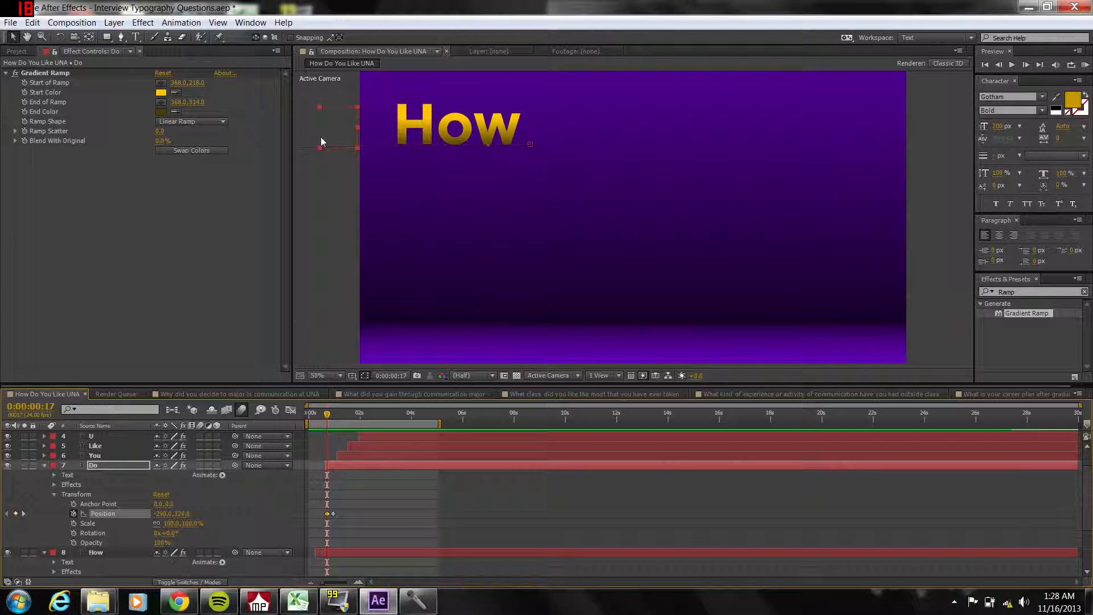
# Expand the Transform properties of the You and Like layers.
pyautogui.click(44, 456)
pyautogui.click(43, 447)
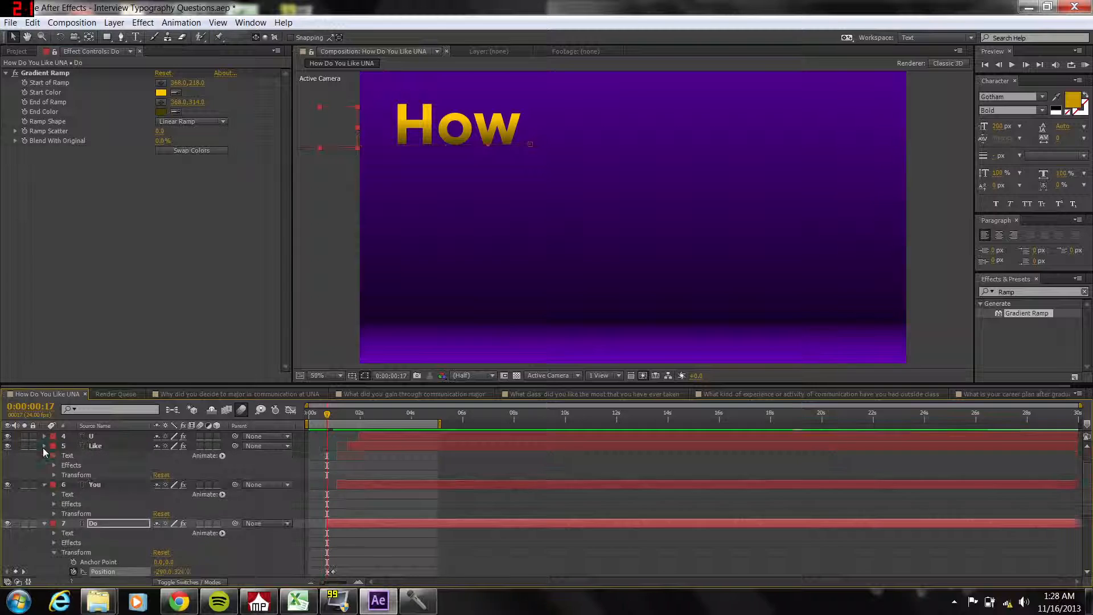
pyautogui.click(54, 512)
pyautogui.click(53, 475)
pyautogui.scroll(-1, 170, 511)
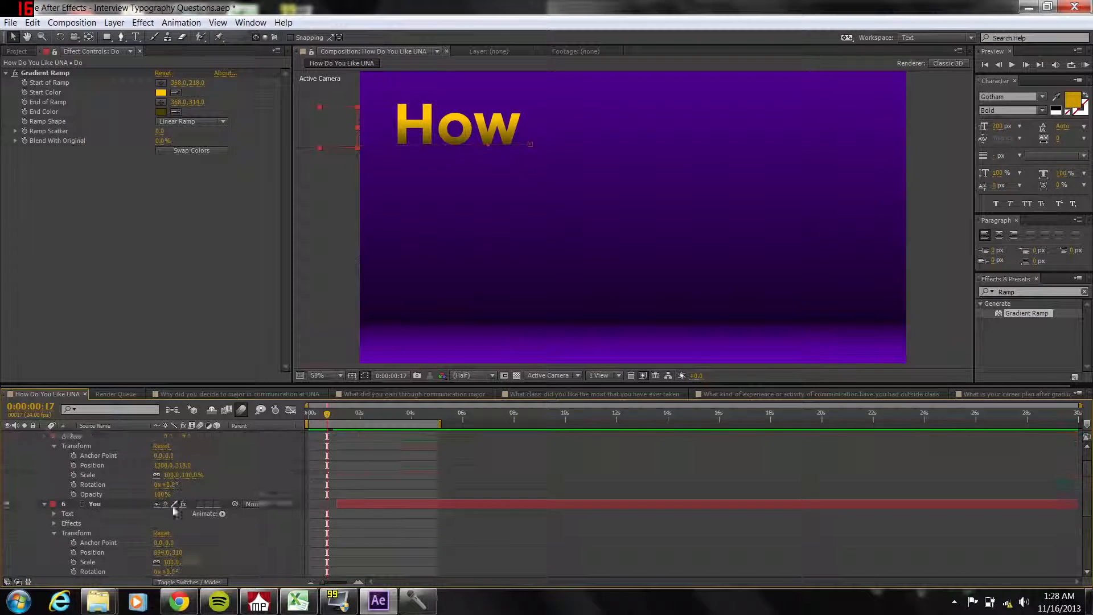
pyautogui.scroll(-1, 176, 513)
# Keyframe You's resting Position at 0:00:01:10 and a Position just beyond the frame's right edge at 0:00:01:03.
pyautogui.moveTo(327, 415); pyautogui.dragTo(343, 416)
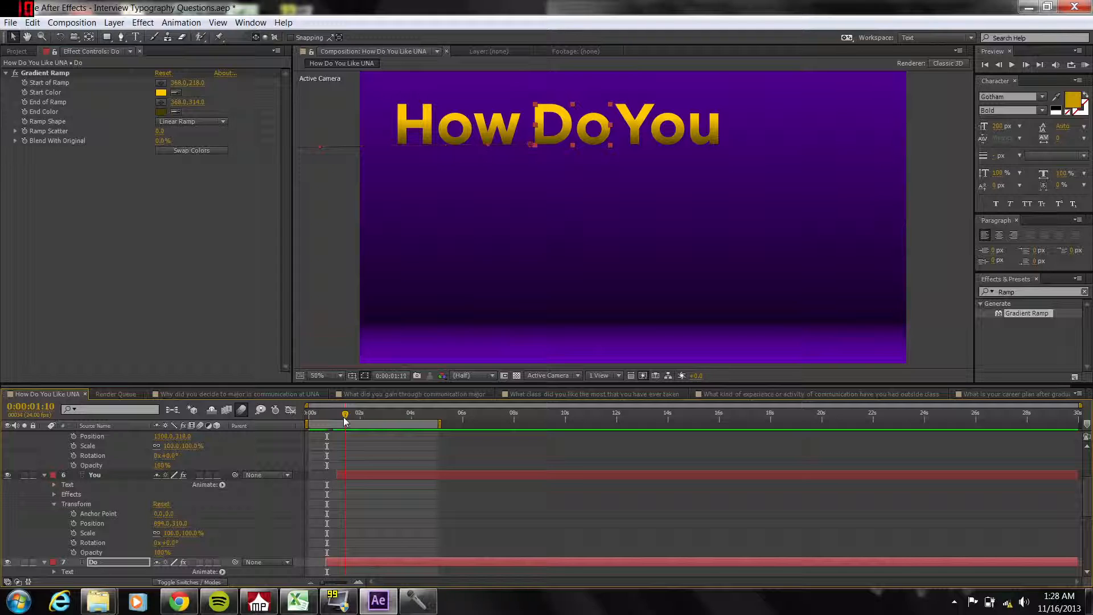
pyautogui.click(75, 523)
pyautogui.moveTo(348, 418); pyautogui.dragTo(334, 420)
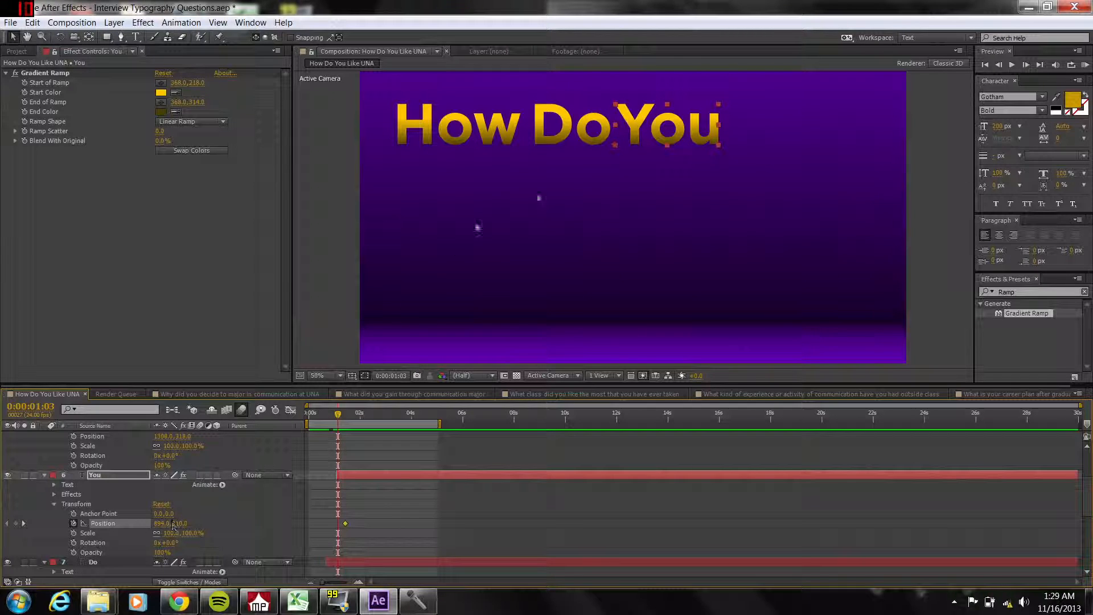
pyautogui.moveTo(658, 131); pyautogui.dragTo(951, 129)
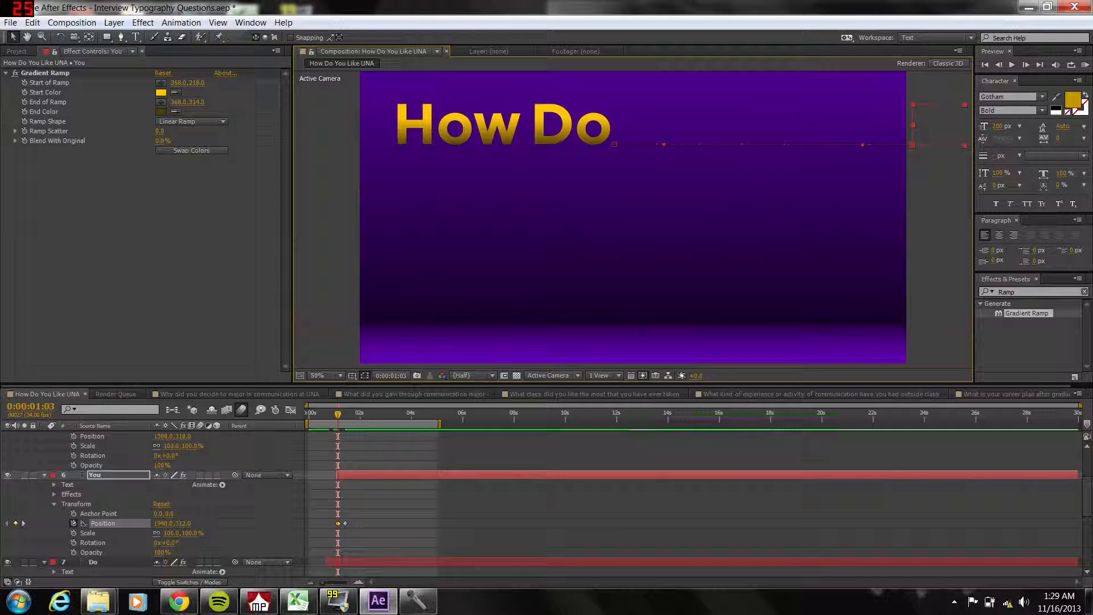
# Keyframe Like's resting Position at 0:00:01:21 and a Position beyond the frame's right edge at 0:00:01:13, and preview the animation.
pyautogui.scroll(1, 254, 460)
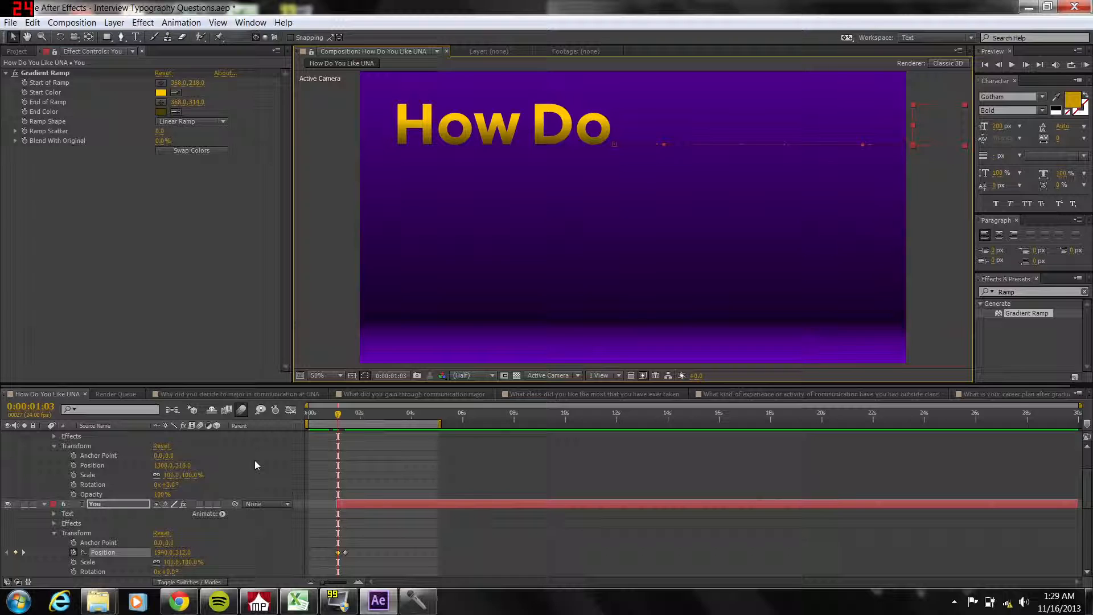
pyautogui.scroll(1, 255, 460)
pyautogui.click(370, 445)
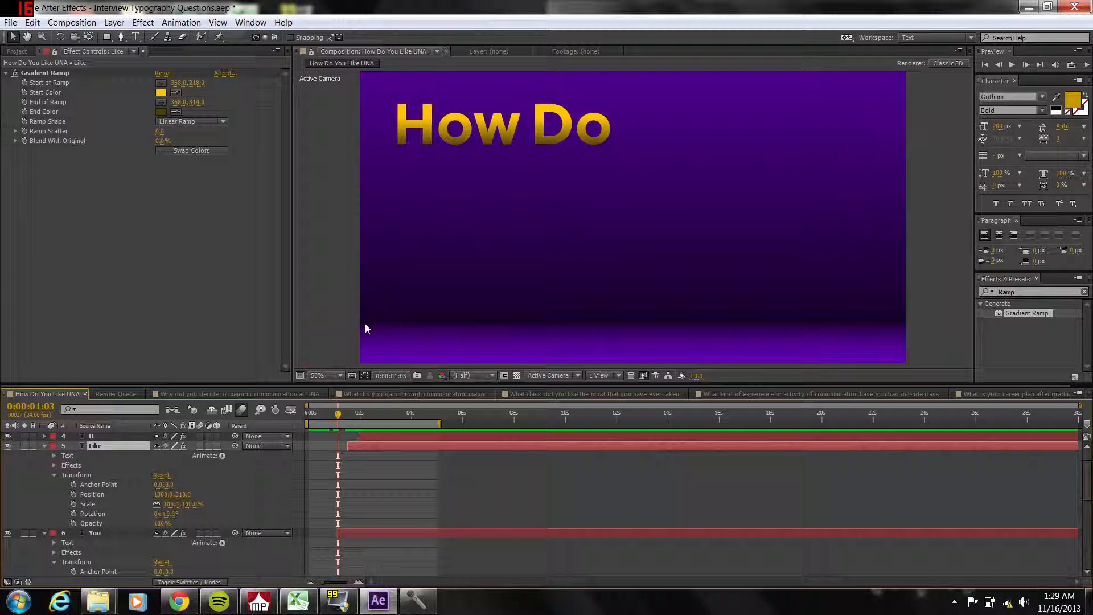
pyautogui.moveTo(340, 417); pyautogui.dragTo(357, 415)
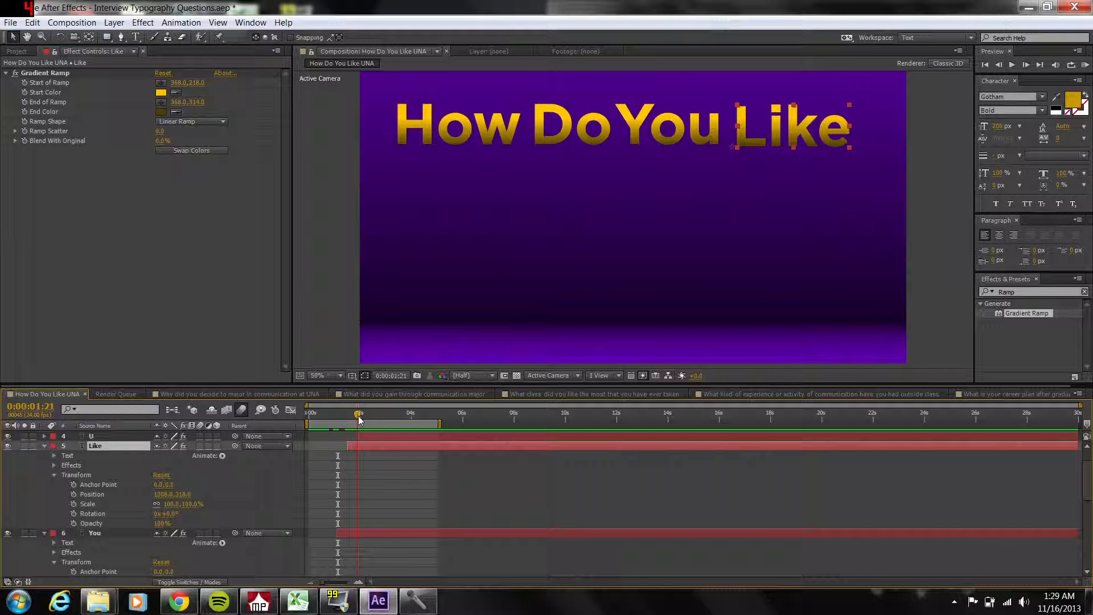
pyautogui.click(73, 494)
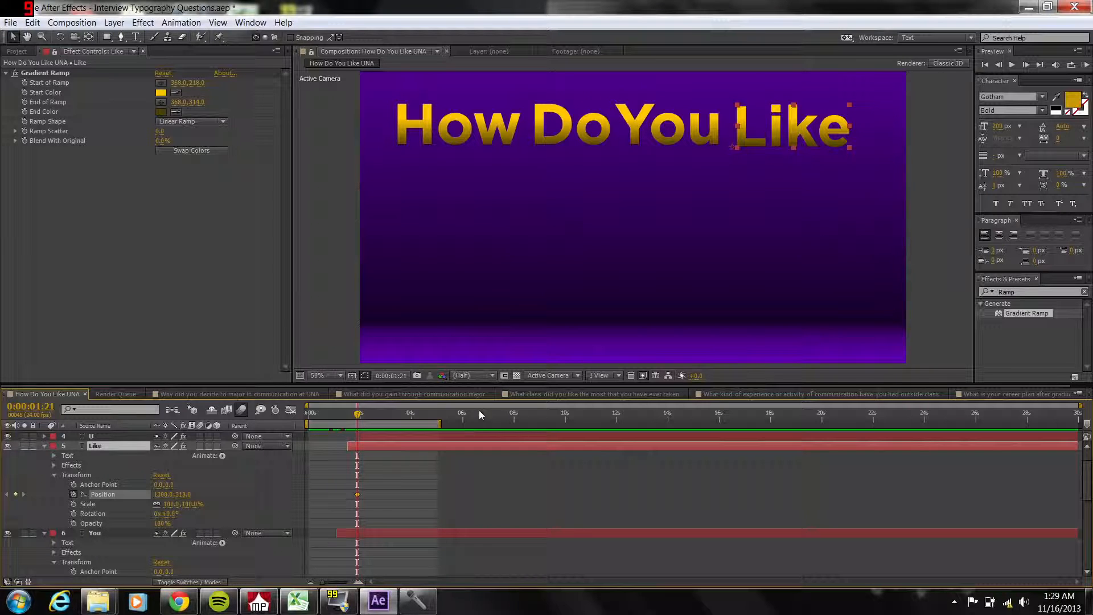
pyautogui.moveTo(359, 417); pyautogui.dragTo(335, 415)
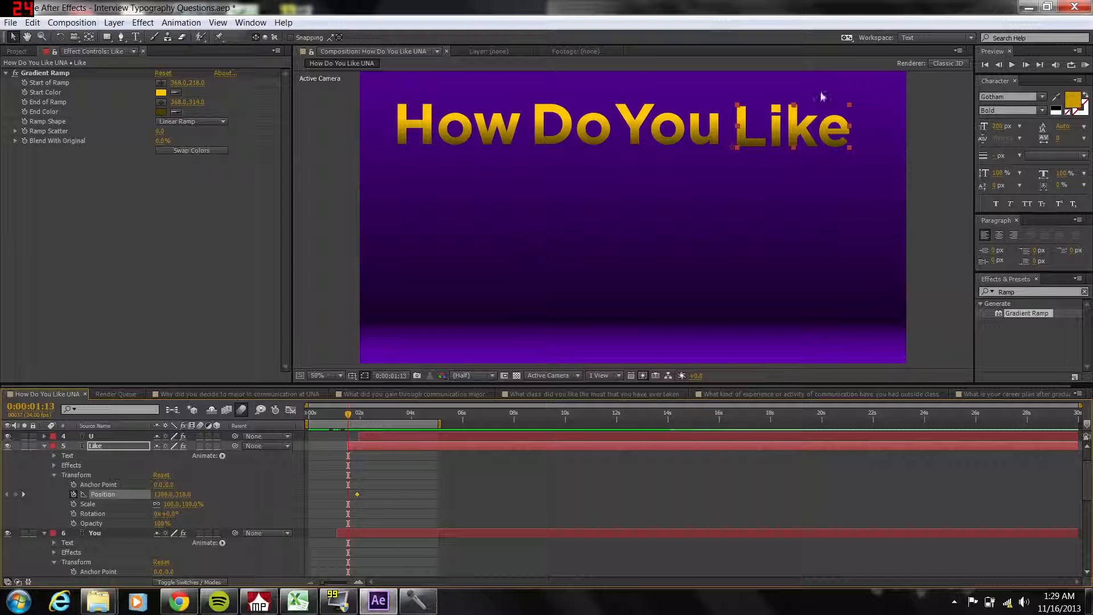
pyautogui.moveTo(820, 125); pyautogui.dragTo(969, 126)
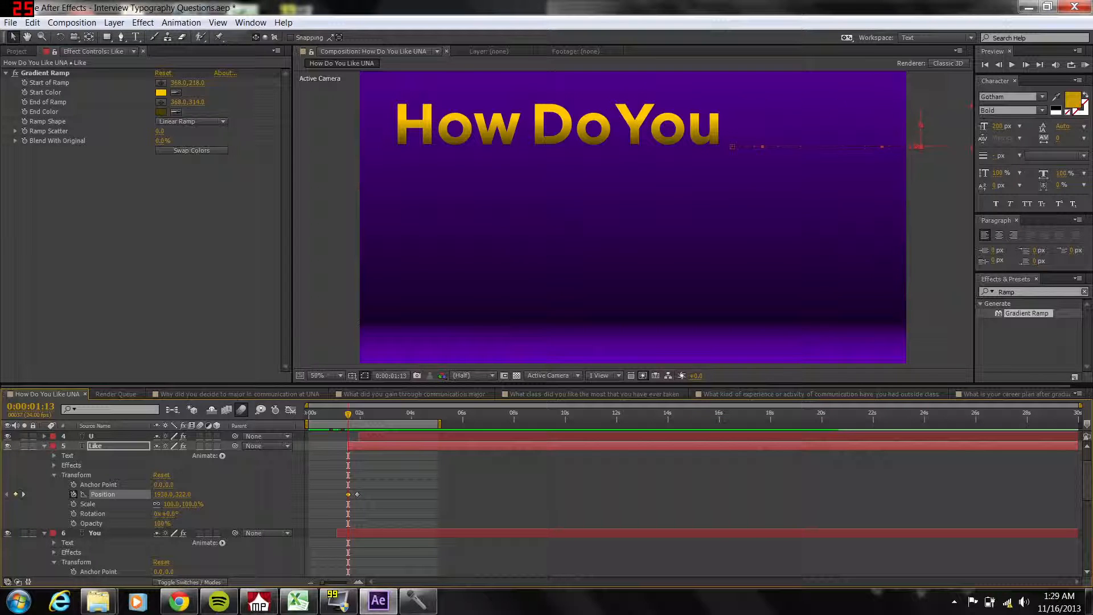
pyautogui.click(964, 128)
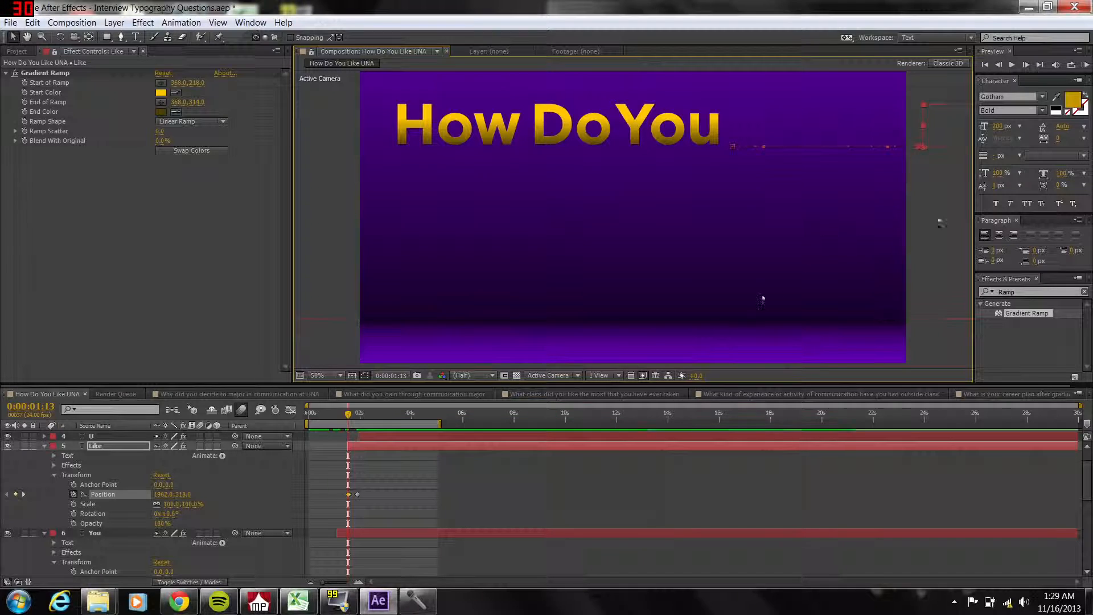
pyautogui.click(1084, 65)
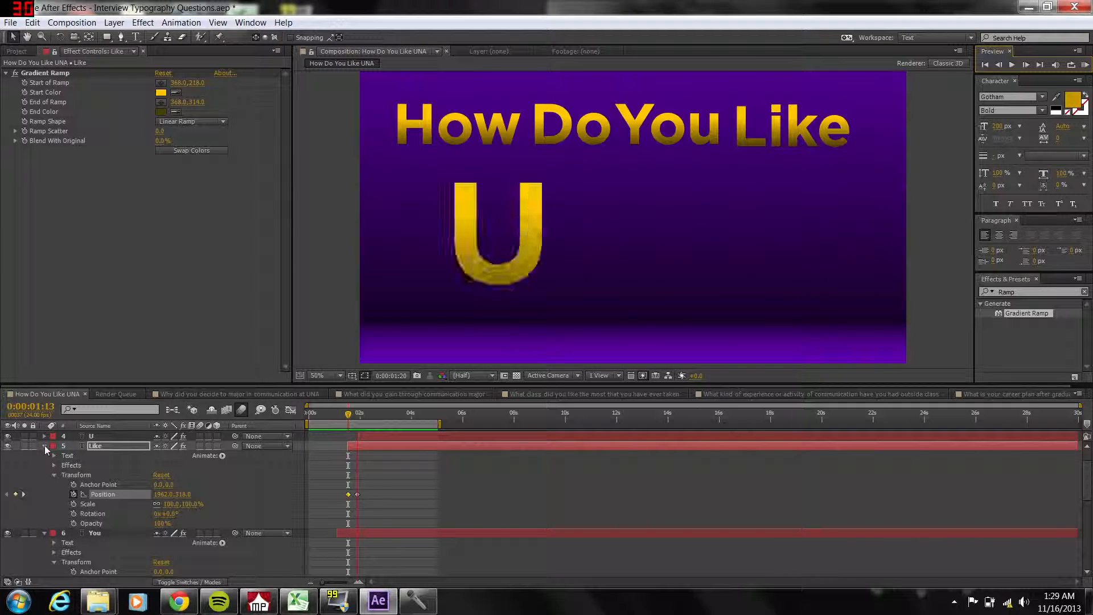
pyautogui.press('space')
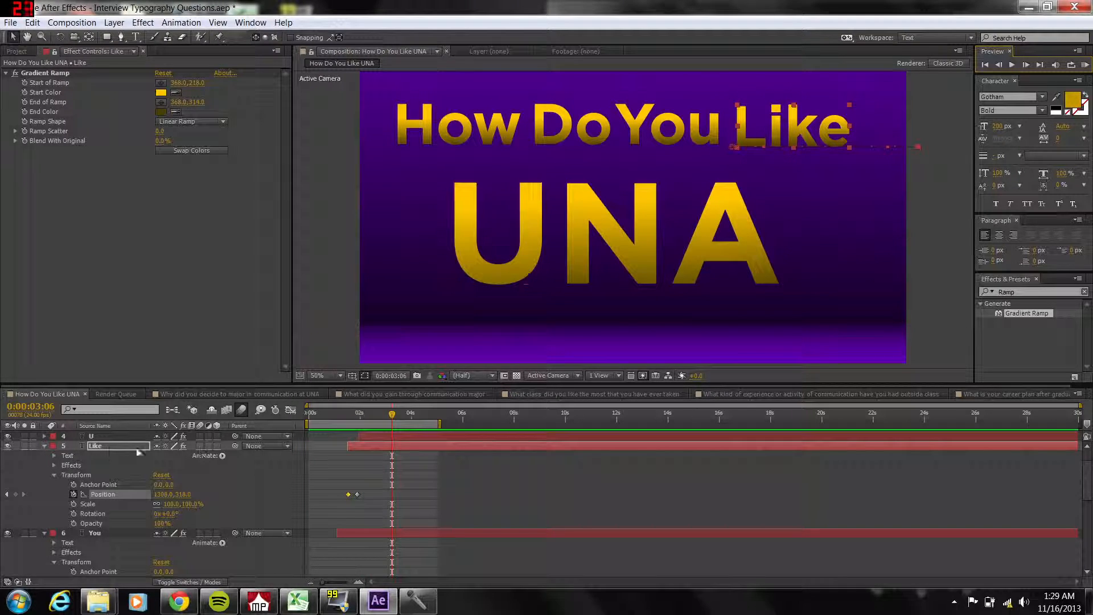
# Enable motion blur for the Like, You, Do and How layers, collapse their properties and preview the animation.
pyautogui.click(200, 446)
pyautogui.click(200, 533)
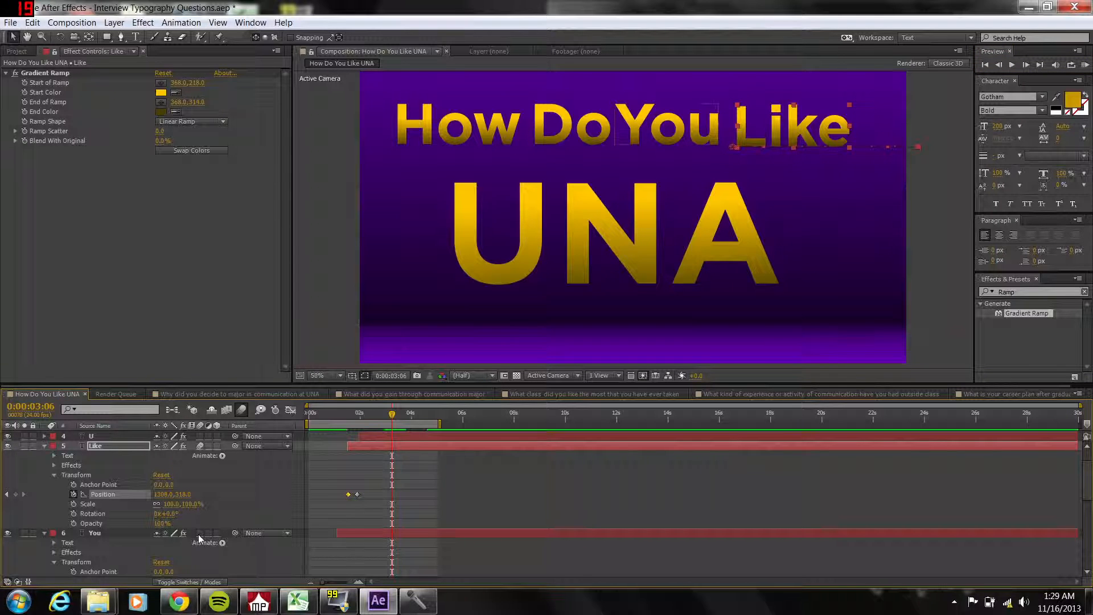
pyautogui.click(44, 446)
pyautogui.click(43, 455)
pyautogui.click(200, 465)
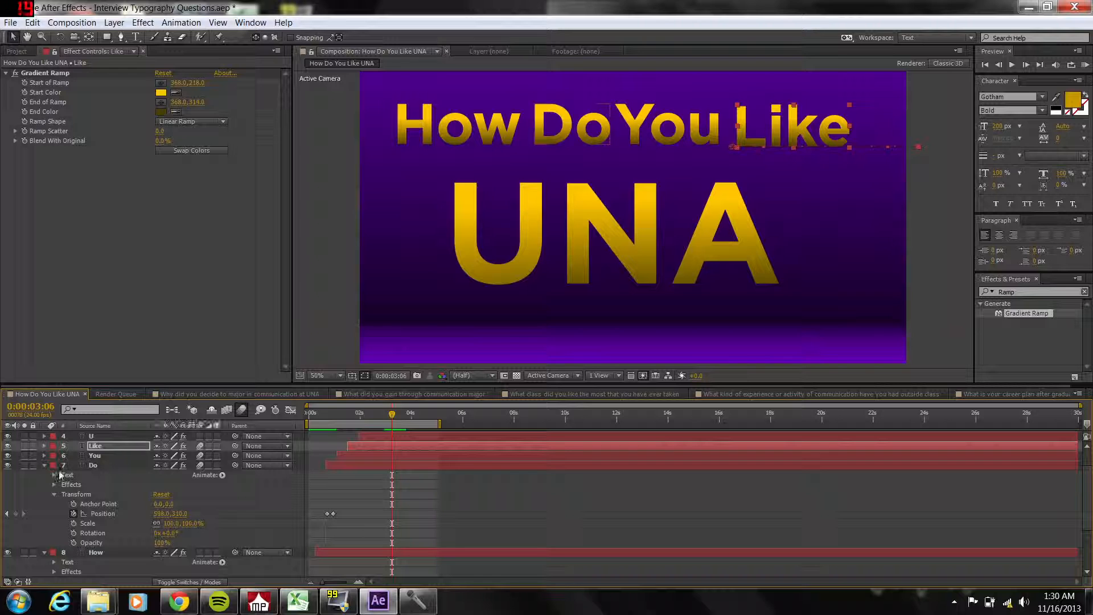
pyautogui.click(44, 465)
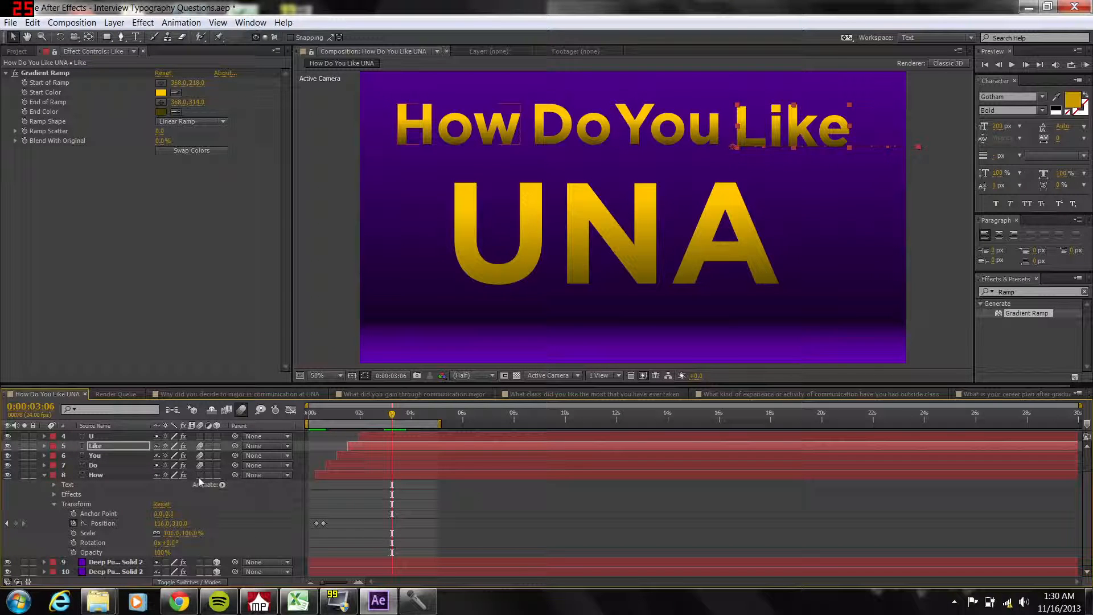
pyautogui.click(45, 475)
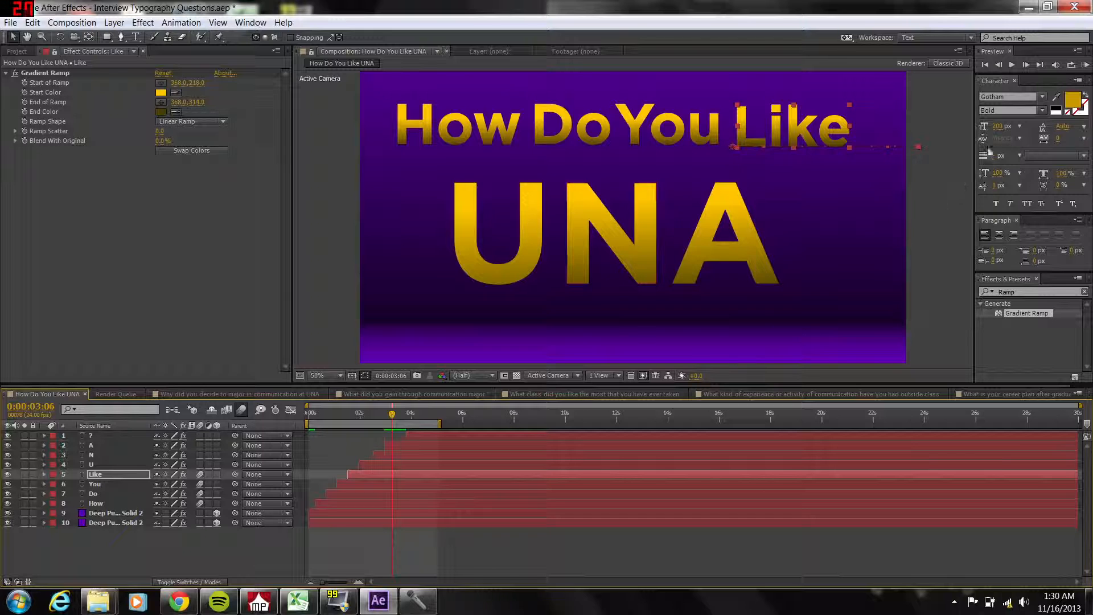
pyautogui.click(1085, 64)
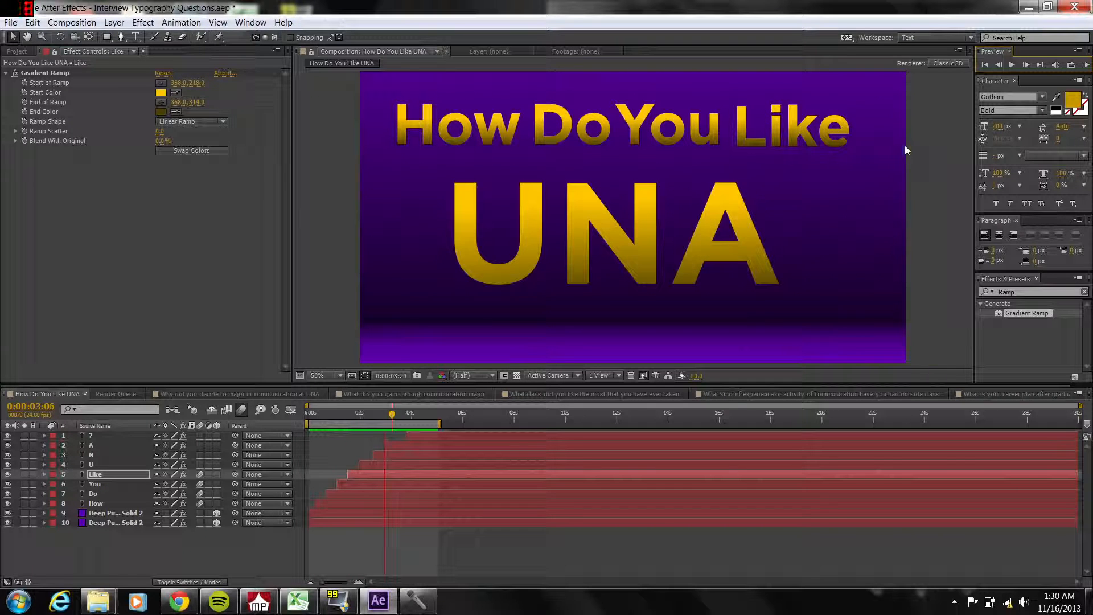
pyautogui.press('space')
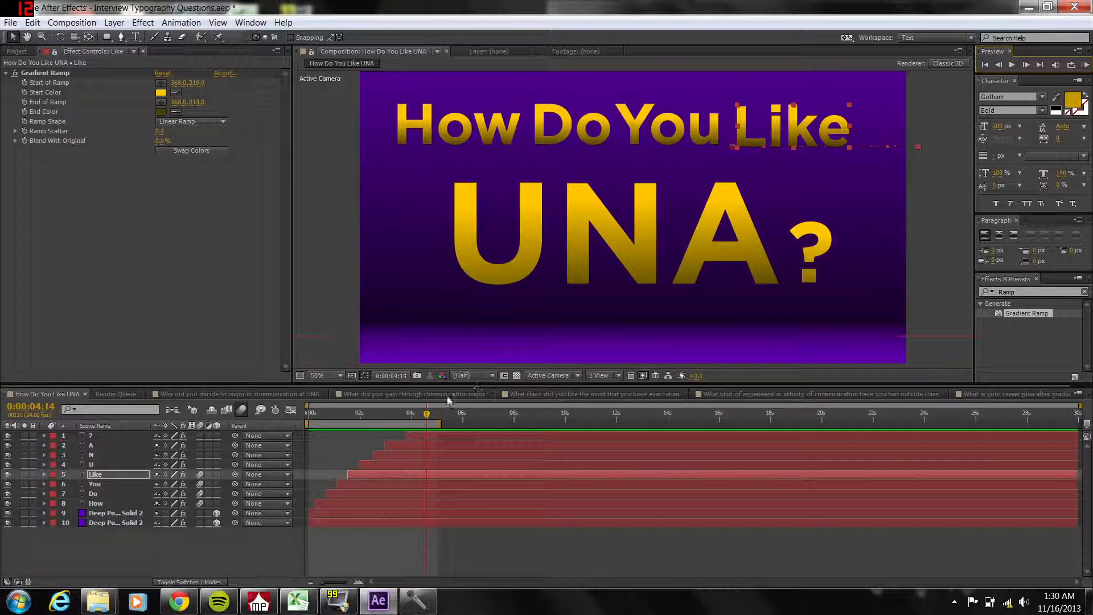
# Expand the U, N and A layers, go to 0:00:02:10 and reveal the U's Transform properties.
pyautogui.click(43, 465)
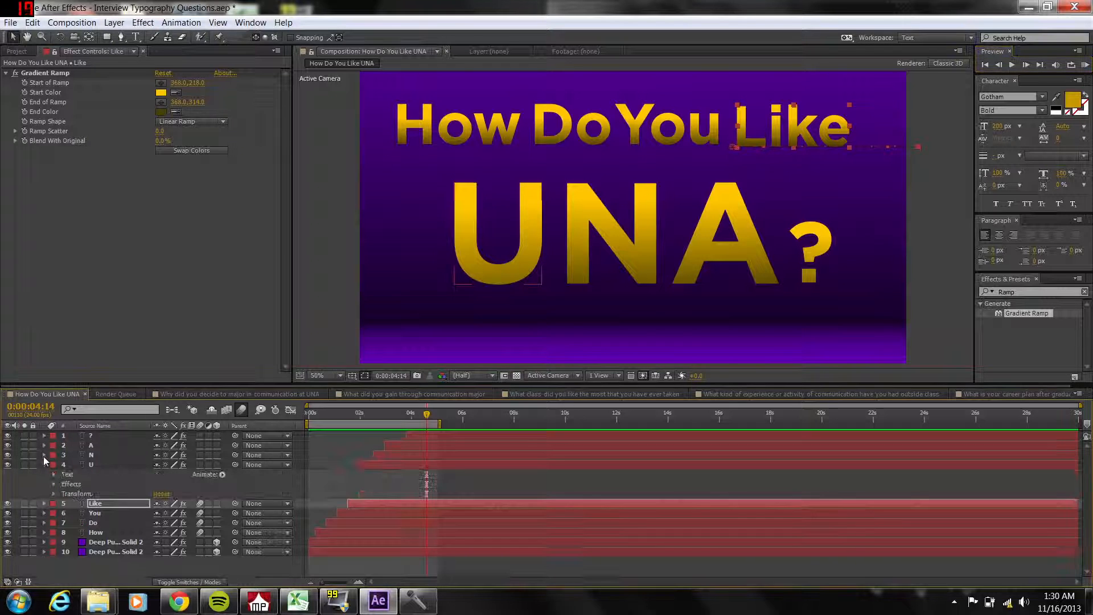
pyautogui.click(43, 455)
pyautogui.click(44, 445)
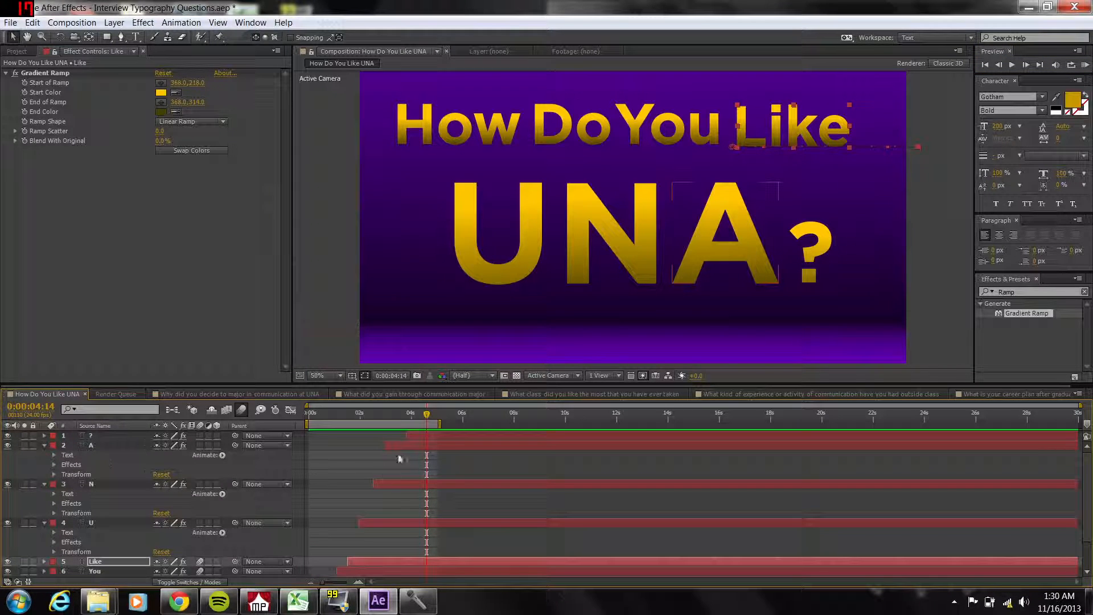
pyautogui.moveTo(426, 414); pyautogui.dragTo(371, 429)
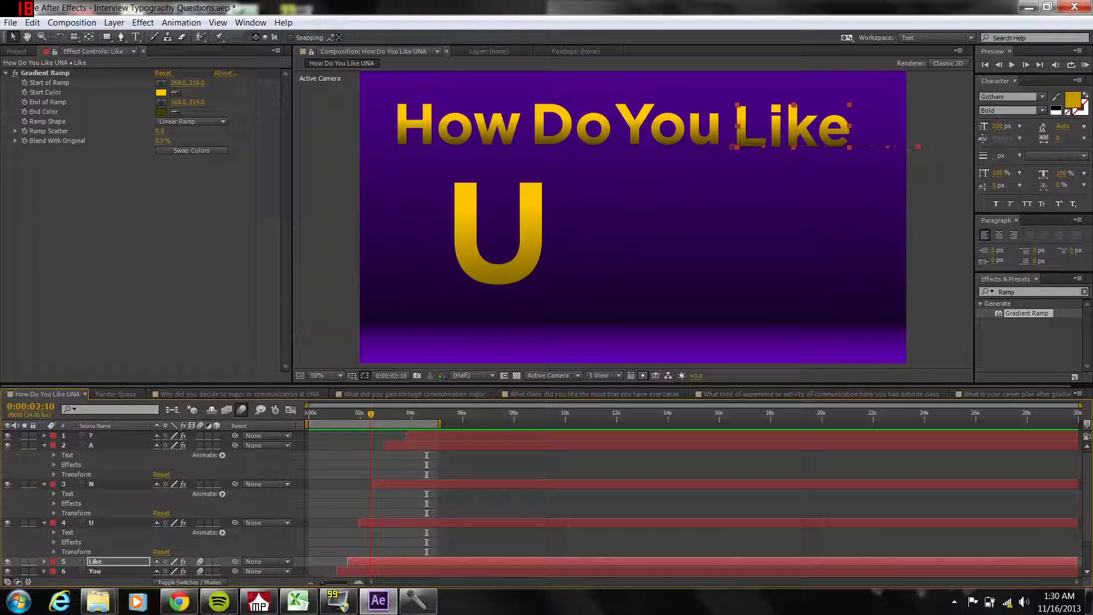
pyautogui.click(58, 544)
pyautogui.click(53, 551)
pyautogui.scroll(-3, 70, 531)
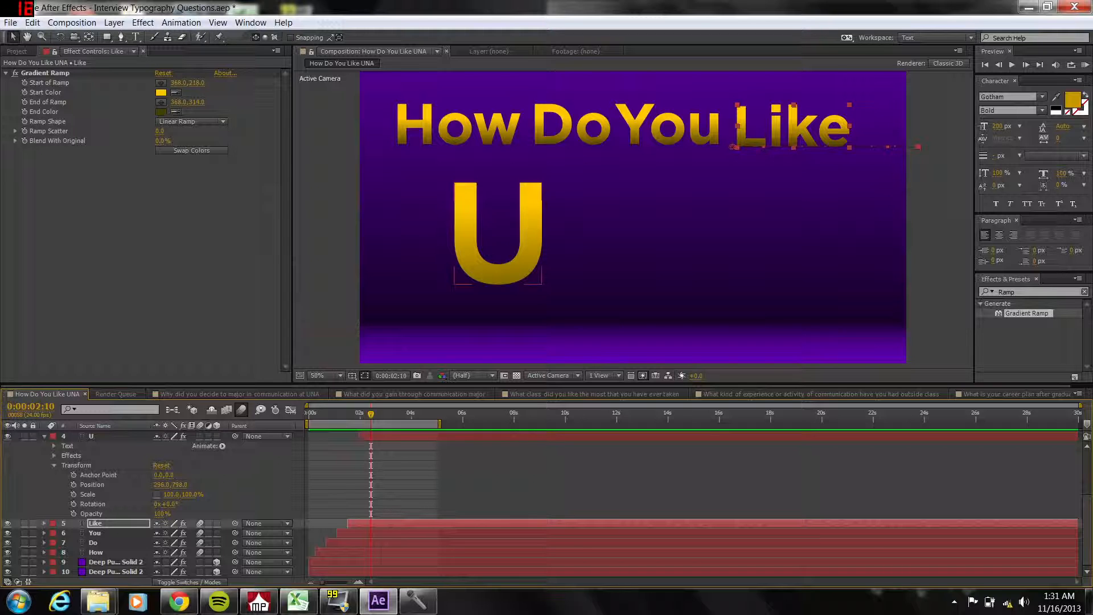
# Try to animate the U's vertical scale with a Scale keyframe at 0:00:02:00.
pyautogui.moveTo(193, 494); pyautogui.dragTo(200, 496)
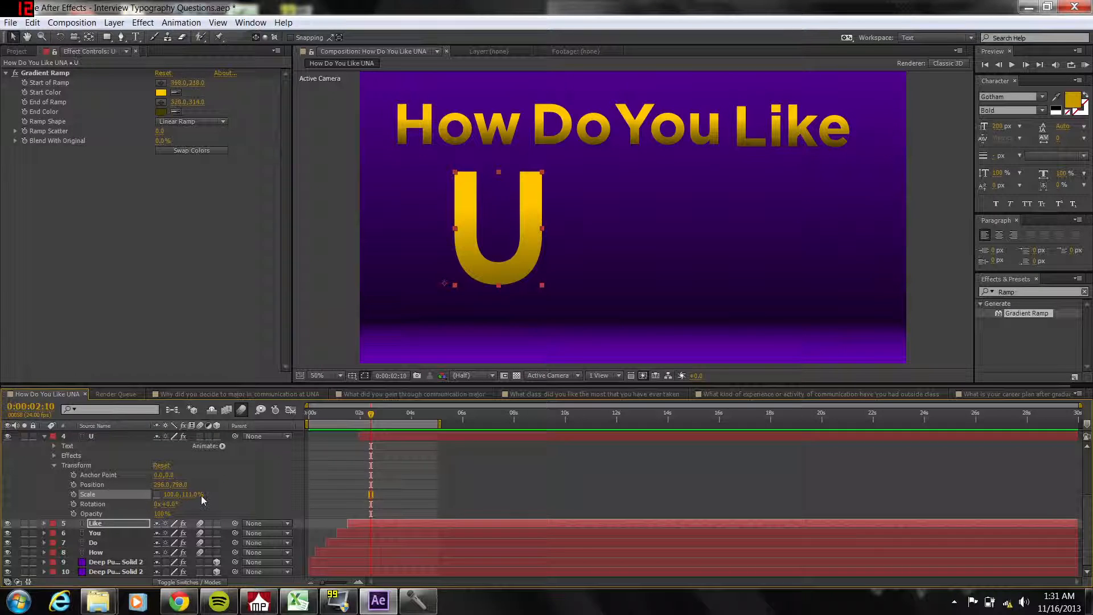
pyautogui.hotkey('ctrl', 'z')
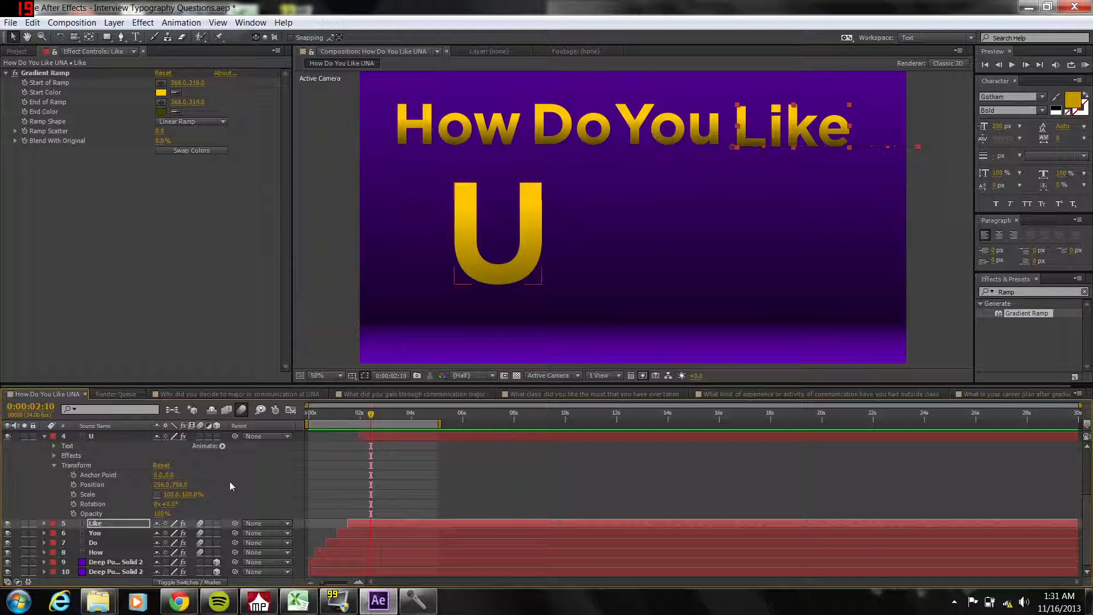
pyautogui.moveTo(367, 421); pyautogui.dragTo(360, 420)
pyautogui.press('[')
pyautogui.click(74, 493)
pyautogui.click(192, 494)
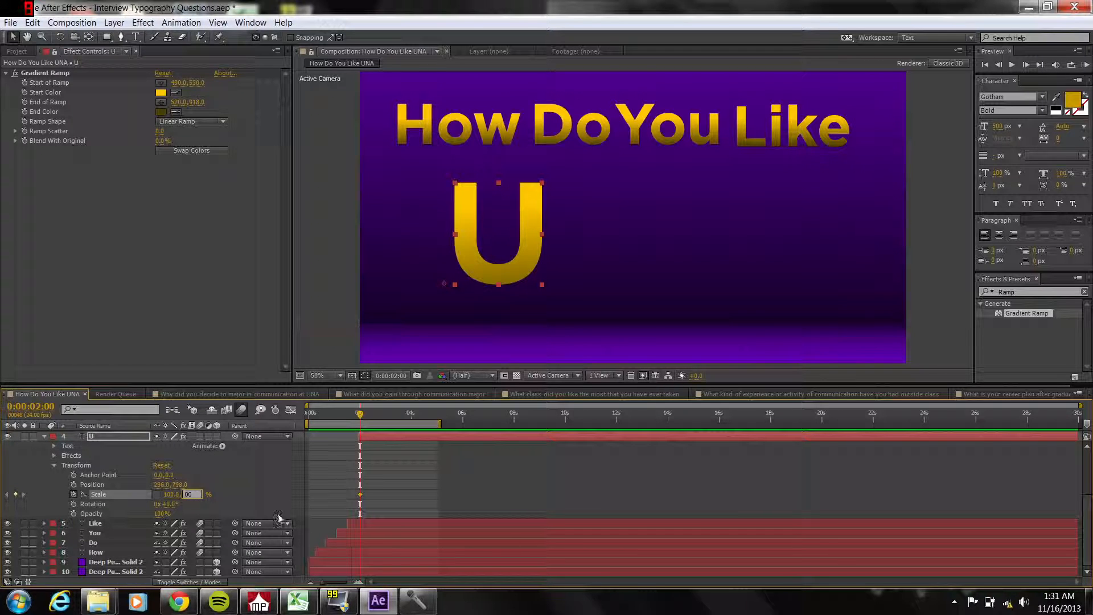
pyautogui.hotkey('ctrl', 'a')
pyautogui.click(73, 495)
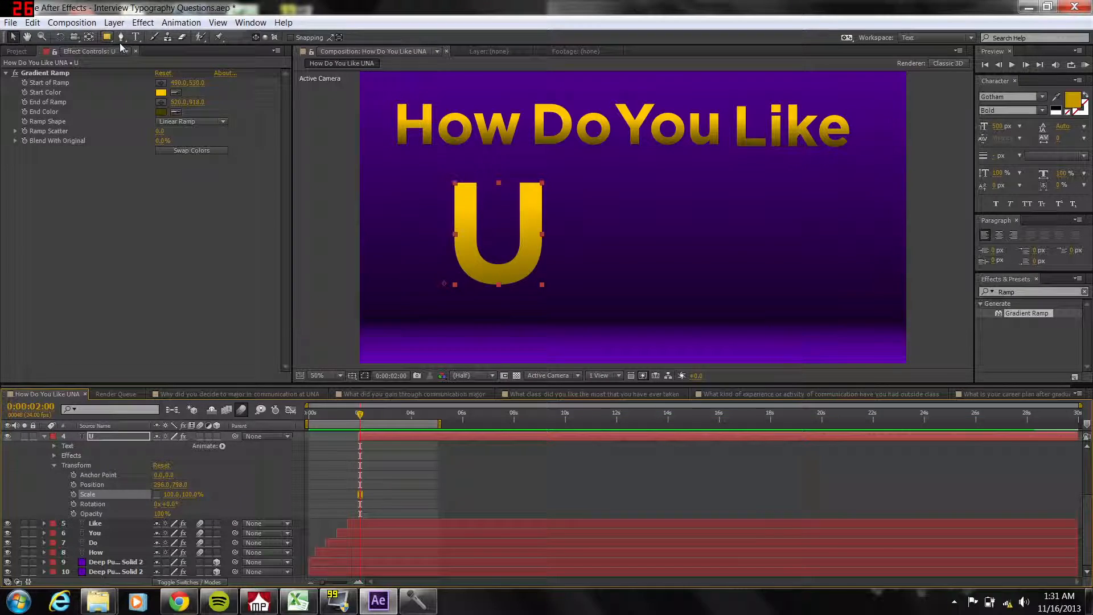
# Move the U's anchor point to the bottom centre of the letter at 192.0, 0.0, keeping the letter in place.
pyautogui.click(95, 475)
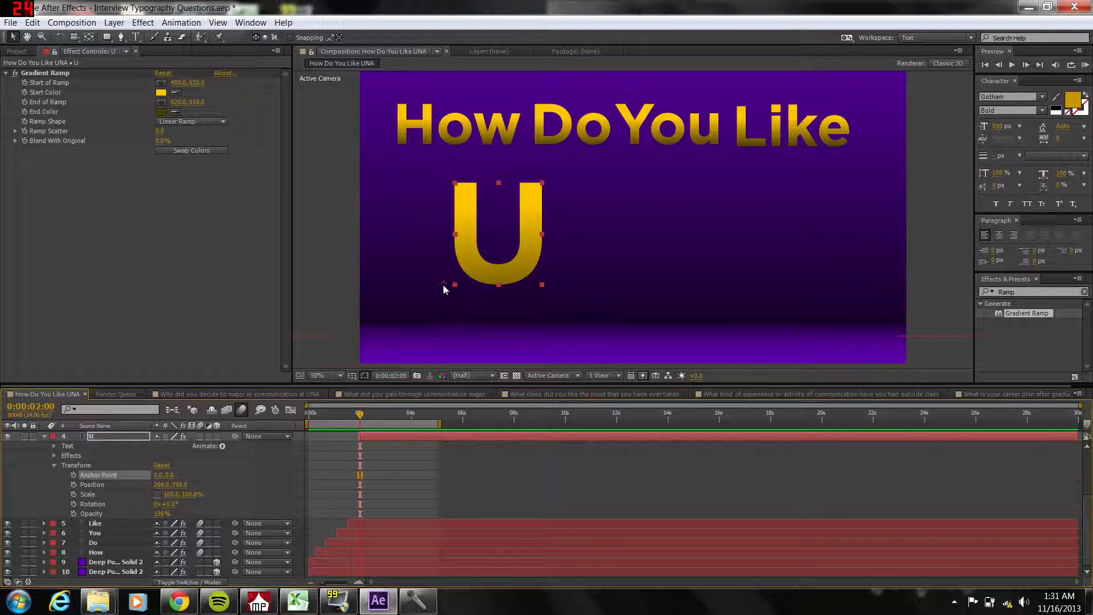
pyautogui.scroll(3, 445, 281)
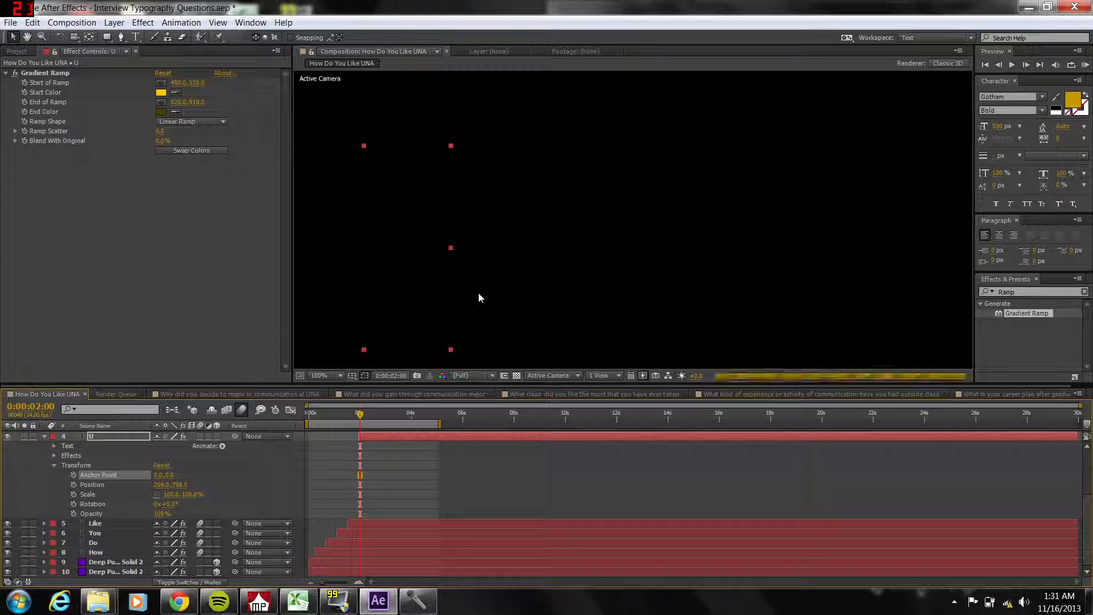
pyautogui.press('space')
pyautogui.moveTo(446, 281); pyautogui.dragTo(712, 77)
pyautogui.moveTo(450, 245); pyautogui.dragTo(706, 228)
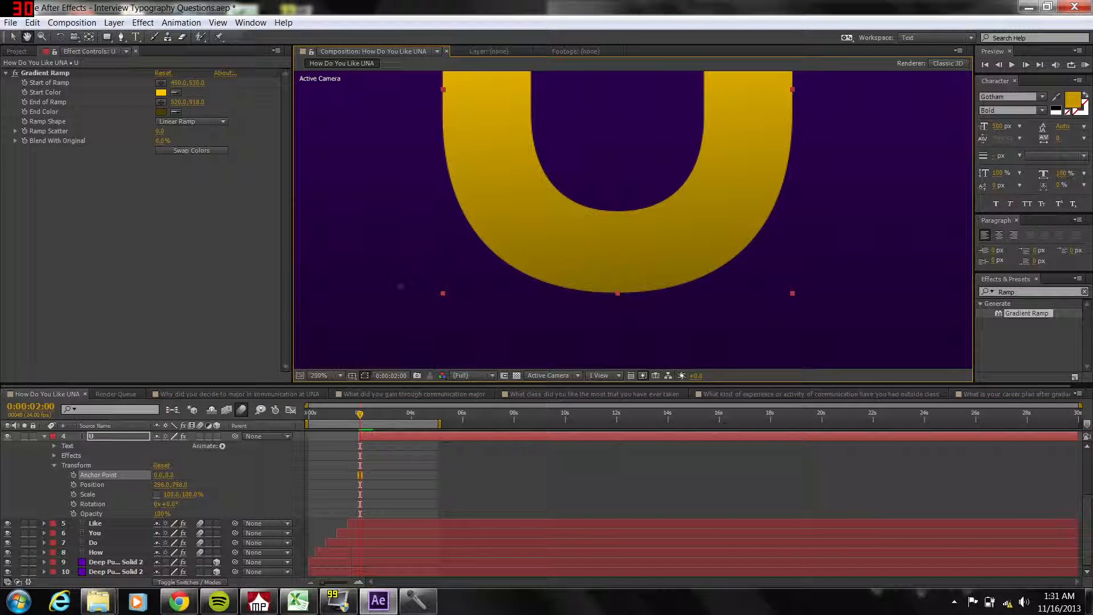
pyautogui.press(',')
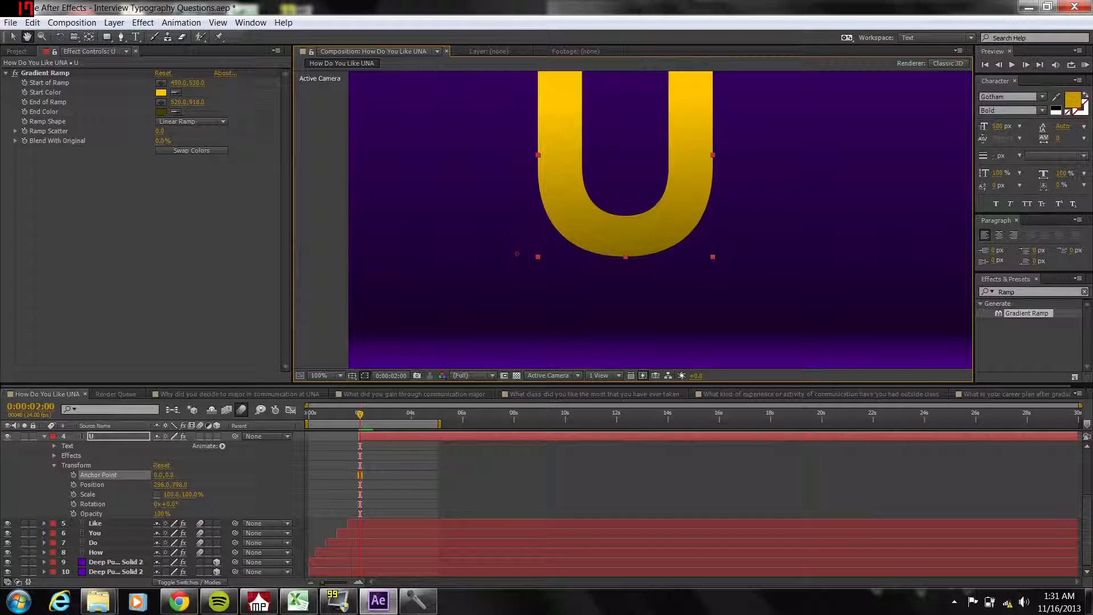
pyautogui.press(',')
pyautogui.press(',')
pyautogui.press('.')
pyautogui.press('.')
pyautogui.press(',')
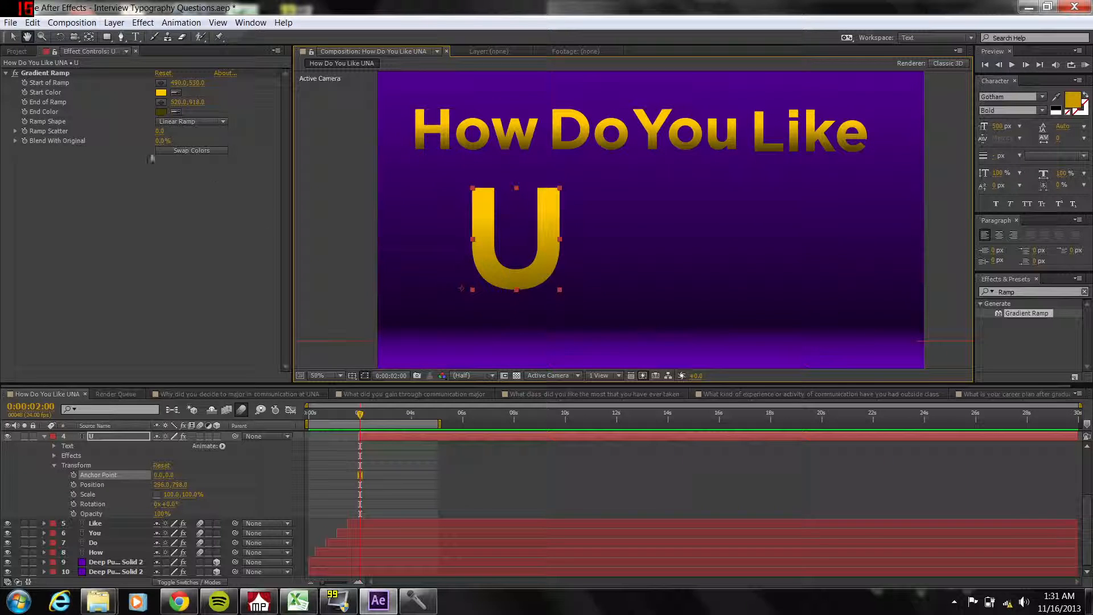
pyautogui.click(89, 36)
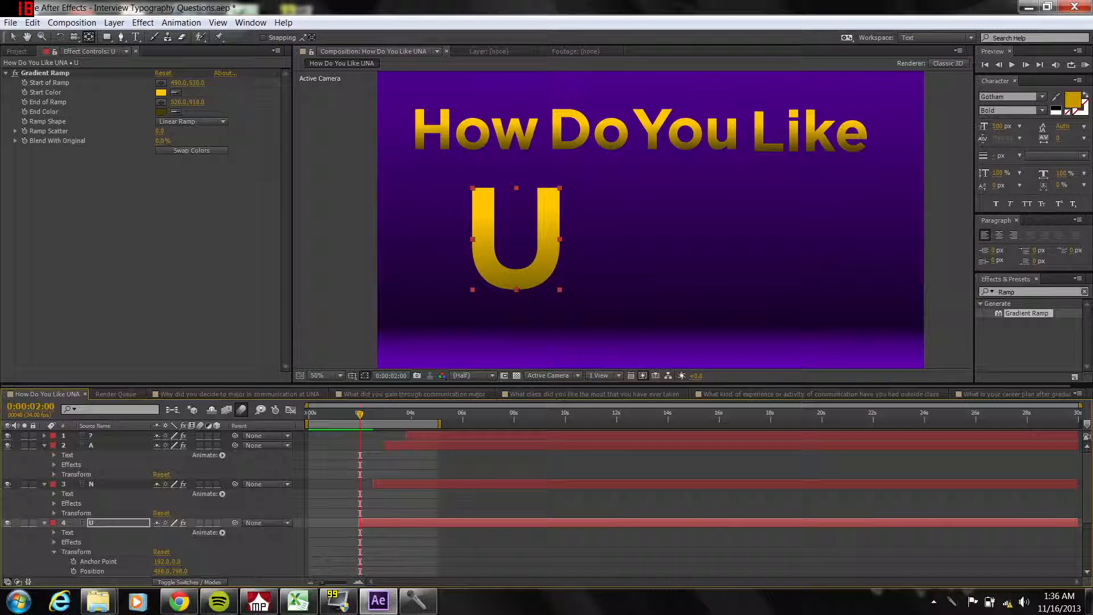
# Set the U's vertical scale to 0% and add its starting Scale keyframe at 0:00:01:23.
pyautogui.scroll(-2, 203, 488)
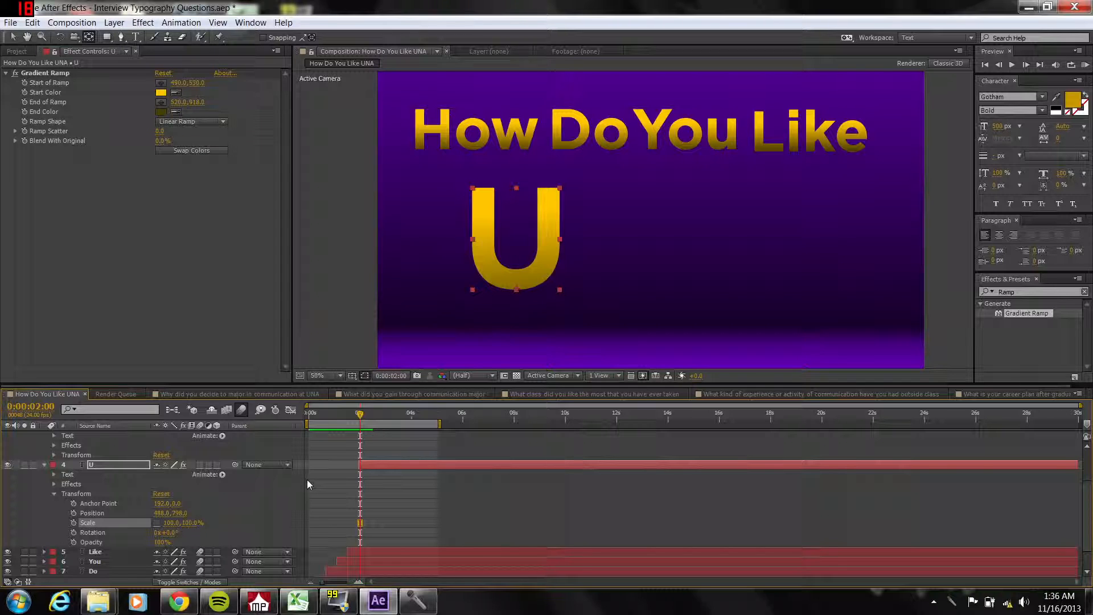
pyautogui.click(192, 523)
pyautogui.write('00')
pyautogui.press('Return')
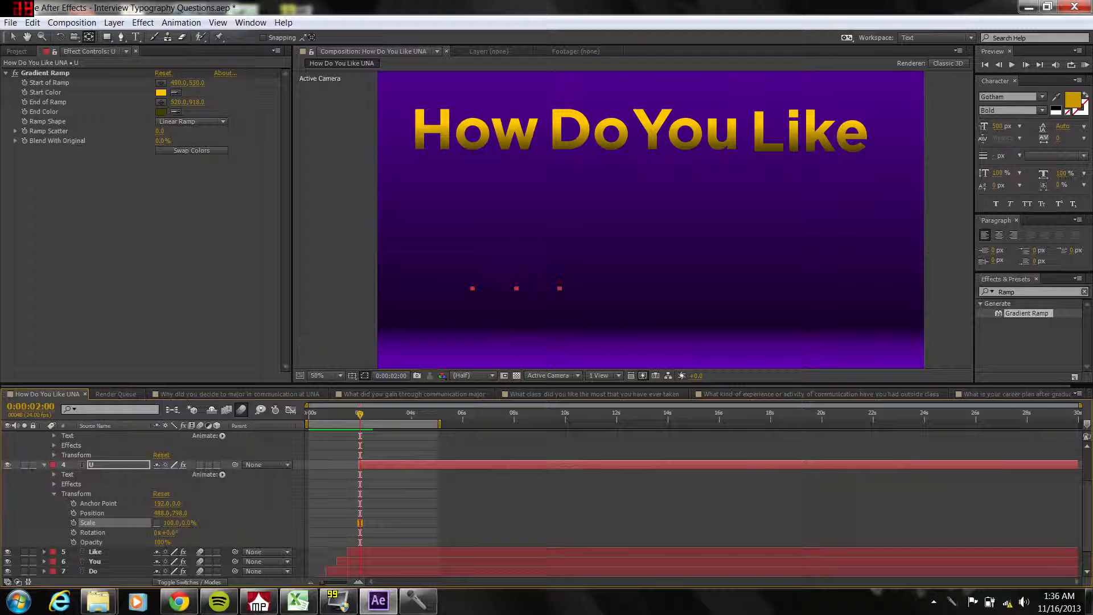
pyautogui.moveTo(372, 415); pyautogui.dragTo(374, 416)
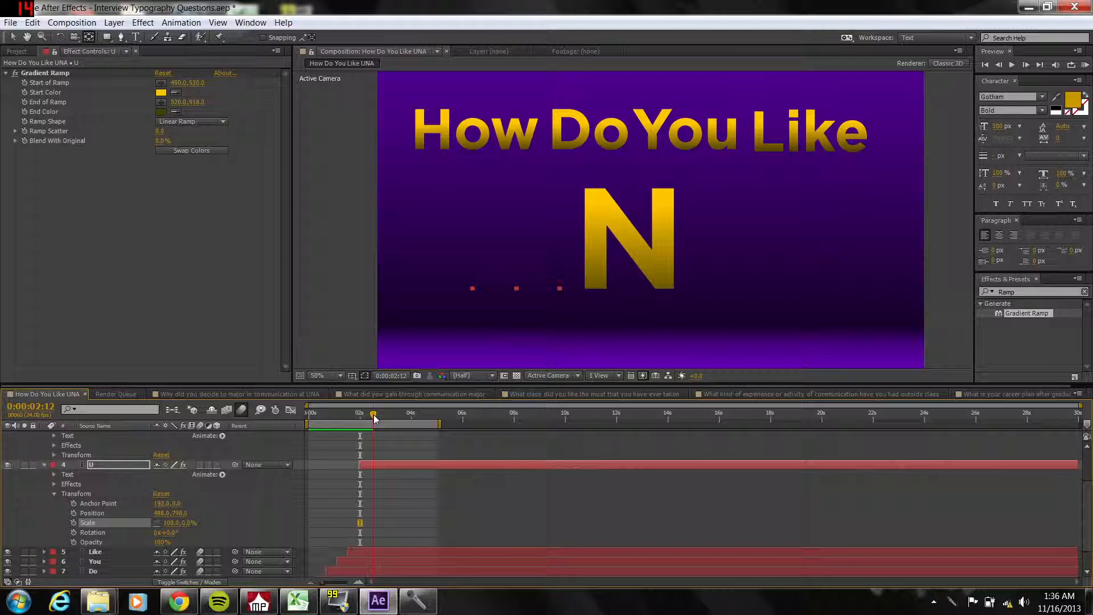
pyautogui.click(189, 523)
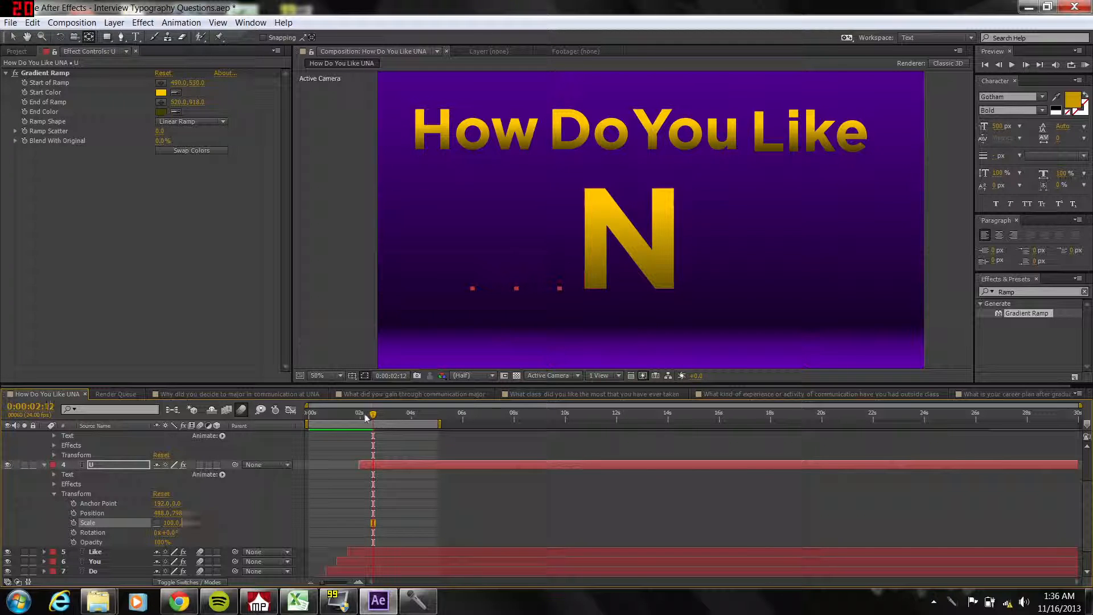
pyautogui.moveTo(373, 416); pyautogui.dragTo(361, 413)
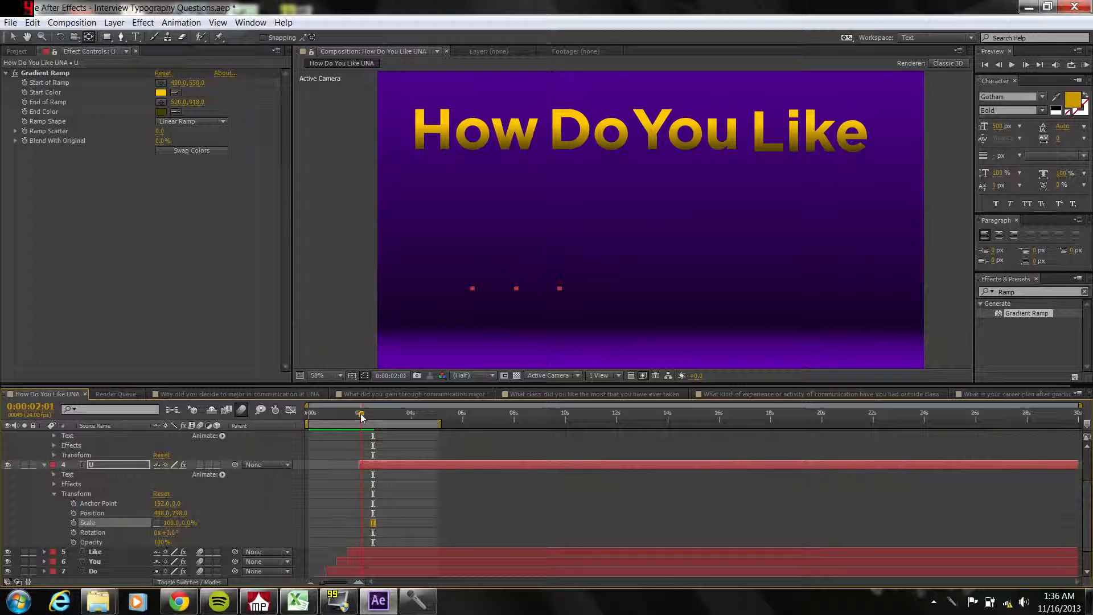
pyautogui.moveTo(361, 413); pyautogui.dragTo(359, 414)
pyautogui.click(74, 523)
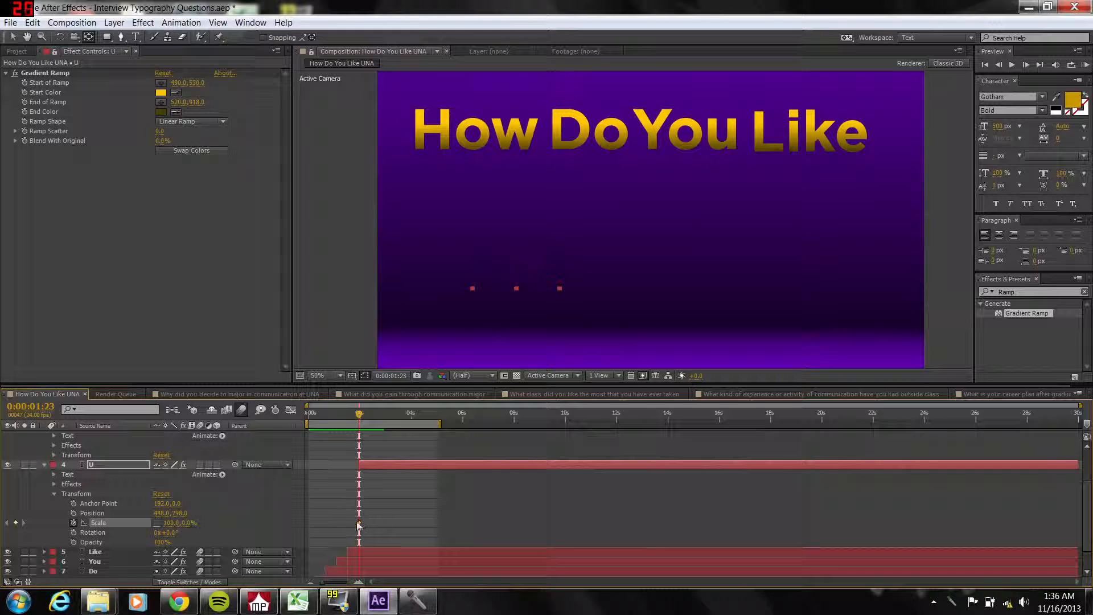
# Set the U's vertical scale to 100% at 0:00:02:12, then enable motion blur for the layer and collapse its properties.
pyautogui.moveTo(360, 414); pyautogui.dragTo(371, 416)
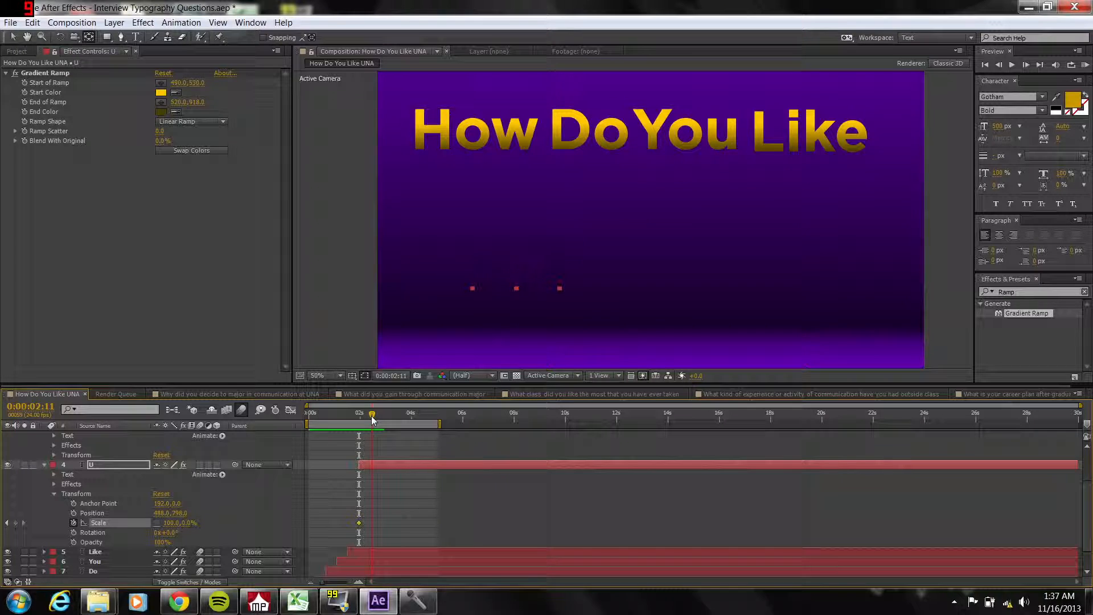
pyautogui.click(188, 522)
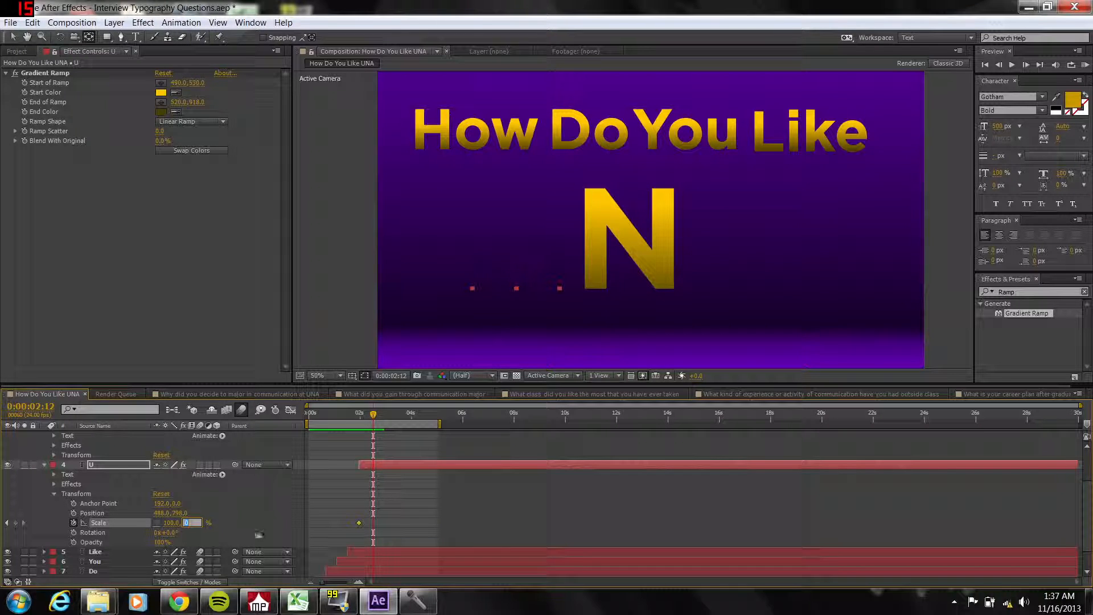
pyautogui.write('100')
pyautogui.press('Return')
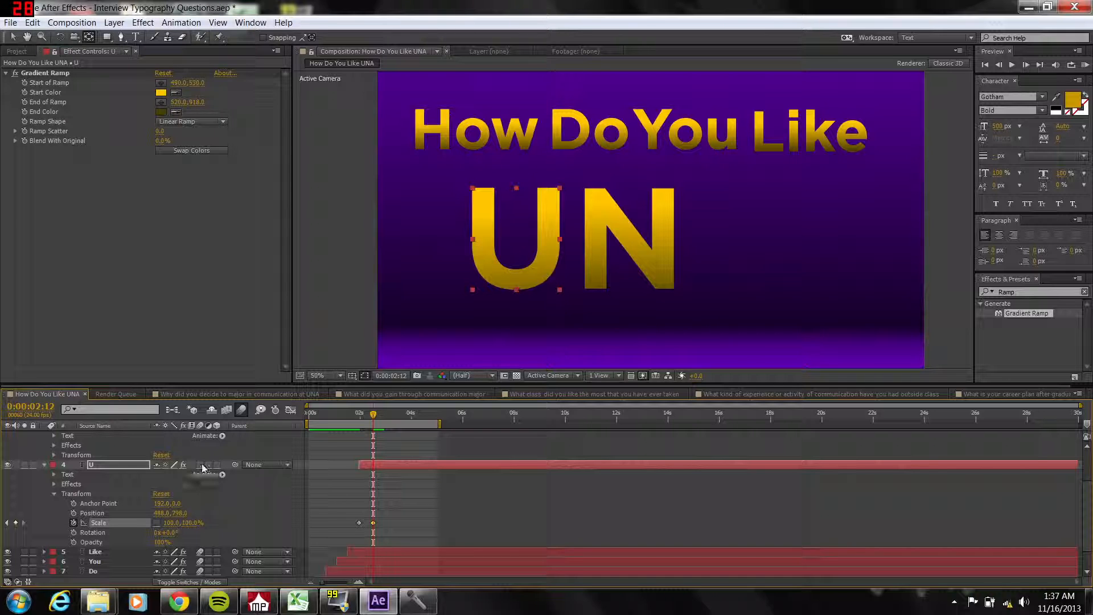
pyautogui.moveTo(372, 418); pyautogui.dragTo(365, 420)
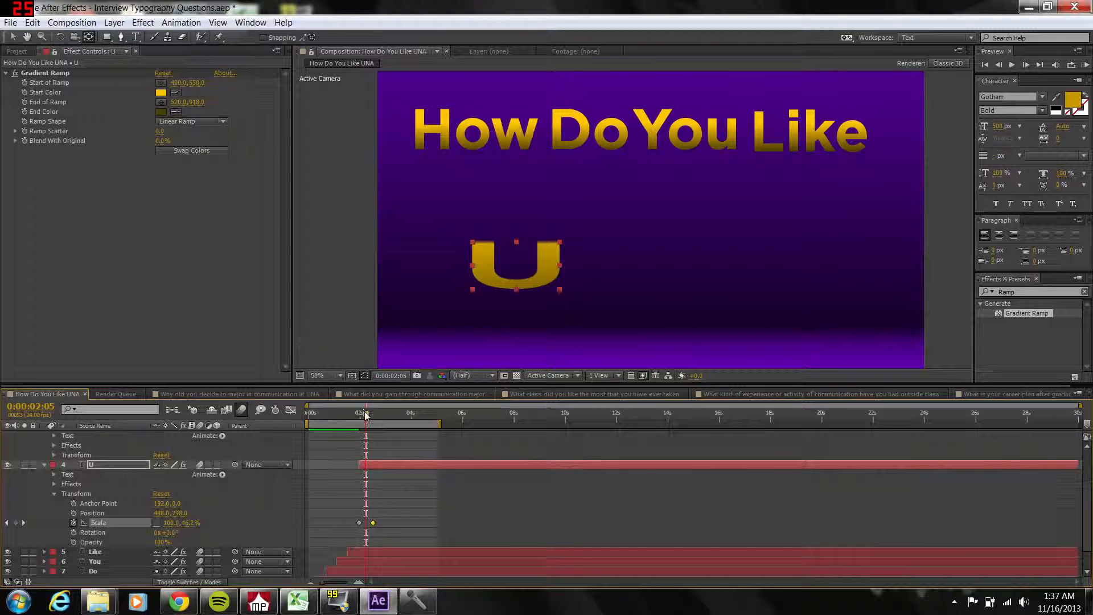
pyautogui.moveTo(365, 414); pyautogui.dragTo(377, 412)
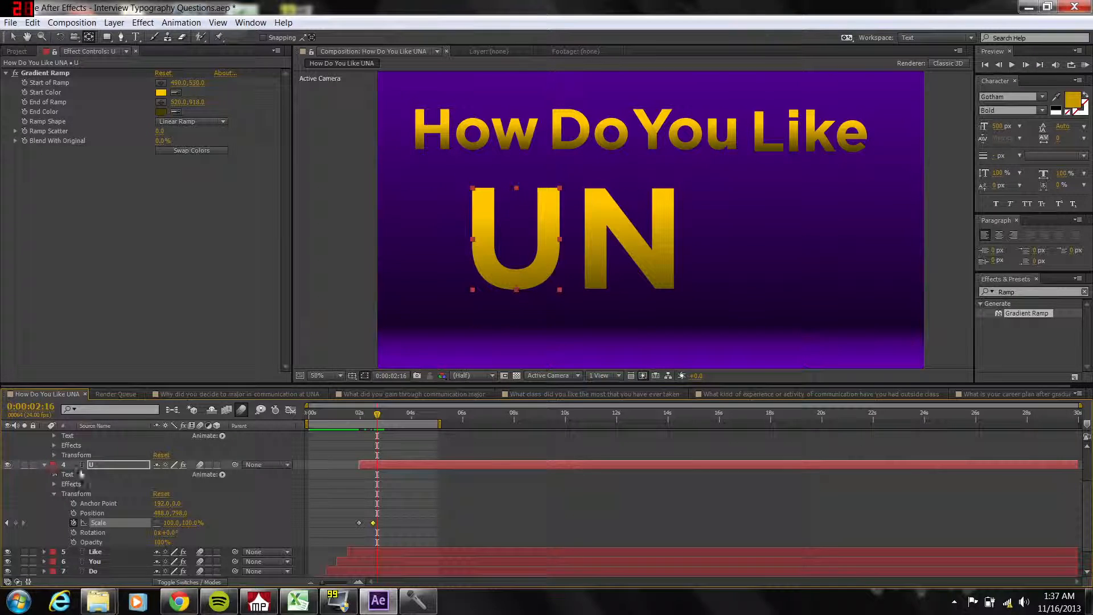
pyautogui.click(44, 465)
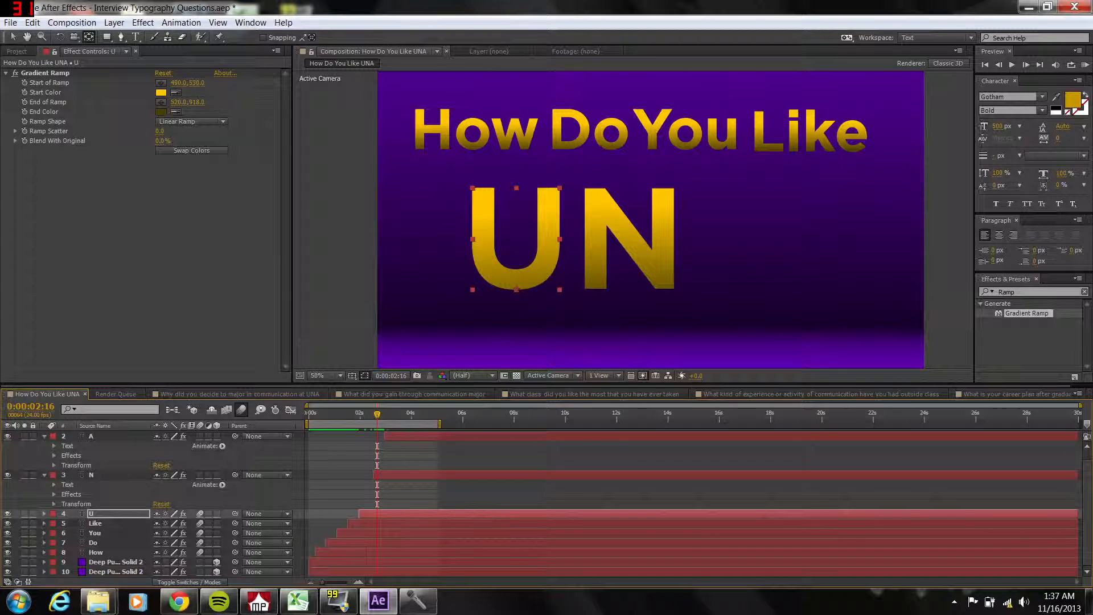
# Add a Scale keyframe to the N at 0:00:02:14 and move its anchor point to the letter's bottom centre.
pyautogui.moveTo(384, 423); pyautogui.dragTo(377, 423)
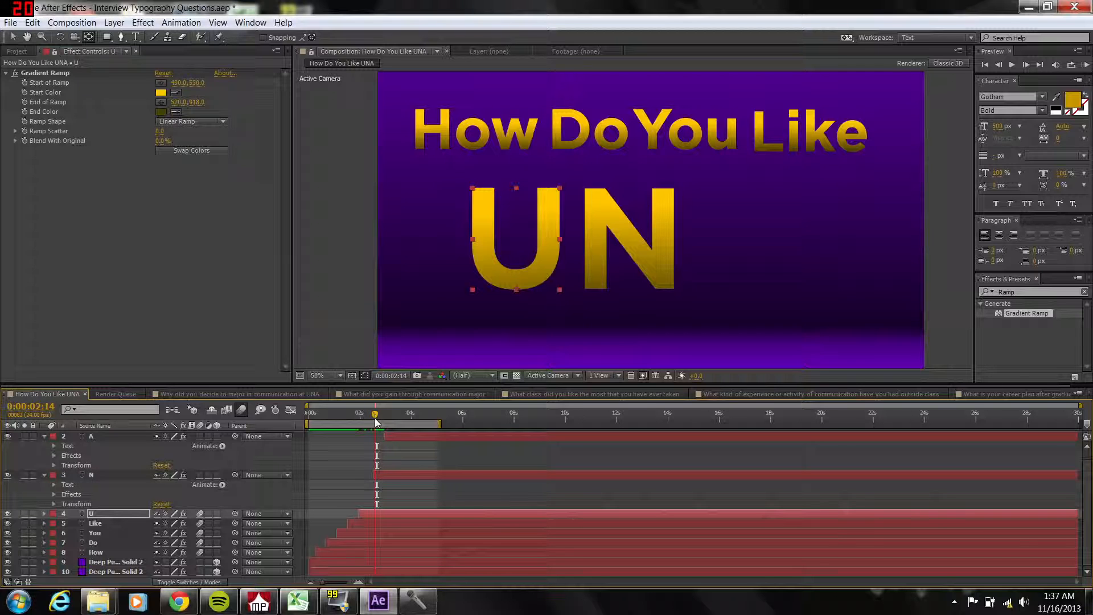
pyautogui.click(54, 504)
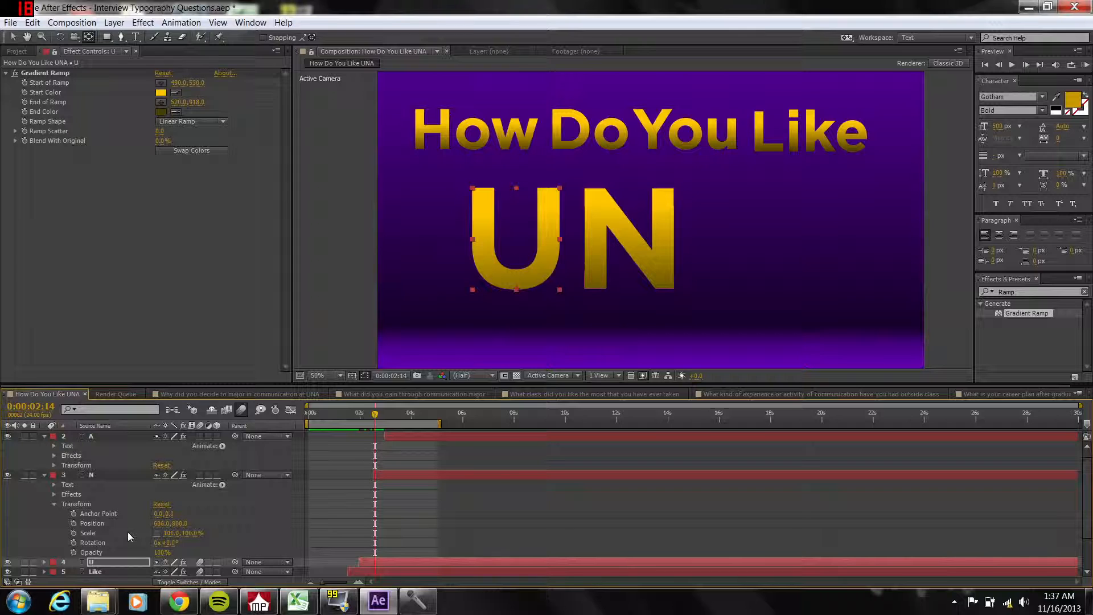
pyautogui.click(73, 532)
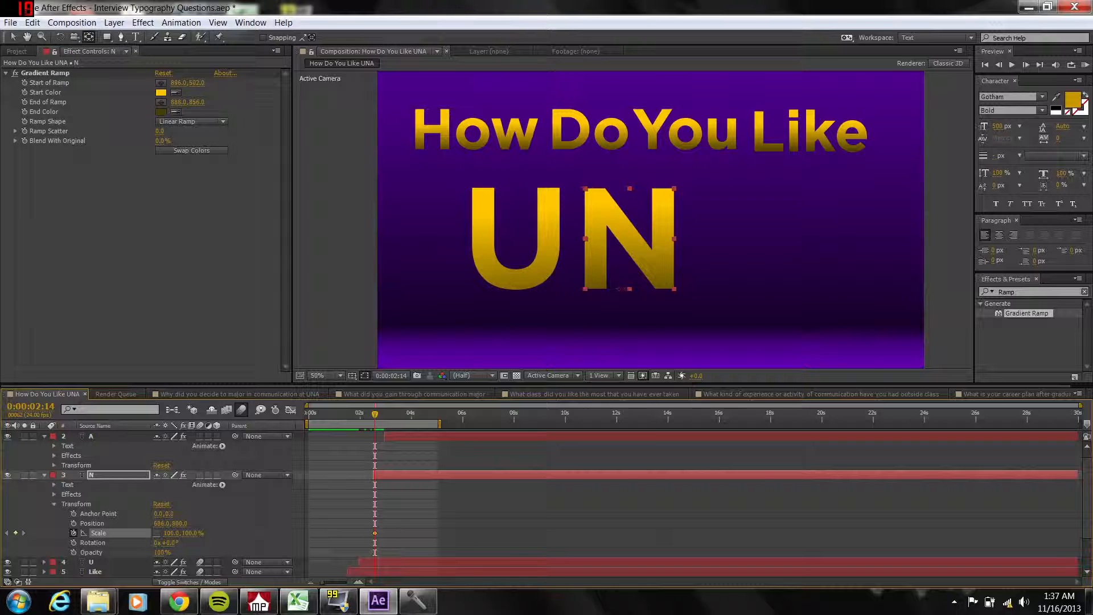
pyautogui.moveTo(585, 288); pyautogui.dragTo(629, 288)
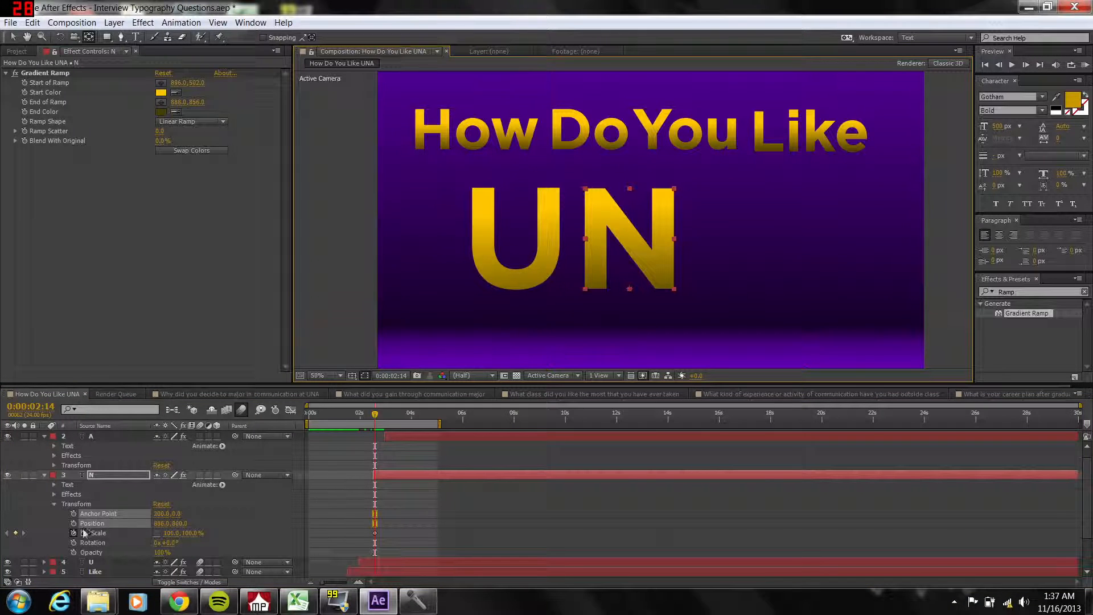
# Animate the N's vertical scale from 0% at 0:00:02:14 to 100% at 0:00:02:21.
pyautogui.click(191, 533)
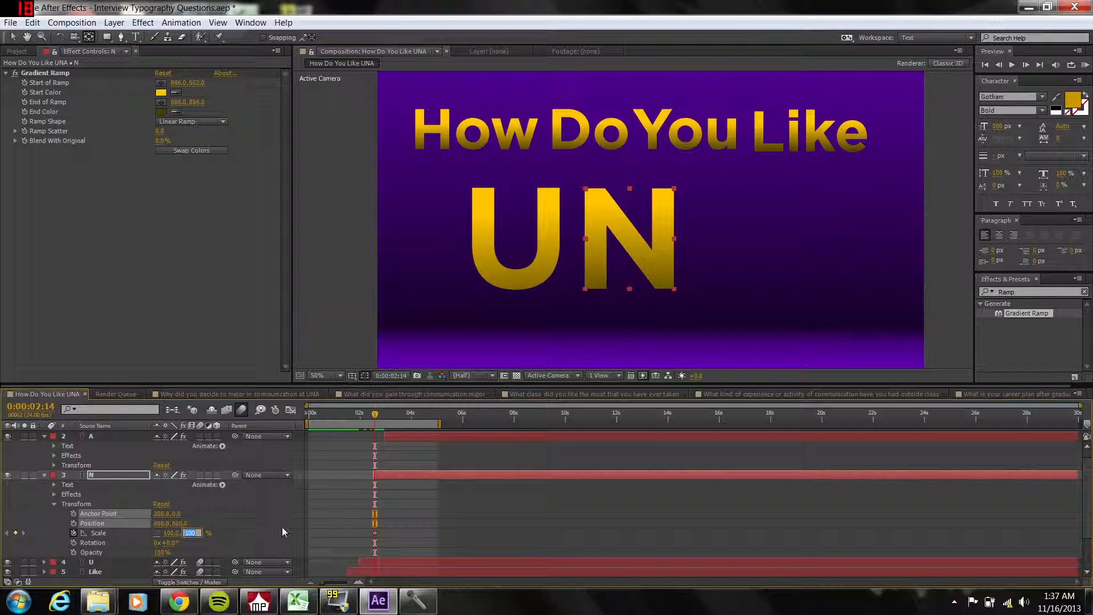
pyautogui.write('0')
pyautogui.press('Return')
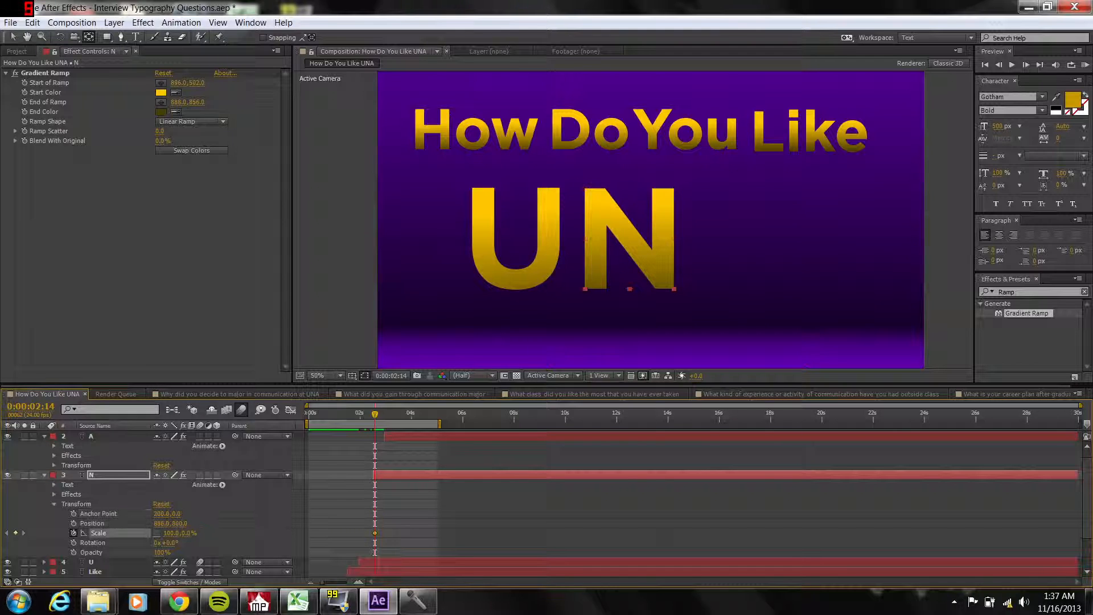
pyautogui.moveTo(383, 420); pyautogui.dragTo(383, 418)
pyautogui.click(187, 533)
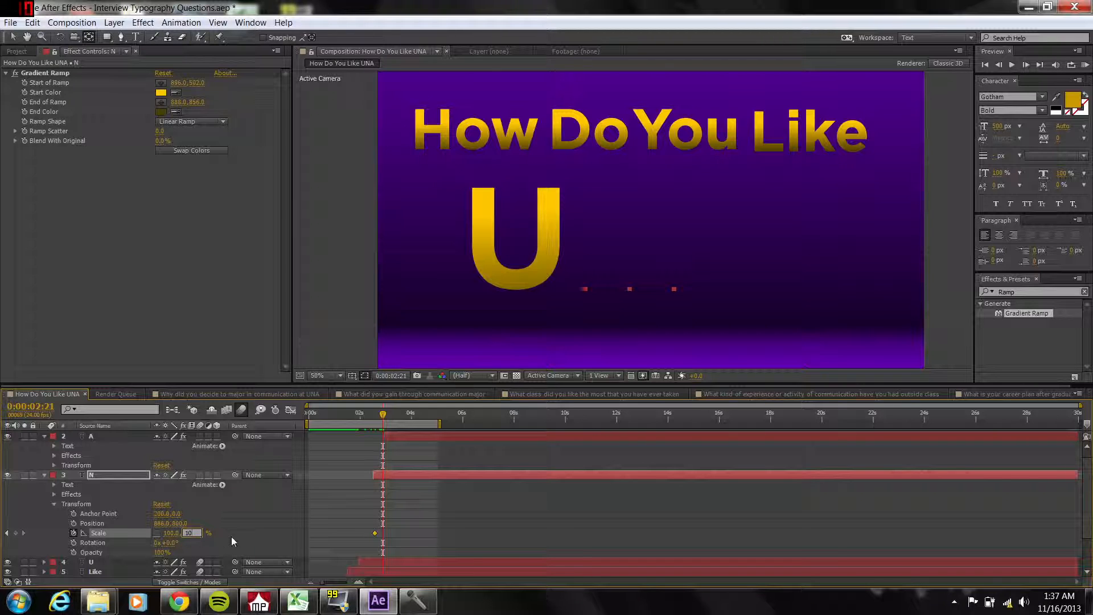
pyautogui.write('100')
pyautogui.press('Return')
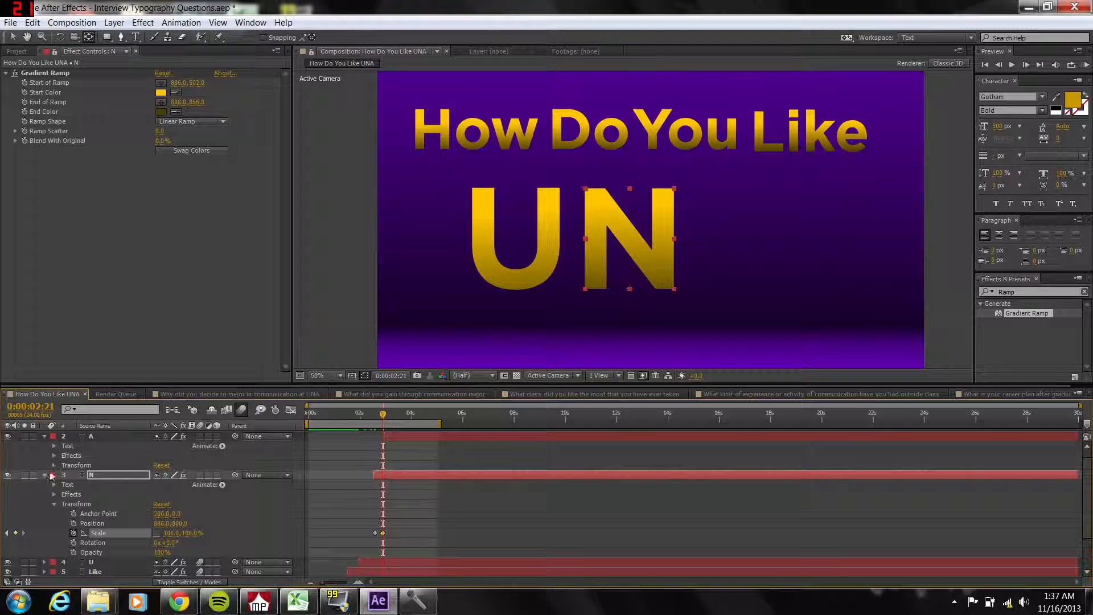
# Add a Scale keyframe to the A at 0:00:02:23 and move its anchor point to the letter's bottom centre.
pyautogui.click(384, 421)
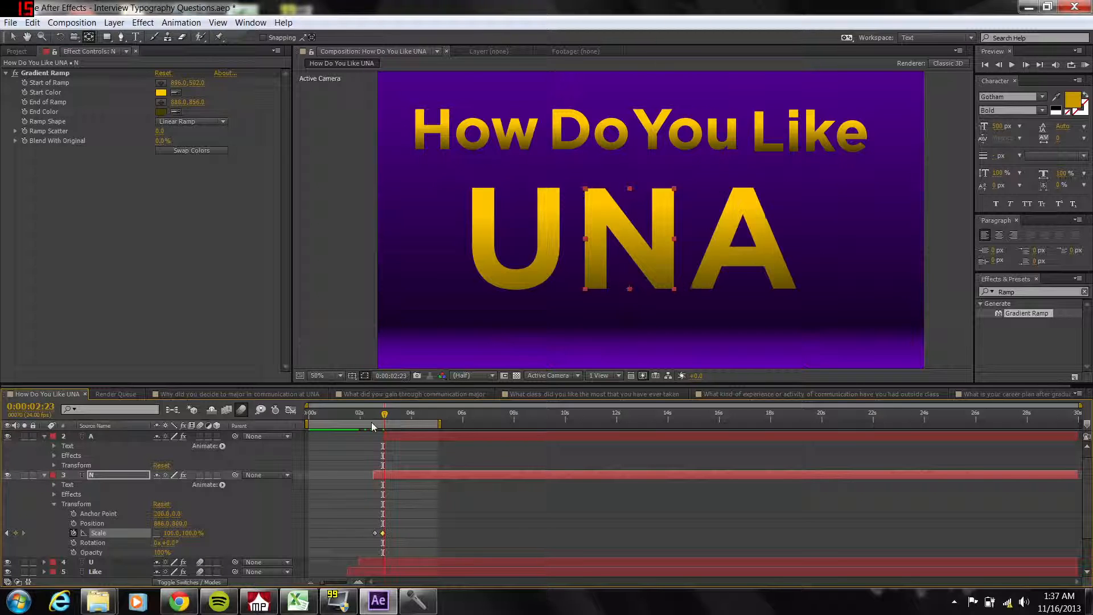
pyautogui.click(57, 464)
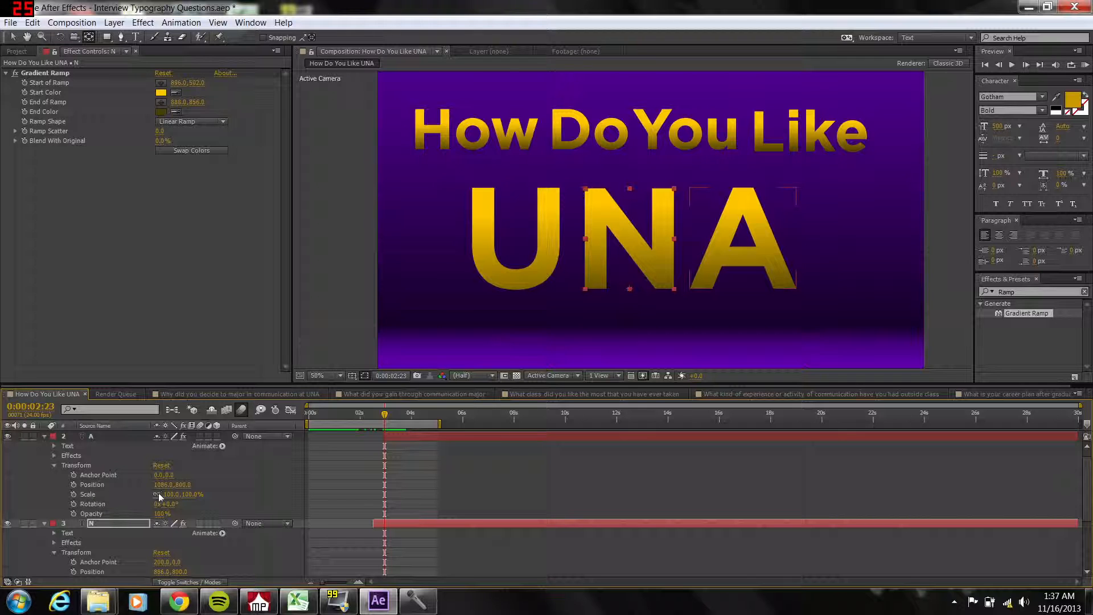
pyautogui.click(192, 494)
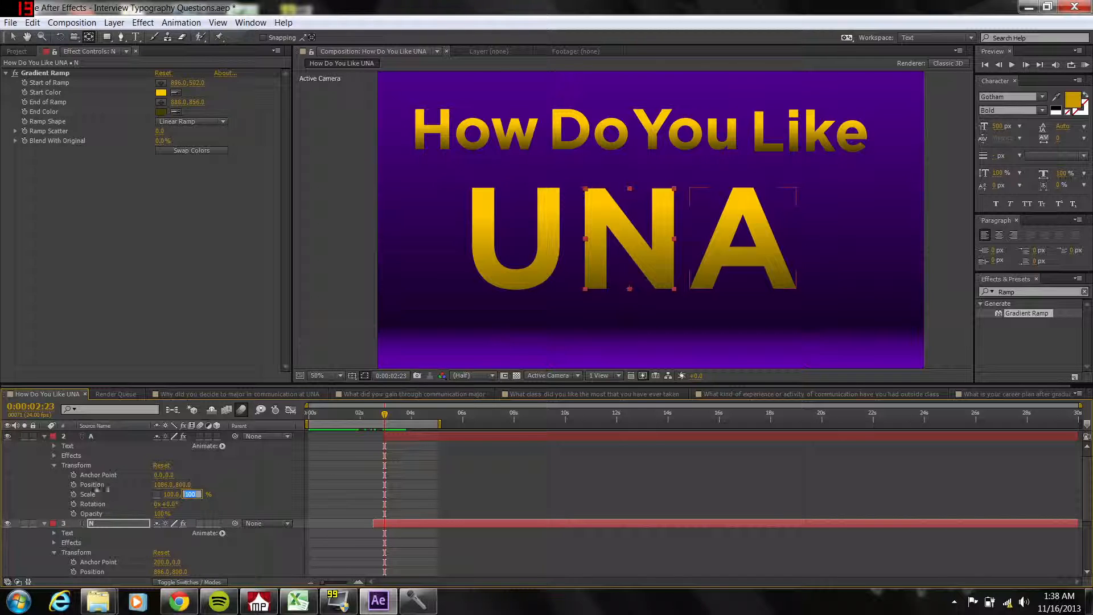
pyautogui.click(73, 494)
pyautogui.click(103, 474)
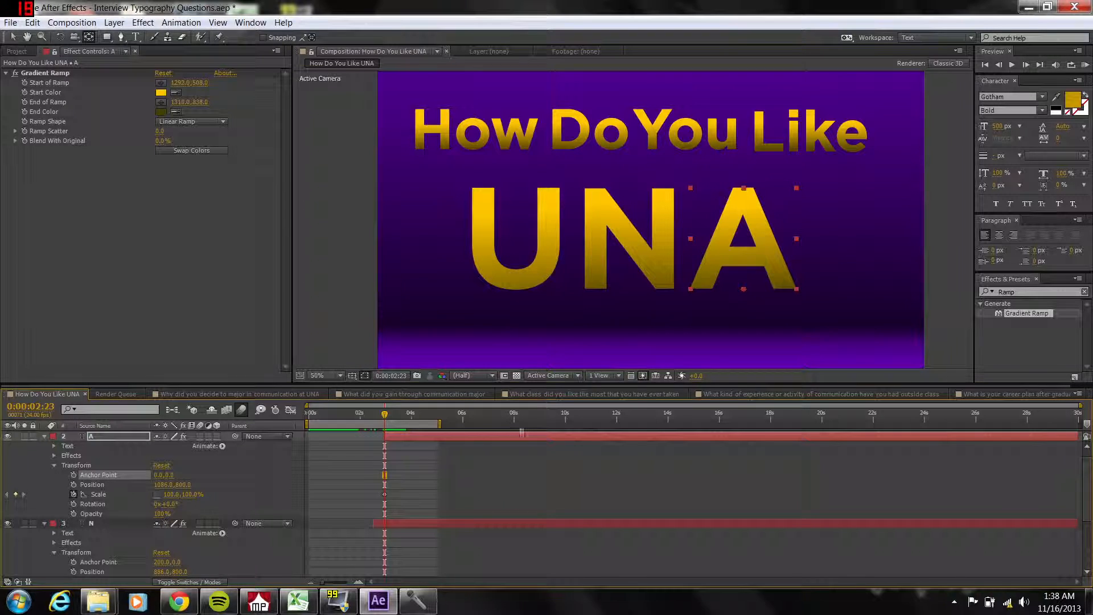
pyautogui.hotkey('ctrl', 'alt', 'Home')
# Animate the A's vertical scale from 0% at 0:00:02:23 to 100% at 0:00:03:10 and collapse the A and N layers.
pyautogui.click(192, 494)
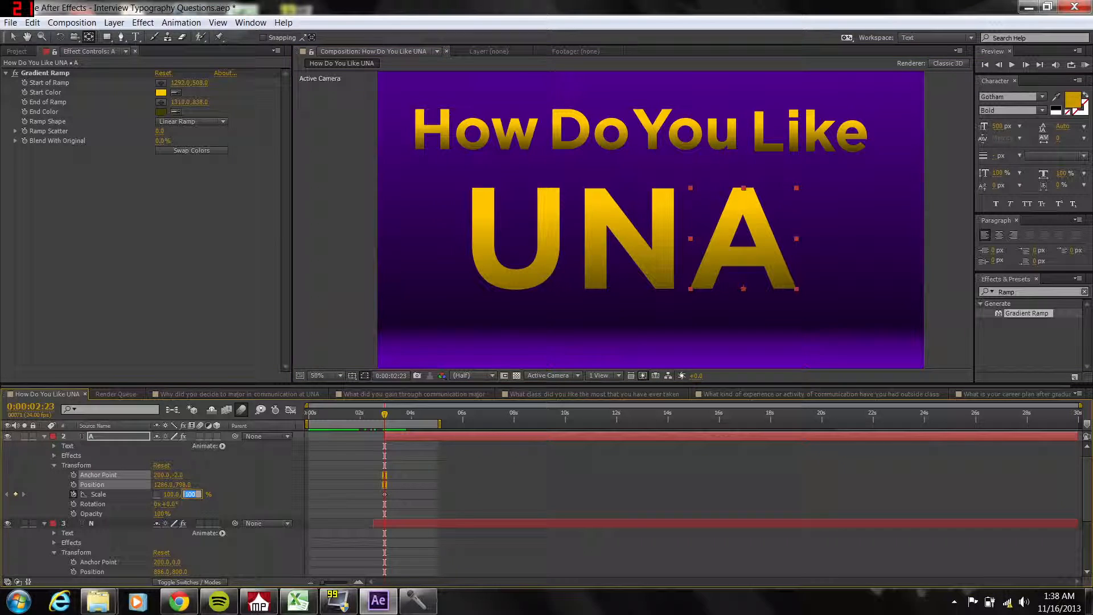
pyautogui.write('0')
pyautogui.press('Return')
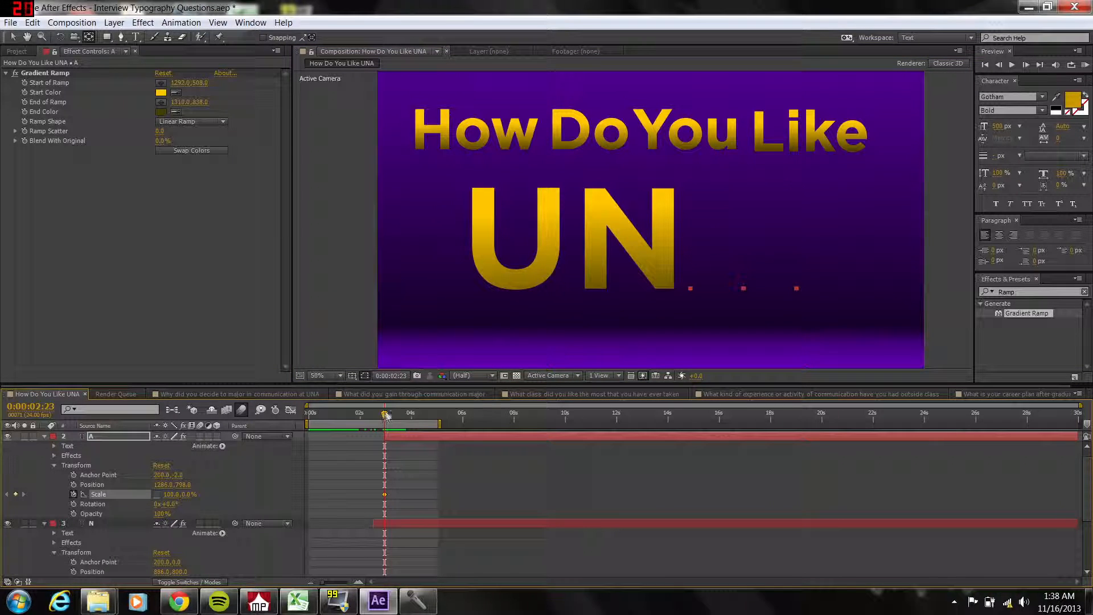
pyautogui.moveTo(385, 414)
pyautogui.mouseDown()
pyautogui.moveTo(408, 419)
pyautogui.moveTo(391, 417)
pyautogui.mouseUp()
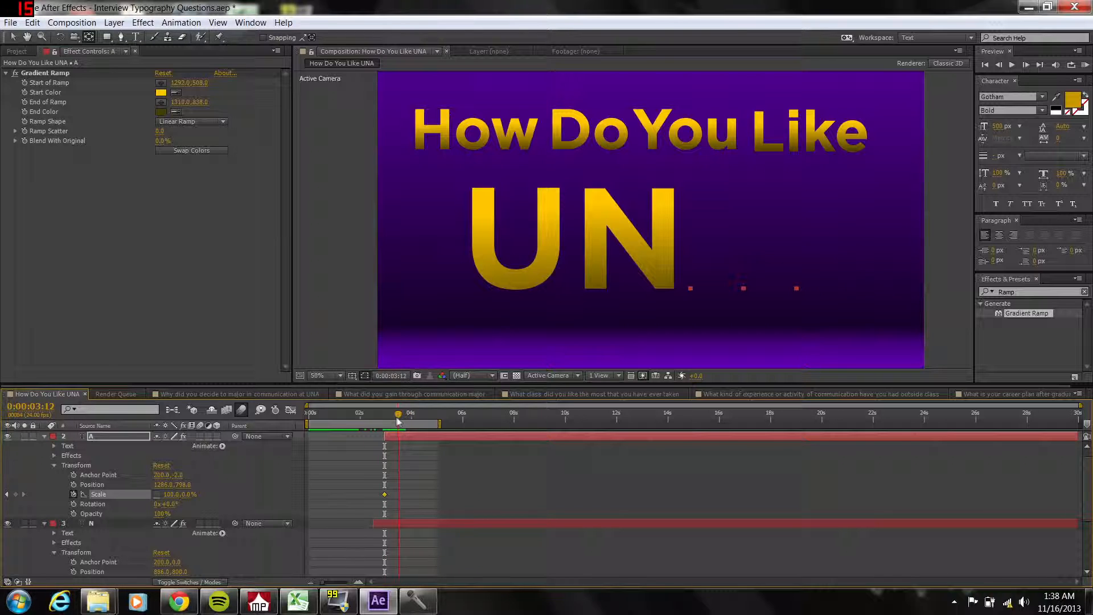
pyautogui.click(189, 494)
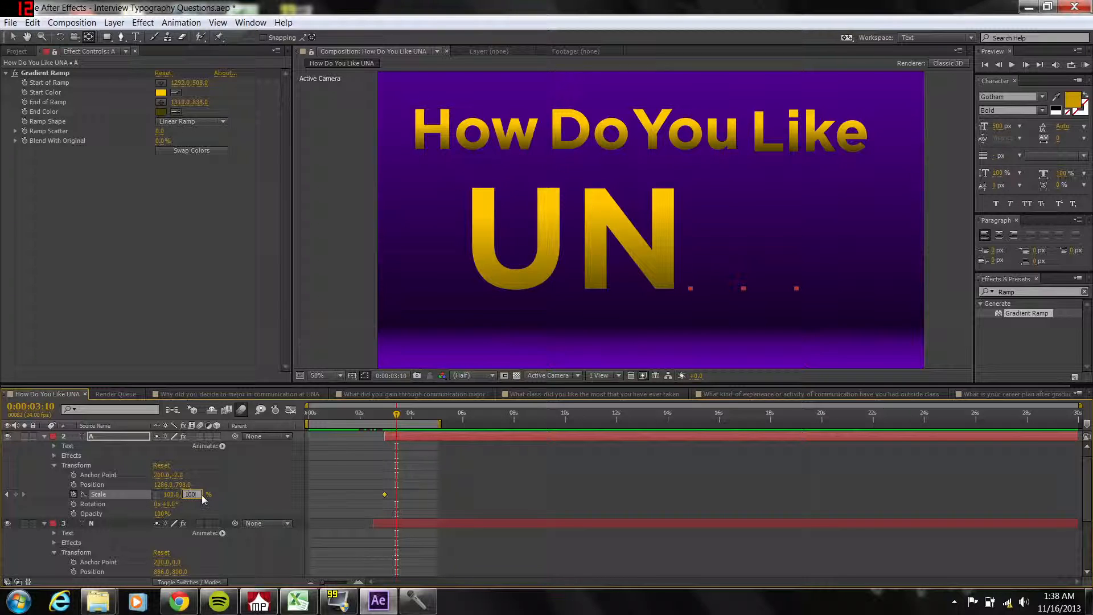
pyautogui.write('100')
pyautogui.press('Return')
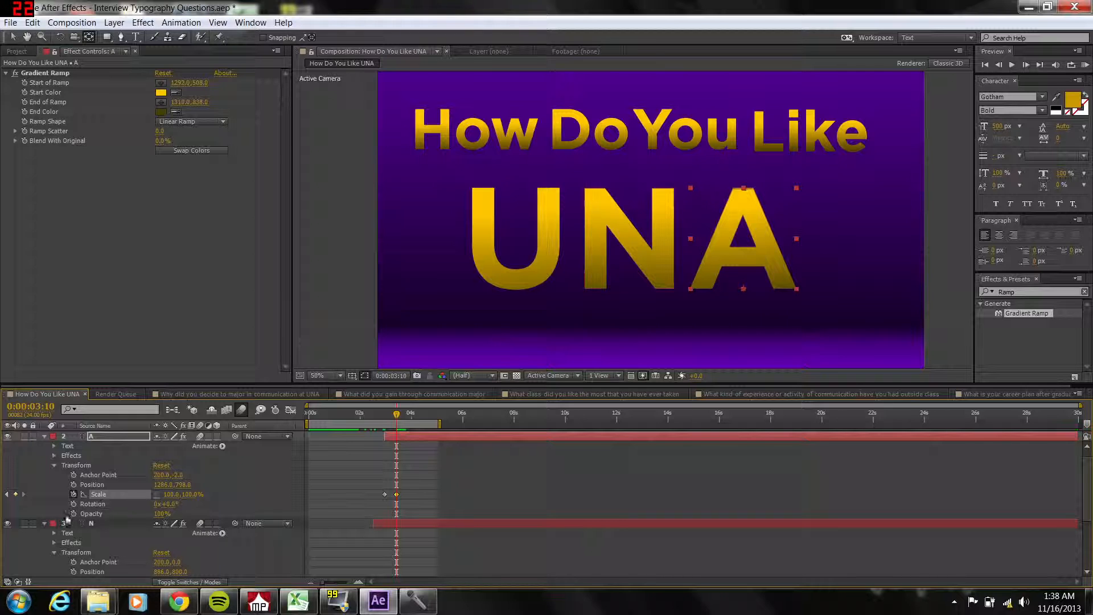
pyautogui.click(44, 436)
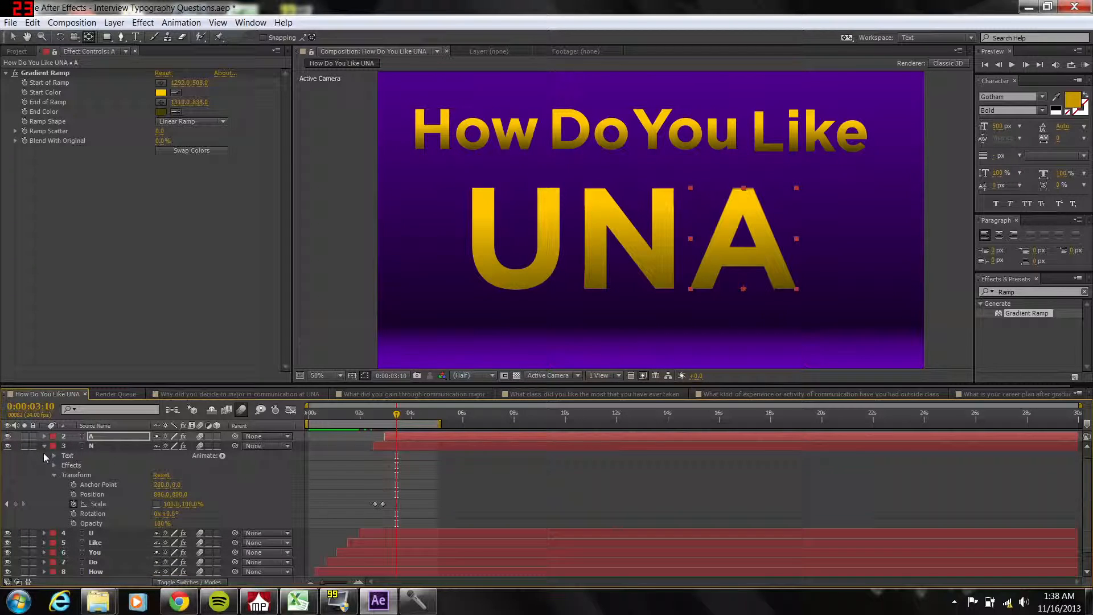
pyautogui.click(44, 445)
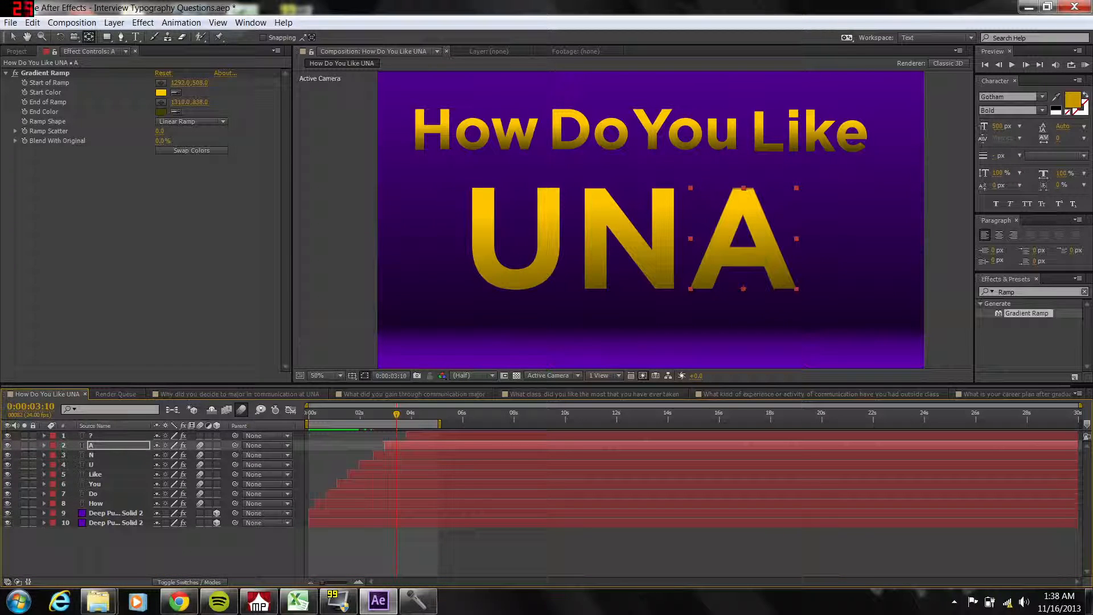
# Extend the work area's end to about 10 seconds and preview the full animation.
pyautogui.press('KP_0')
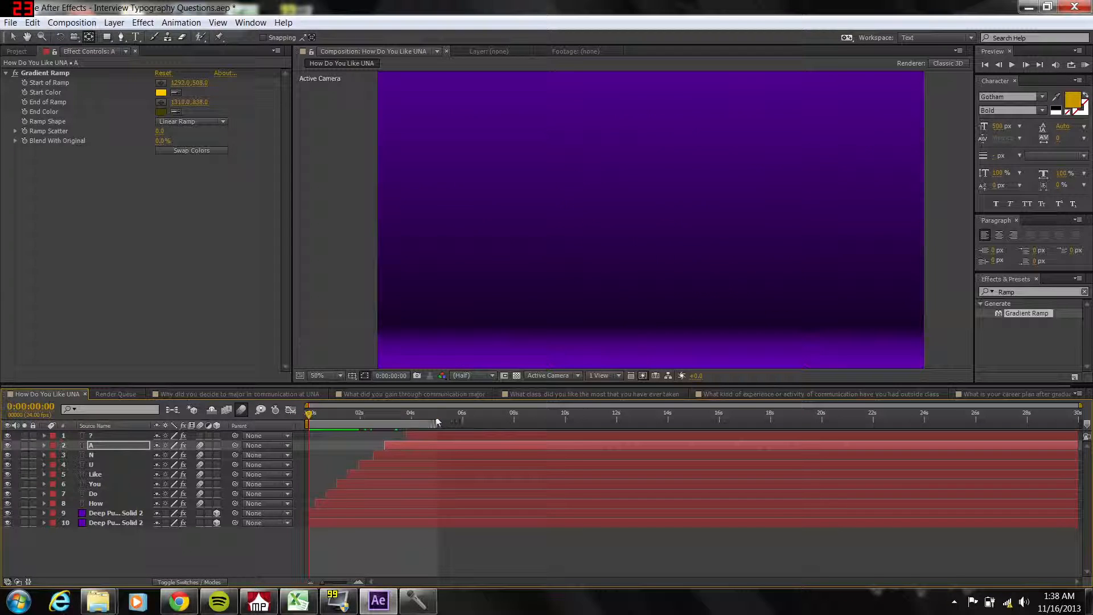
pyautogui.moveTo(442, 421); pyautogui.dragTo(565, 422)
pyautogui.click(1085, 64)
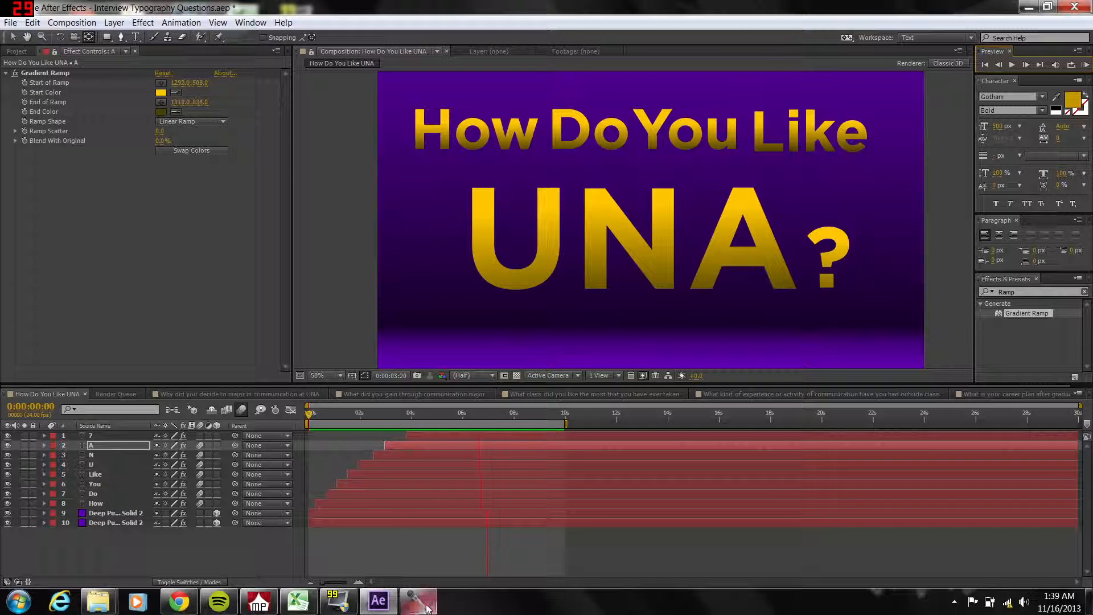
pyautogui.moveTo(418, 603)
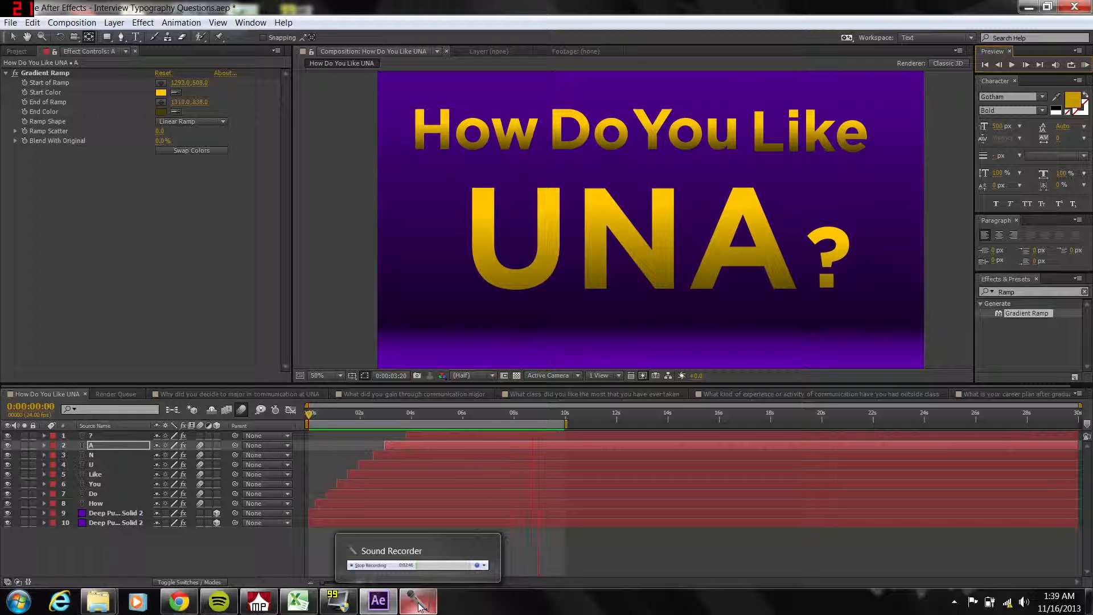